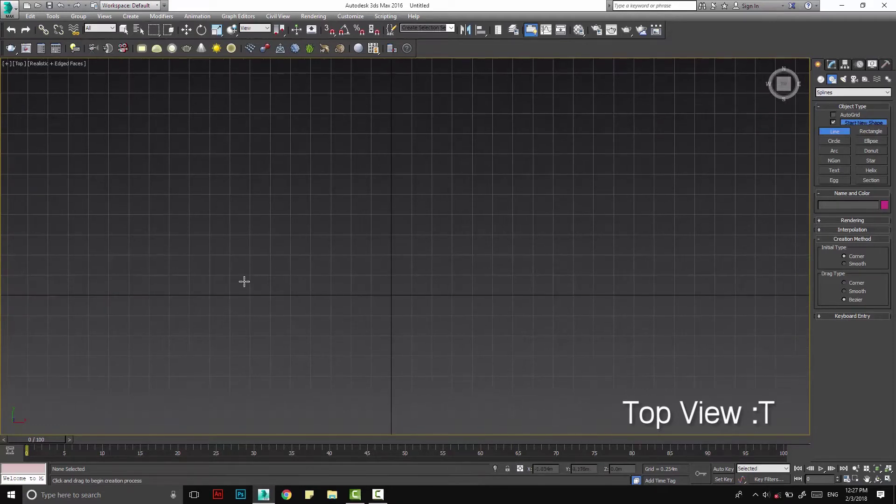
Draw an open wavy line with seven points and curved Bezier segments across the top view.
{"action": "left_click", "coordinate": [199, 262]}
{"action": "left_click_drag", "start_coordinate": [275, 282], "coordinate": [308, 261]}
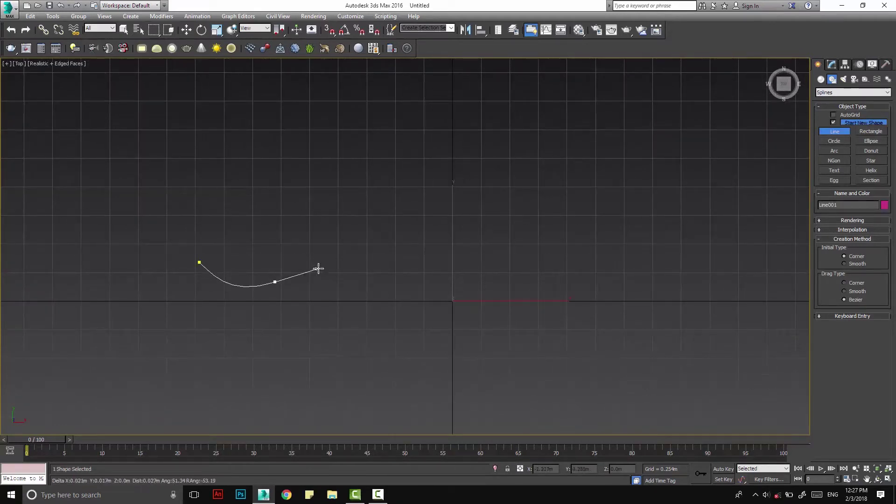
{"action": "left_click_drag", "start_coordinate": [389, 271], "coordinate": [410, 294]}
{"action": "left_click_drag", "start_coordinate": [465, 292], "coordinate": [517, 262]}
{"action": "left_click_drag", "start_coordinate": [604, 275], "coordinate": [636, 292]}
{"action": "left_click_drag", "start_coordinate": [700, 295], "coordinate": [808, 284]}
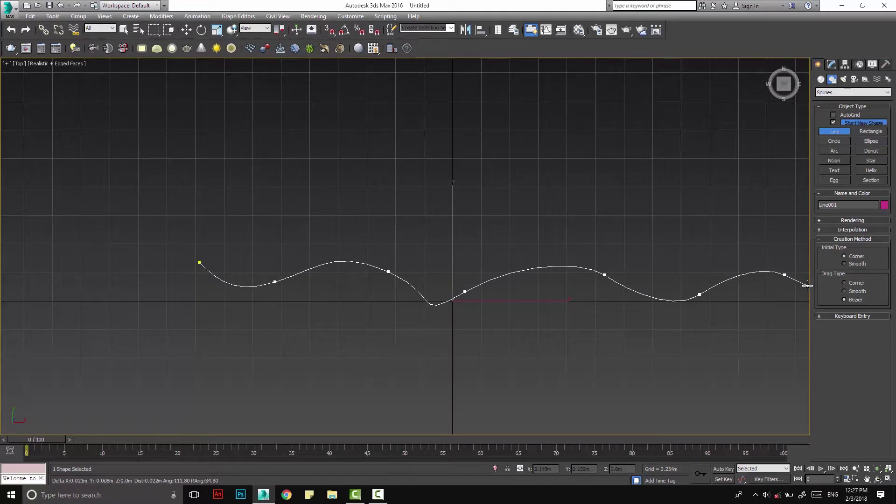
{"action": "right_click", "coordinate": [804, 289]}
{"action": "middle_click_drag", "start_coordinate": [669, 300], "coordinate": [585, 301]}
Edit the line at vertex level, moving its points to even out the spacing and height of the waves.
{"action": "key", "text": "1"}
{"action": "key", "text": "1"}
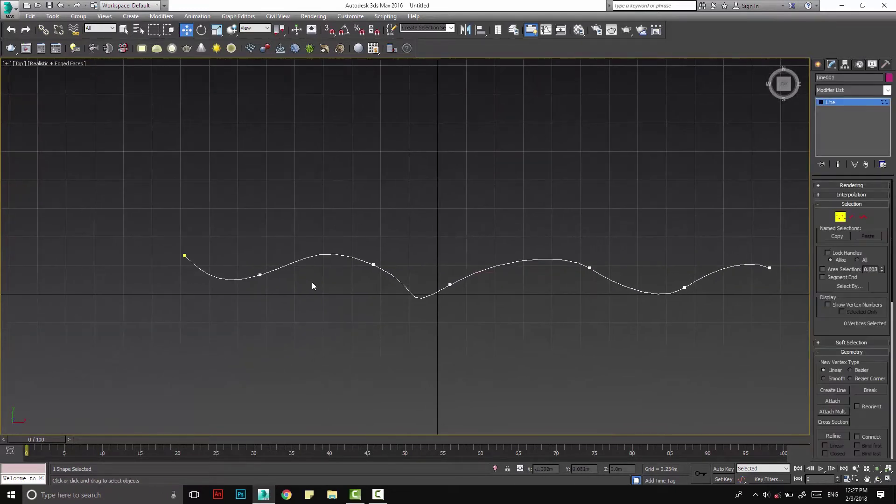
{"action": "scroll", "coordinate": [312, 283], "scroll_direction": "up", "scroll_amount": 2}
{"action": "left_click", "coordinate": [246, 301]}
{"action": "left_click_drag", "start_coordinate": [281, 275], "coordinate": [286, 286]}
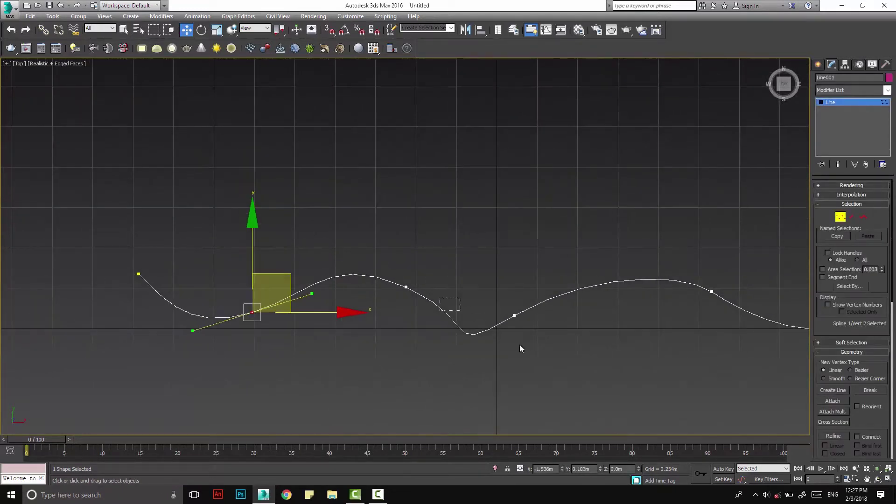
{"action": "left_click_drag", "start_coordinate": [368, 285], "coordinate": [356, 269]}
{"action": "middle_click_drag", "start_coordinate": [542, 253], "coordinate": [281, 253]}
{"action": "scroll", "coordinate": [281, 254], "scroll_direction": "down", "scroll_amount": 2}
{"action": "left_click_drag", "start_coordinate": [373, 278], "coordinate": [334, 269]}
{"action": "left_click_drag", "start_coordinate": [444, 261], "coordinate": [574, 318]}
{"action": "left_click_drag", "start_coordinate": [560, 298], "coordinate": [508, 298]}
{"action": "middle_click_drag", "start_coordinate": [397, 311], "coordinate": [589, 306]}
Rotate and scale the third vertex's tangent handles to smooth the first crest.
{"action": "key", "text": "r"}
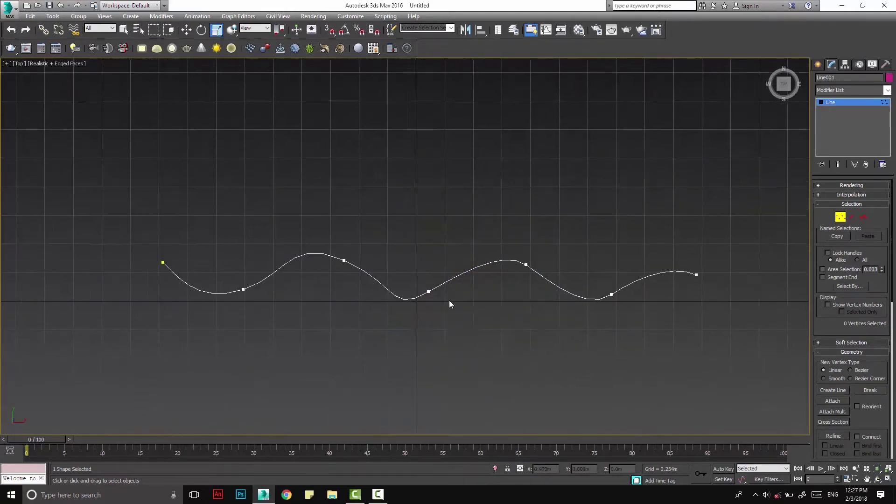
{"action": "scroll", "coordinate": [340, 264], "scroll_direction": "up", "scroll_amount": 3}
{"action": "left_click", "coordinate": [347, 254]}
{"action": "key", "text": "e"}
{"action": "left_click_drag", "start_coordinate": [416, 209], "coordinate": [424, 222]}
{"action": "key", "text": "r"}
{"action": "left_click_drag", "start_coordinate": [360, 232], "coordinate": [357, 247]}
{"action": "middle_click_drag", "start_coordinate": [673, 230], "coordinate": [441, 248]}
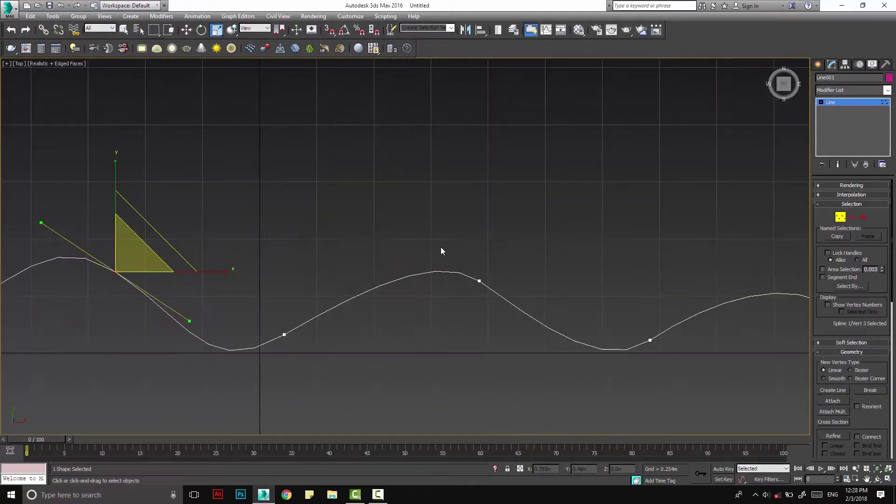
Scale the tangent handles of the fifth vertex to refine the second crest.
{"action": "left_click", "coordinate": [480, 280]}
{"action": "middle_click_drag", "start_coordinate": [519, 290], "coordinate": [504, 316]}
{"action": "left_click_drag", "start_coordinate": [498, 280], "coordinate": [494, 262]}
{"action": "middle_click_drag", "start_coordinate": [498, 285], "coordinate": [514, 256]}
{"action": "key", "text": "w"}
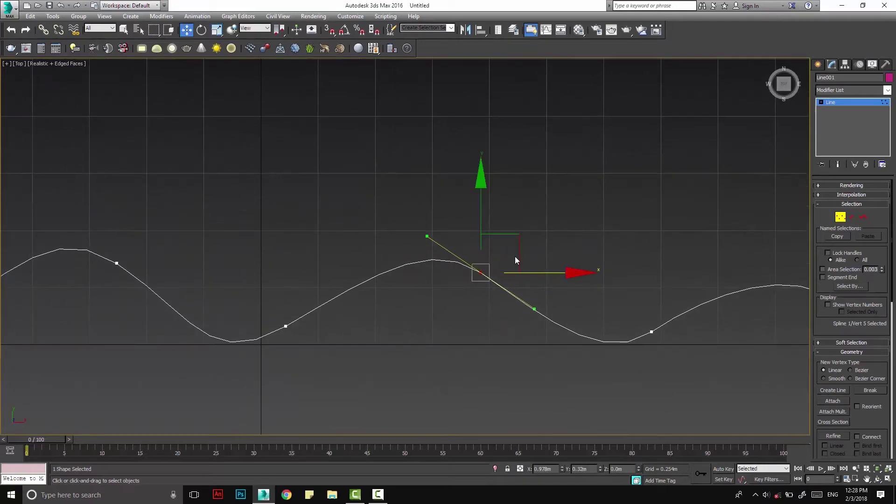
Turn the view to an angled orthographic view of the line and hide the grid.
{"action": "scroll", "coordinate": [514, 256], "scroll_direction": "down", "scroll_amount": 3}
{"action": "scroll", "coordinate": [875, 238], "scroll_direction": "down", "scroll_amount": 5}
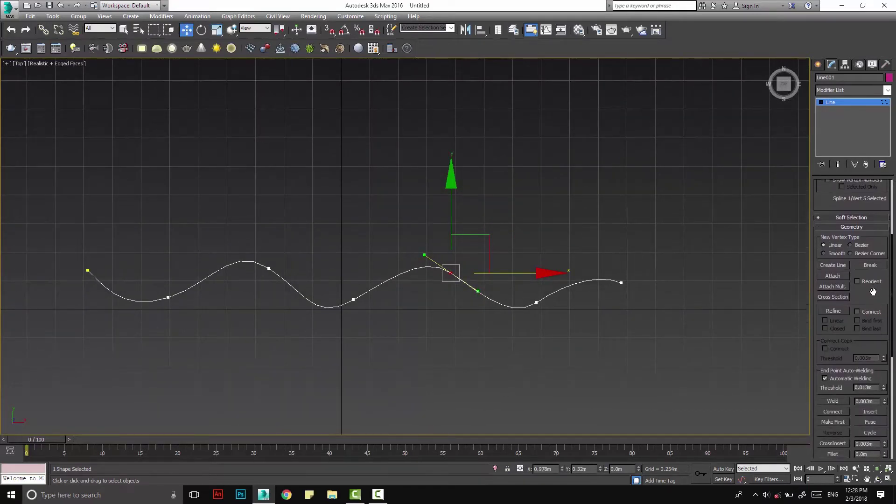
{"action": "middle_click_drag", "start_coordinate": [531, 292], "coordinate": [570, 250], "text": "alt"}
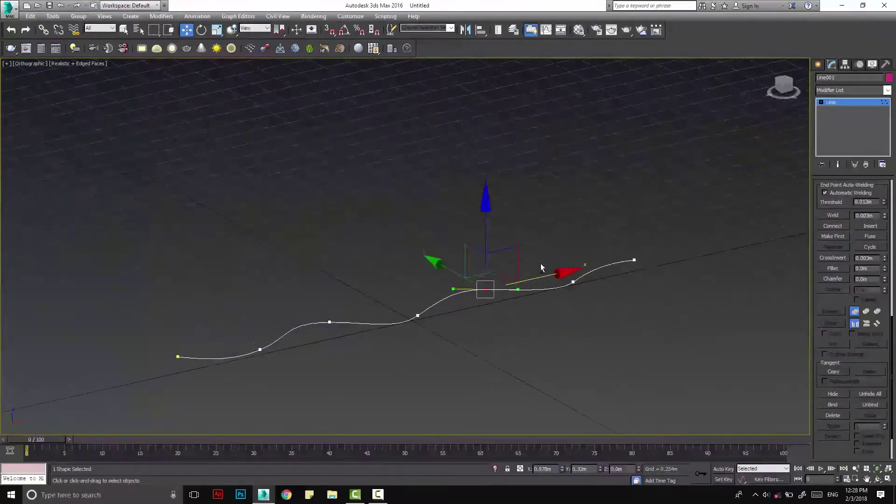
{"action": "key", "text": "g"}
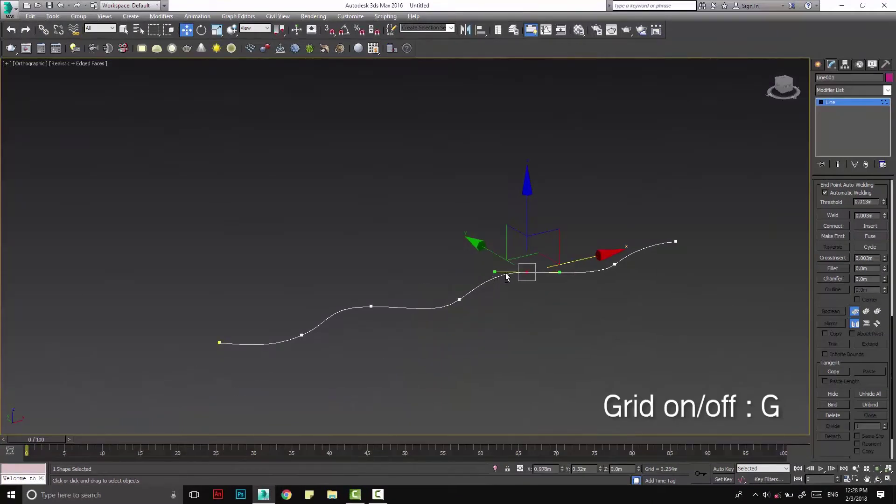
{"action": "mouse_move", "coordinate": [505, 273]}
{"action": "middle_mouse_down", "text": "alt"}
{"action": "mouse_move", "coordinate": [498, 264]}
{"action": "mouse_move", "coordinate": [495, 281]}
{"action": "middle_mouse_up", "text": "alt"}
{"action": "scroll", "coordinate": [484, 302], "scroll_direction": "up", "scroll_amount": 2}
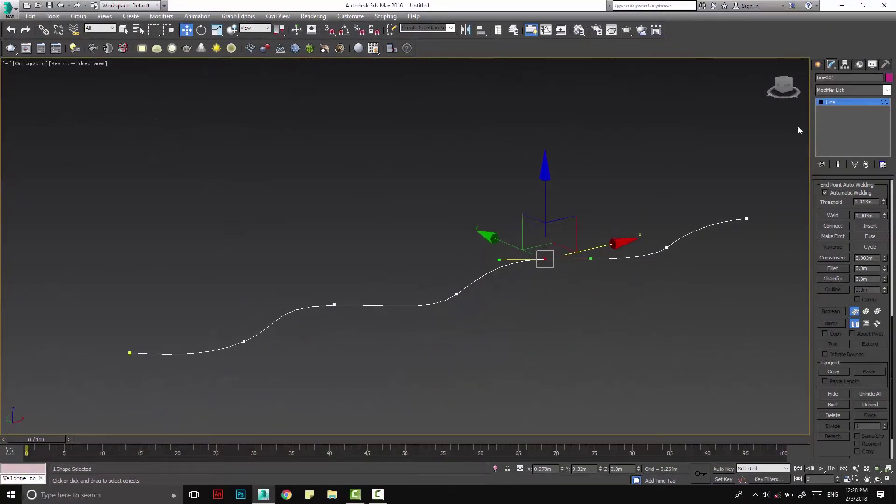
Select the whole line at spline level and copy it straight down five times with similar vertical gaps.
{"action": "left_click", "coordinate": [847, 102]}
{"action": "middle_click_drag", "start_coordinate": [511, 161], "coordinate": [519, 197]}
{"action": "key", "text": "3"}
{"action": "left_click", "coordinate": [512, 301]}
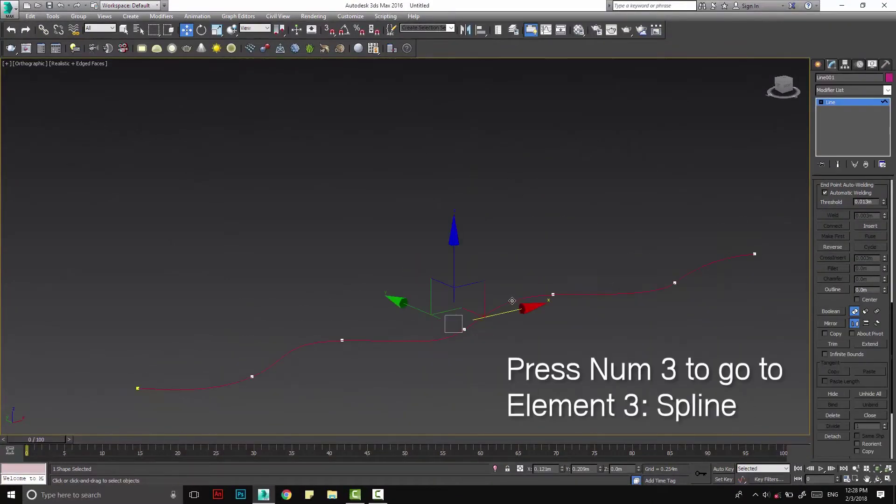
{"action": "middle_click_drag", "start_coordinate": [512, 301], "coordinate": [513, 183]}
{"action": "left_click_drag", "start_coordinate": [465, 174], "coordinate": [475, 230], "text": "shift"}
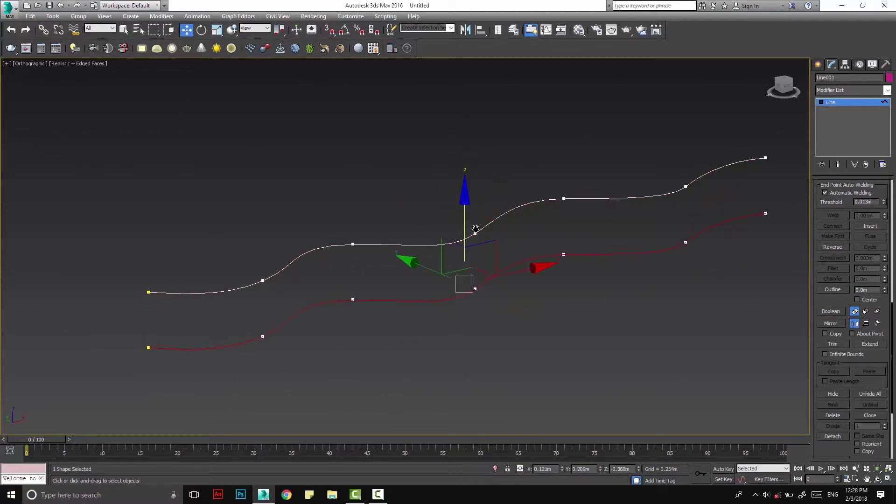
{"action": "middle_click_drag", "start_coordinate": [476, 230], "coordinate": [484, 139]}
{"action": "left_click_drag", "start_coordinate": [484, 85], "coordinate": [483, 223], "text": "shift"}
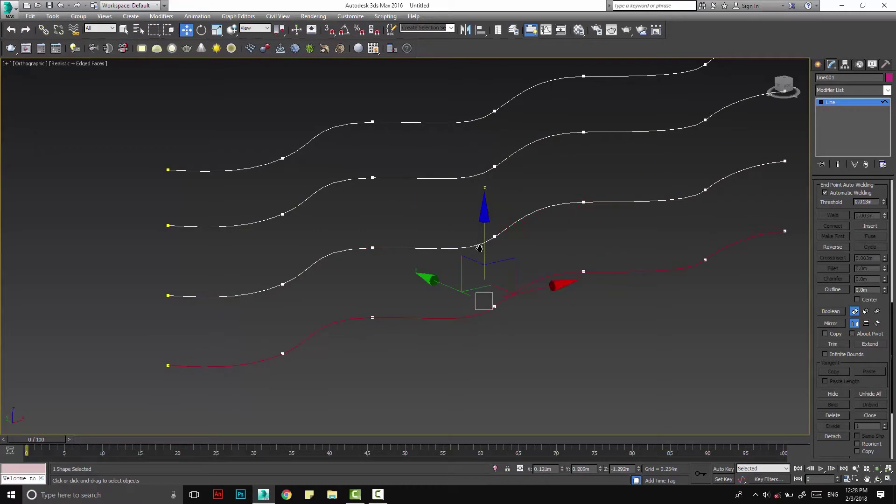
{"action": "middle_click_drag", "start_coordinate": [479, 250], "coordinate": [486, 191]}
{"action": "mouse_move", "coordinate": [491, 162]}
{"action": "left_mouse_down", "text": "shift"}
{"action": "mouse_move", "coordinate": [482, 237]}
{"action": "mouse_move", "coordinate": [492, 318]}
{"action": "left_mouse_up", "text": "shift"}
{"action": "middle_click_drag", "start_coordinate": [487, 308], "coordinate": [491, 252]}
In the left view, shift the copied splines sideways by differing amounts so the stack is staggered.
{"action": "key", "text": "l"}
{"action": "key", "text": "z"}
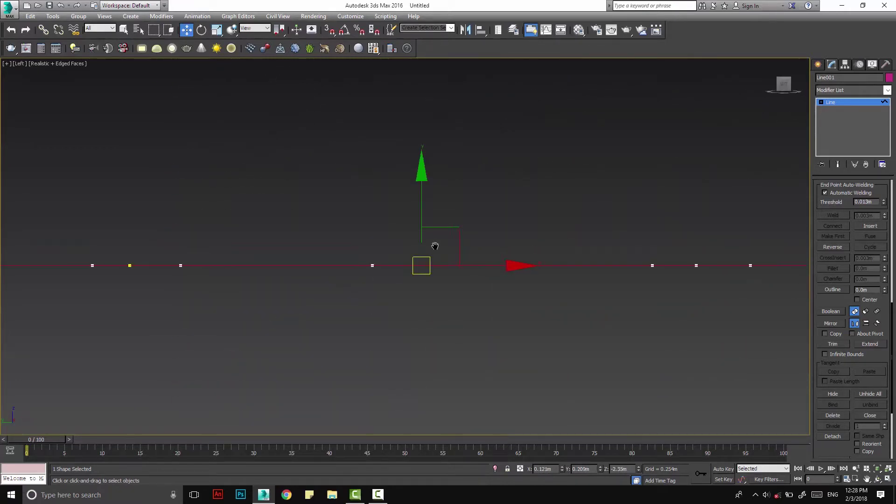
{"action": "scroll", "coordinate": [435, 246], "scroll_direction": "down", "scroll_amount": 15}
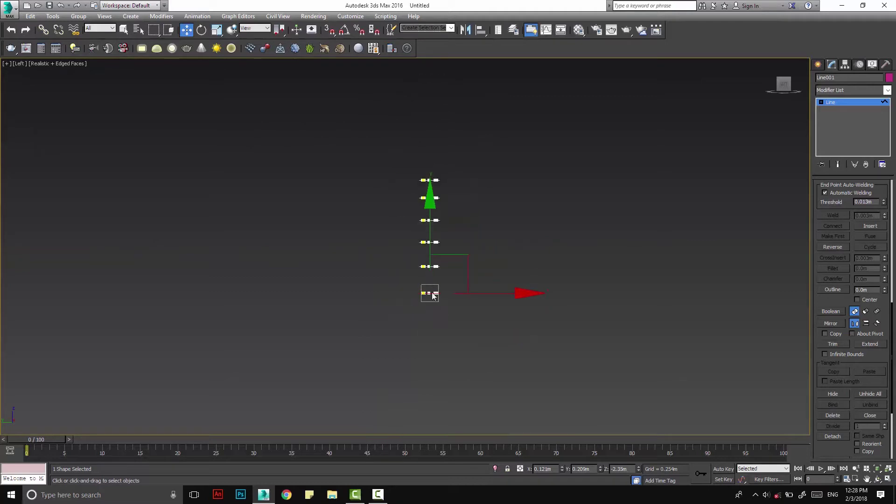
{"action": "left_click_drag", "start_coordinate": [541, 276], "coordinate": [565, 278]}
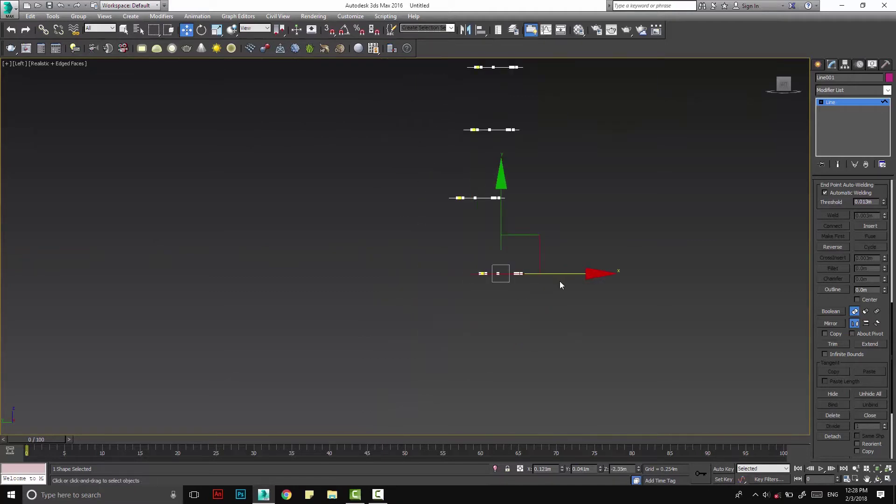
{"action": "middle_click_drag", "start_coordinate": [559, 281], "coordinate": [578, 270]}
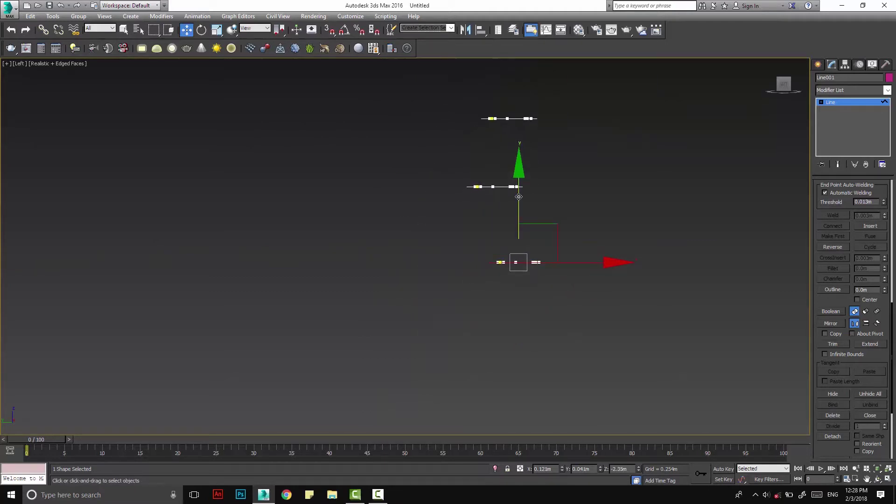
Copy the lowest spline downward twice more, offsetting each new copy slightly sideways.
{"action": "left_click_drag", "start_coordinate": [519, 197], "coordinate": [536, 290], "text": "shift"}
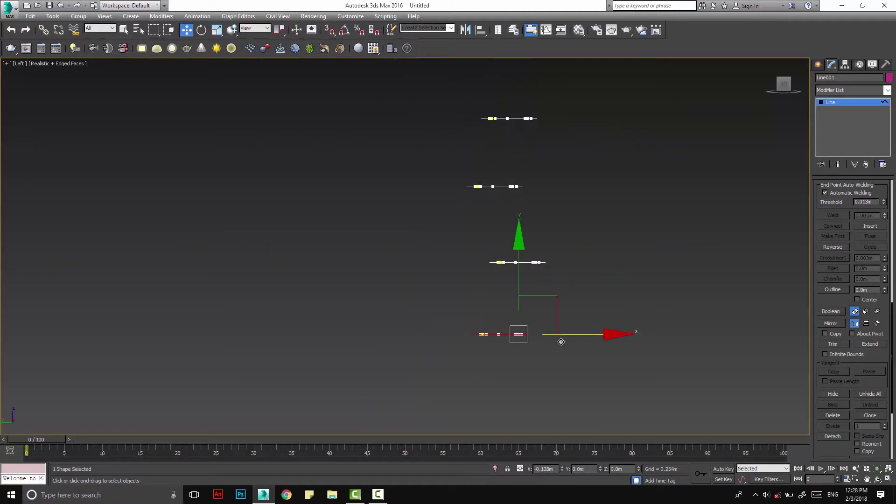
{"action": "middle_click_drag", "start_coordinate": [581, 343], "coordinate": [579, 254]}
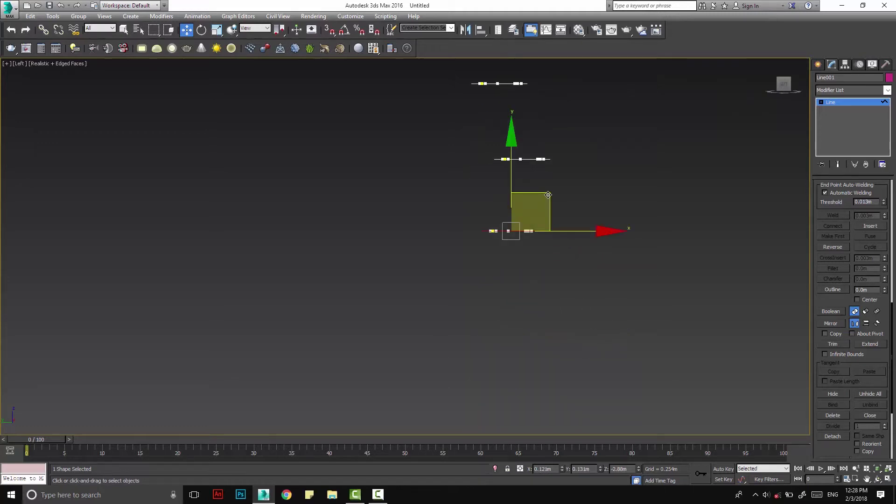
{"action": "left_click", "coordinate": [581, 192]}
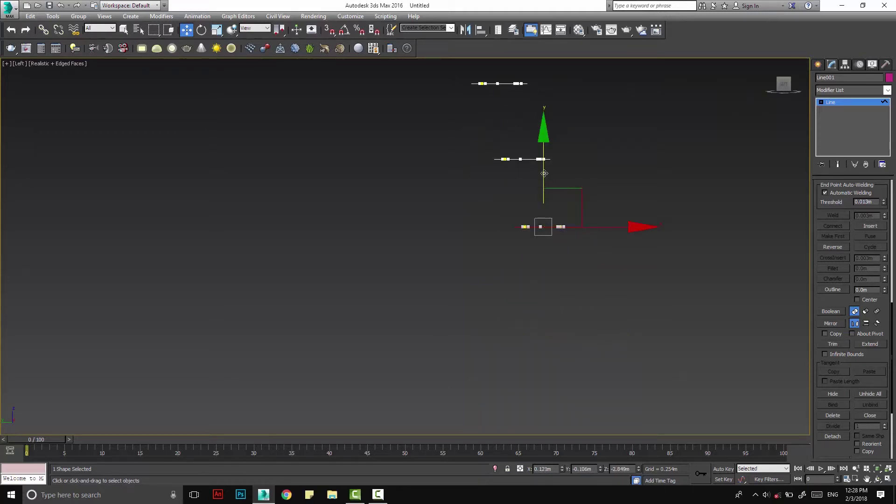
{"action": "left_click", "coordinate": [562, 308]}
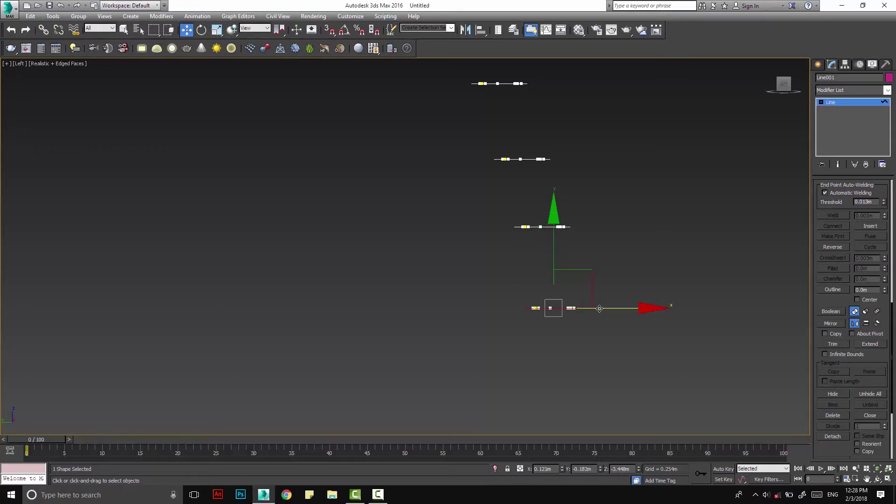
In an angled view, select the second spline from the top and scale it narrower along X.
{"action": "mouse_move", "coordinate": [590, 309]}
{"action": "middle_mouse_down", "text": "alt"}
{"action": "mouse_move", "coordinate": [549, 332]}
{"action": "mouse_move", "coordinate": [556, 354]}
{"action": "mouse_move", "coordinate": [540, 217]}
{"action": "middle_mouse_up", "text": "alt"}
{"action": "left_click", "coordinate": [540, 201]}
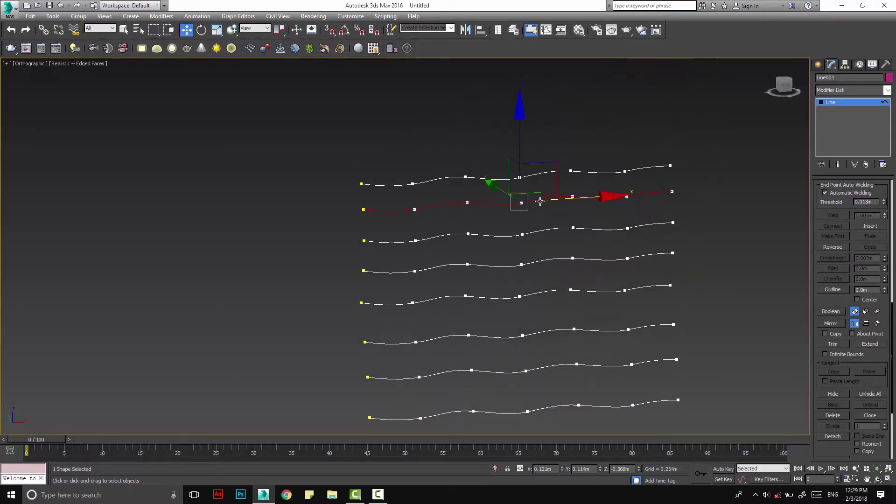
{"action": "mouse_move", "coordinate": [540, 264]}
{"action": "middle_mouse_down", "text": "alt"}
{"action": "mouse_move", "coordinate": [508, 278]}
{"action": "mouse_move", "coordinate": [326, 194]}
{"action": "middle_mouse_up", "text": "alt"}
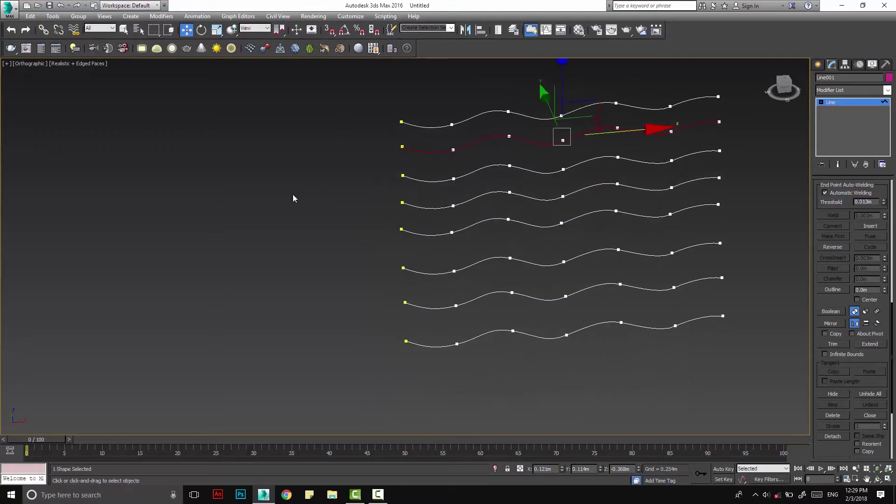
{"action": "middle_click_drag", "start_coordinate": [519, 153], "coordinate": [299, 148]}
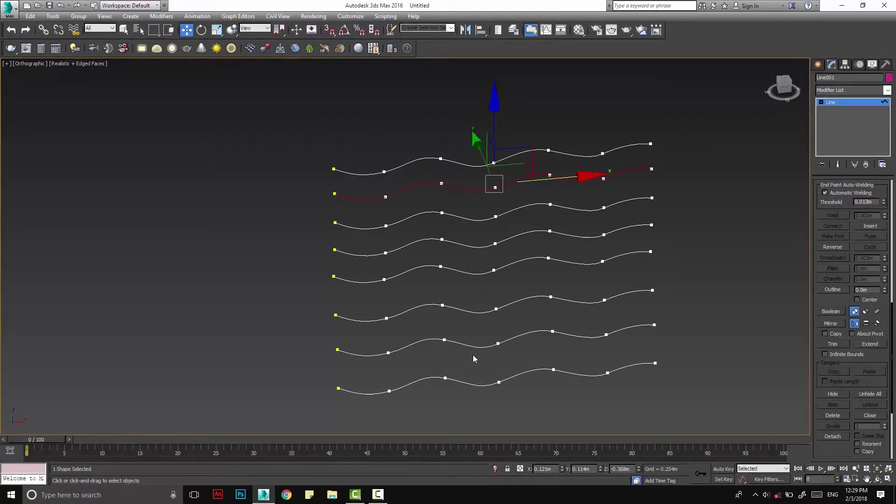
{"action": "middle_click_drag", "start_coordinate": [518, 208], "coordinate": [547, 240]}
{"action": "scroll", "coordinate": [544, 236], "scroll_direction": "up", "scroll_amount": 2}
{"action": "key", "text": "r"}
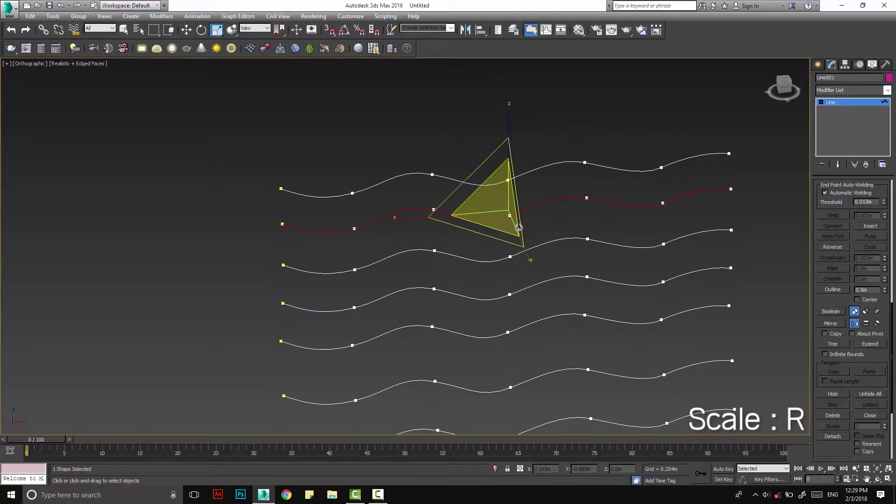
{"action": "mouse_move", "coordinate": [414, 220]}
{"action": "left_mouse_down"}
{"action": "mouse_move", "coordinate": [436, 216]}
{"action": "mouse_move", "coordinate": [408, 219]}
{"action": "left_mouse_up"}
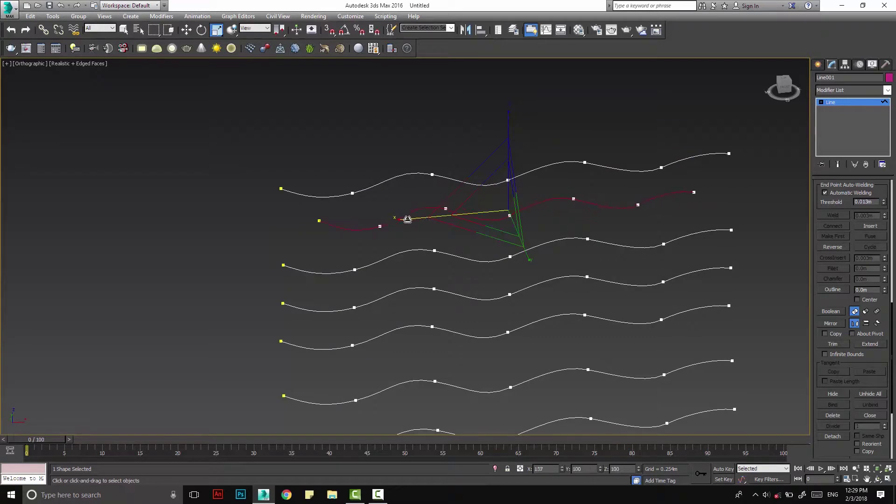
Scale the third and fourth splines along X, making each one narrower than the one above.
{"action": "left_click", "coordinate": [415, 258]}
{"action": "middle_click_drag", "start_coordinate": [415, 258], "coordinate": [437, 215]}
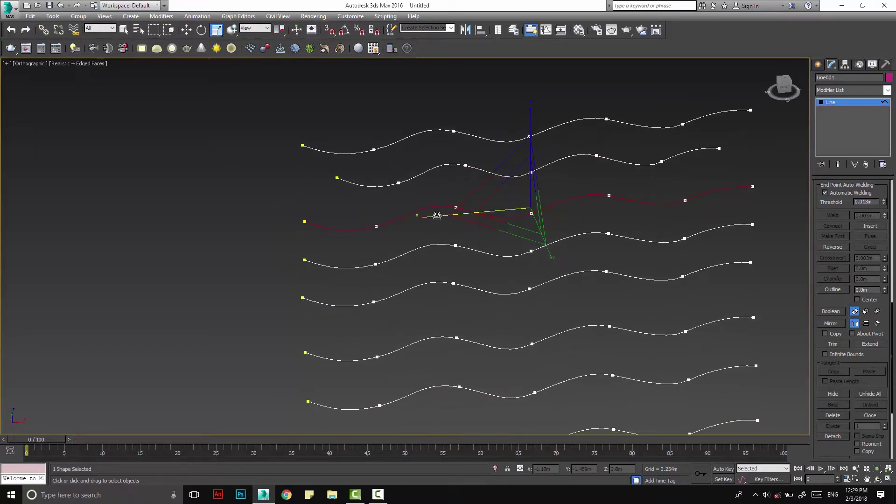
{"action": "left_click", "coordinate": [473, 249]}
{"action": "middle_click_drag", "start_coordinate": [486, 244], "coordinate": [508, 196]}
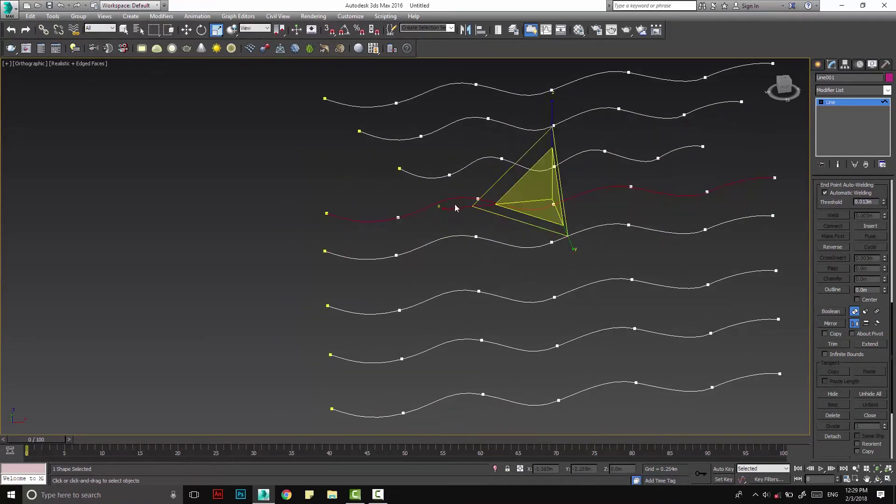
{"action": "left_click_drag", "start_coordinate": [466, 207], "coordinate": [421, 216]}
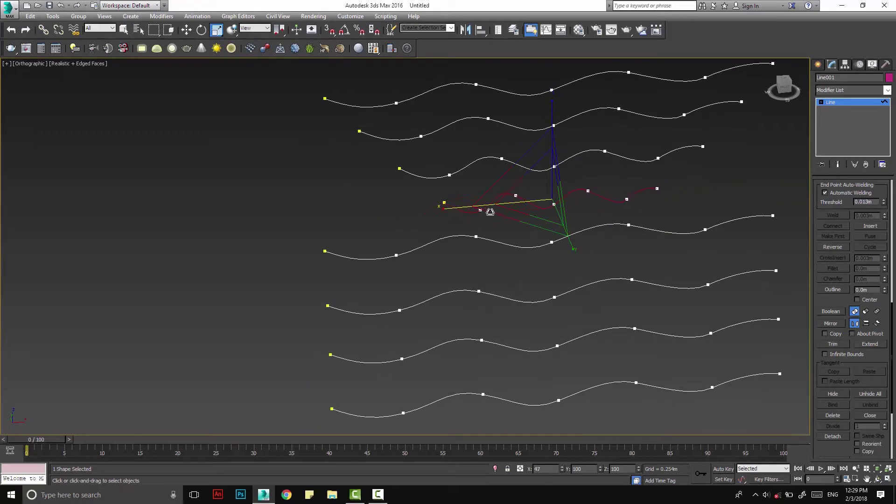
Scale the fifth and sixth splines down in width and wave depth to form the narrowest part of the stack.
{"action": "left_click", "coordinate": [491, 243]}
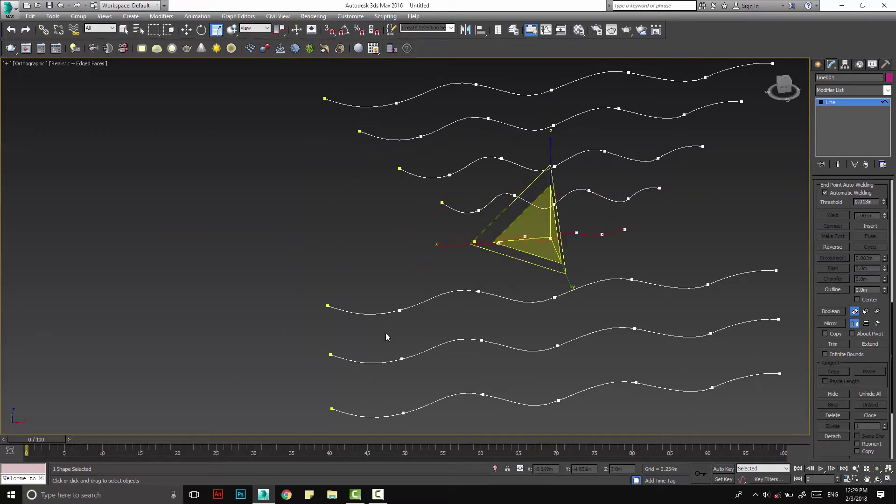
{"action": "middle_click_drag", "start_coordinate": [387, 336], "coordinate": [402, 298]}
{"action": "left_click_drag", "start_coordinate": [527, 261], "coordinate": [511, 288]}
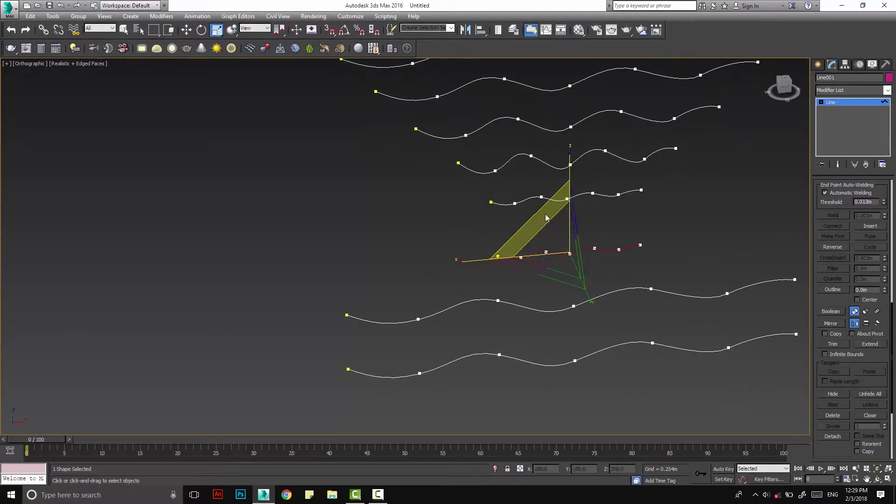
Scale the seventh and eighth splines narrower along X, leaving the eighth slightly wider, and return to the top view.
{"action": "left_click", "coordinate": [592, 193]}
{"action": "middle_click_drag", "start_coordinate": [582, 209], "coordinate": [579, 155]}
{"action": "left_click", "coordinate": [588, 242]}
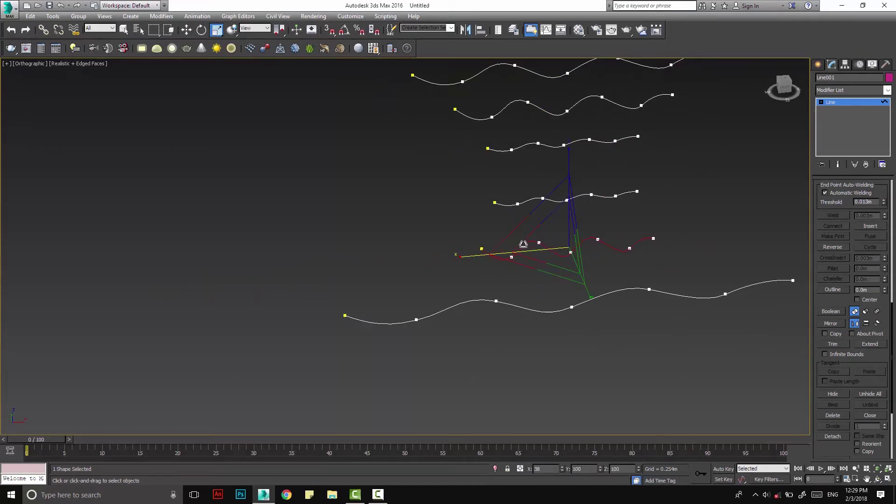
{"action": "left_click_drag", "start_coordinate": [513, 312], "coordinate": [416, 314]}
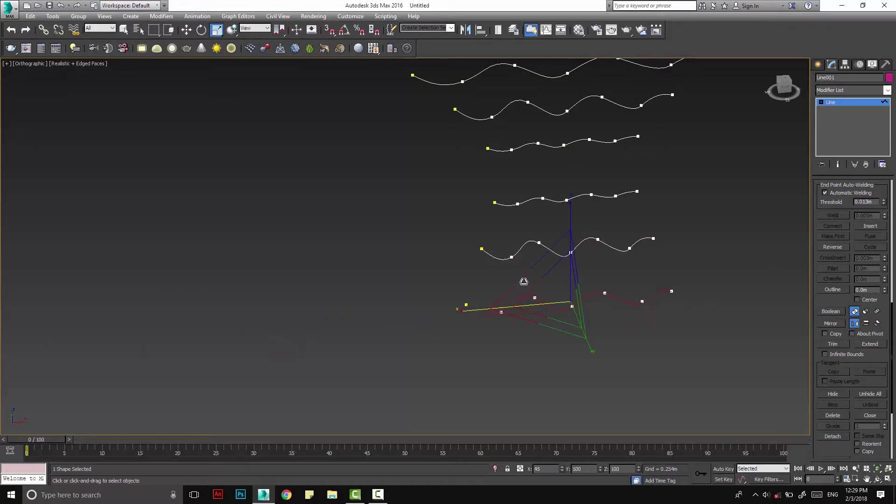
{"action": "middle_click_drag", "start_coordinate": [522, 282], "coordinate": [555, 355], "text": "alt"}
{"action": "key", "text": "t"}
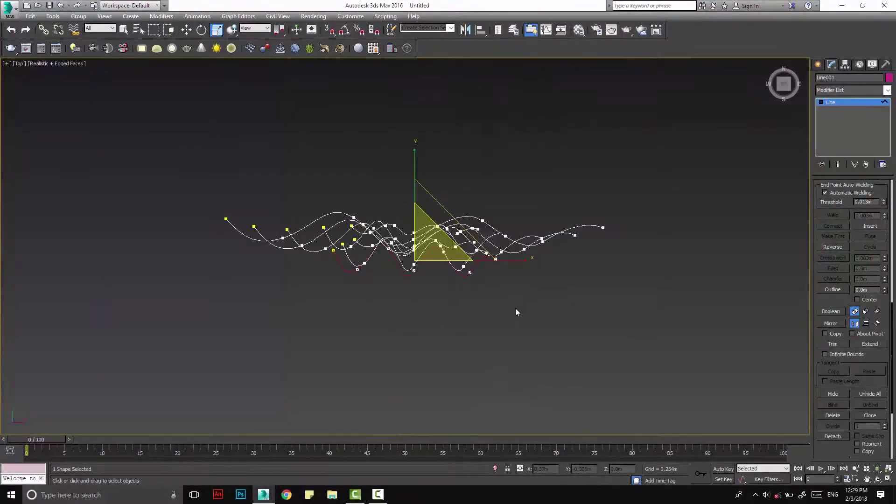
Flatten the waves of the two lowest splines by scaling each one along Y in the top view.
{"action": "scroll", "coordinate": [516, 308], "scroll_direction": "up", "scroll_amount": 5}
{"action": "left_click_drag", "start_coordinate": [507, 247], "coordinate": [499, 291]}
{"action": "middle_click_drag", "start_coordinate": [355, 327], "coordinate": [429, 240]}
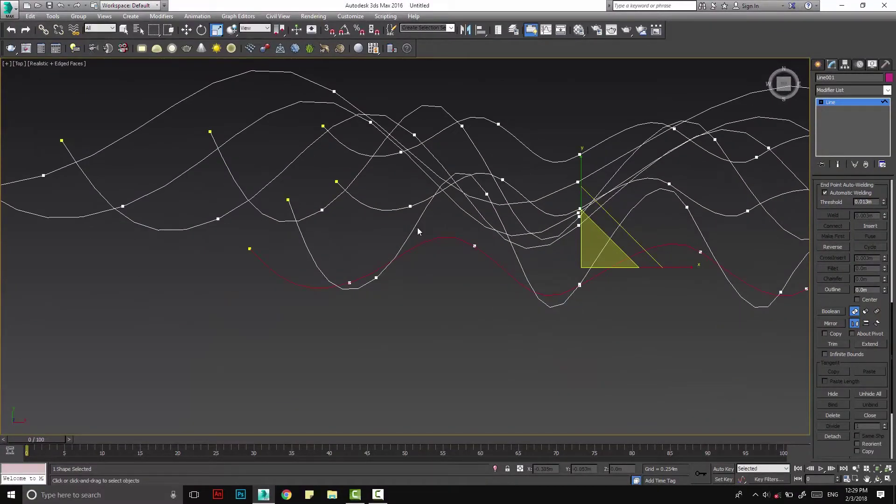
{"action": "left_click", "coordinate": [418, 231]}
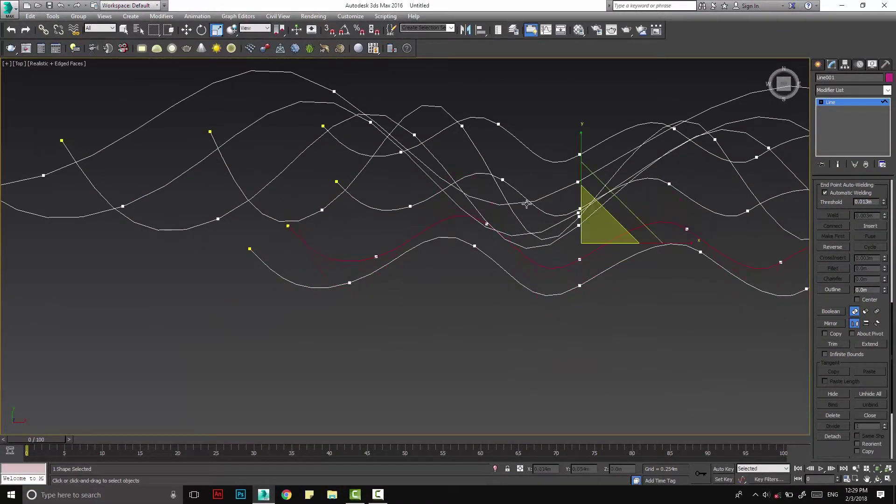
{"action": "middle_click_drag", "start_coordinate": [579, 177], "coordinate": [456, 277], "text": "alt"}
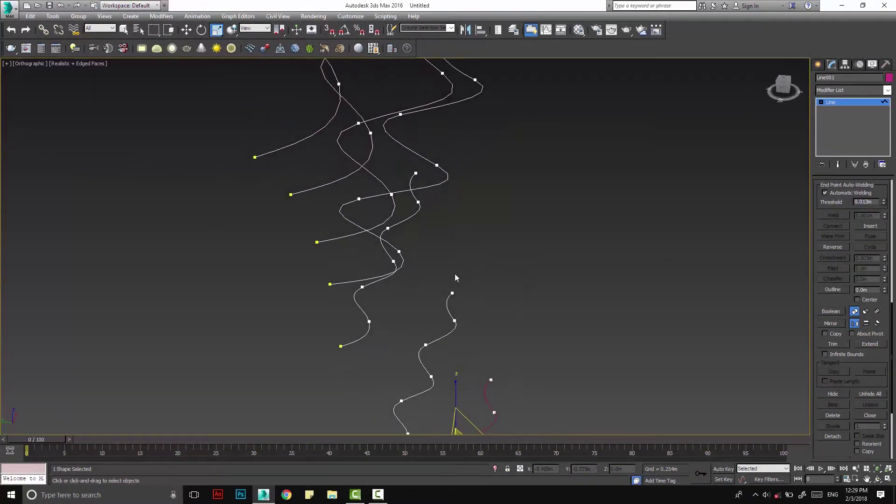
Scale the fourth, third and second splines from the top along Y to reduce the depth of their waves.
{"action": "middle_click_drag", "start_coordinate": [447, 171], "coordinate": [534, 280], "text": "alt"}
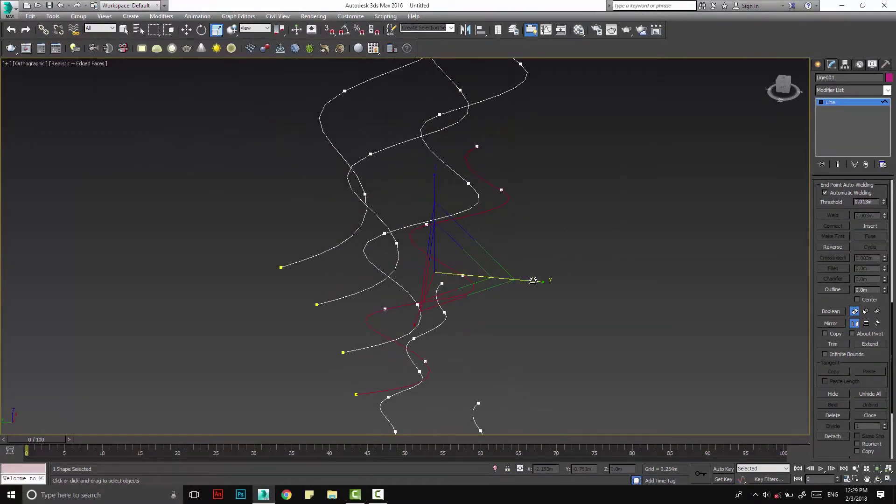
{"action": "left_click", "coordinate": [449, 166]}
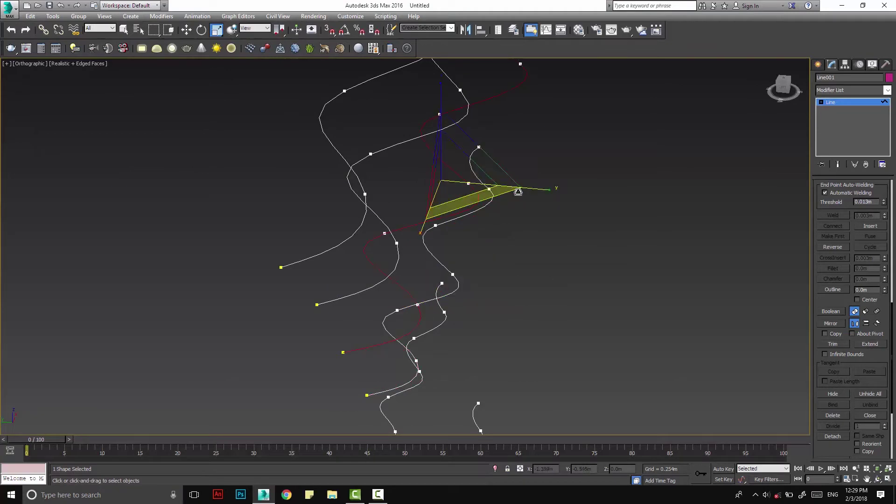
{"action": "left_click_drag", "start_coordinate": [531, 191], "coordinate": [504, 186]}
{"action": "middle_click_drag", "start_coordinate": [455, 65], "coordinate": [521, 186]}
{"action": "middle_click_drag", "start_coordinate": [515, 122], "coordinate": [596, 200], "text": "alt"}
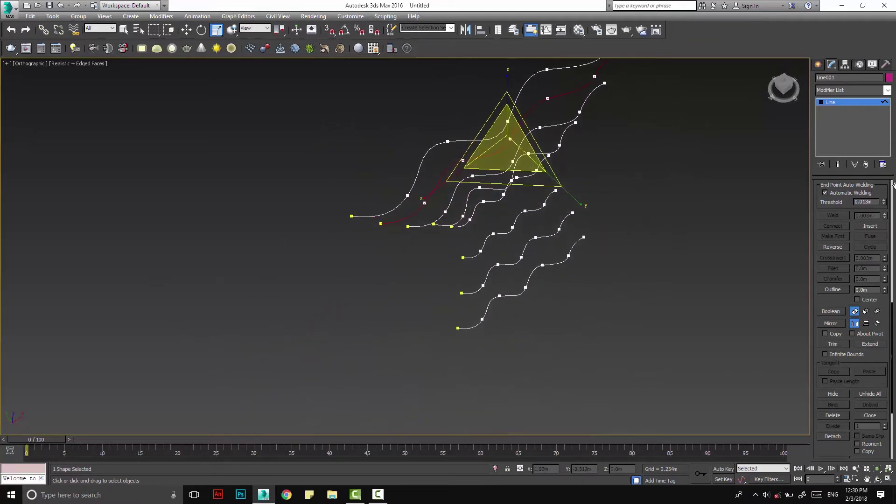
Use Cross Section to connect the matching vertices of the splines from the topmost down through the fifth.
{"action": "scroll", "coordinate": [837, 450], "scroll_direction": "up", "scroll_amount": 5}
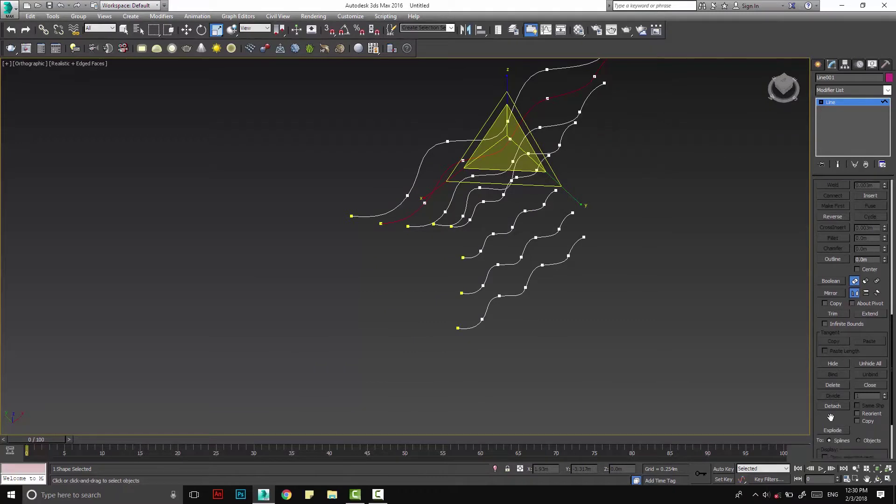
{"action": "left_click", "coordinate": [832, 279]}
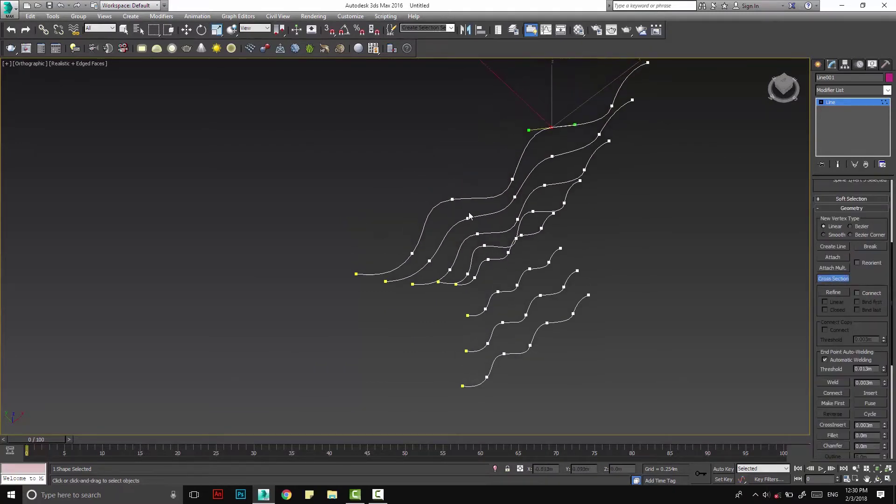
{"action": "scroll", "coordinate": [477, 205], "scroll_direction": "up", "scroll_amount": 5}
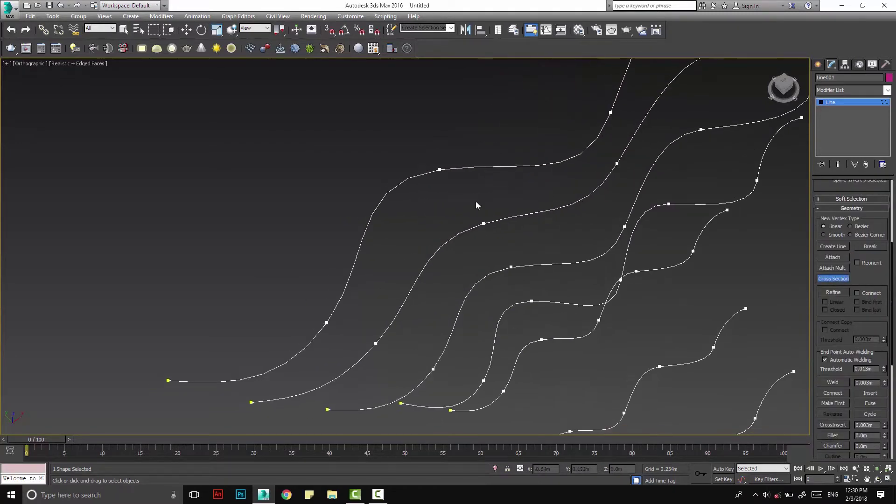
{"action": "left_click", "coordinate": [504, 219]}
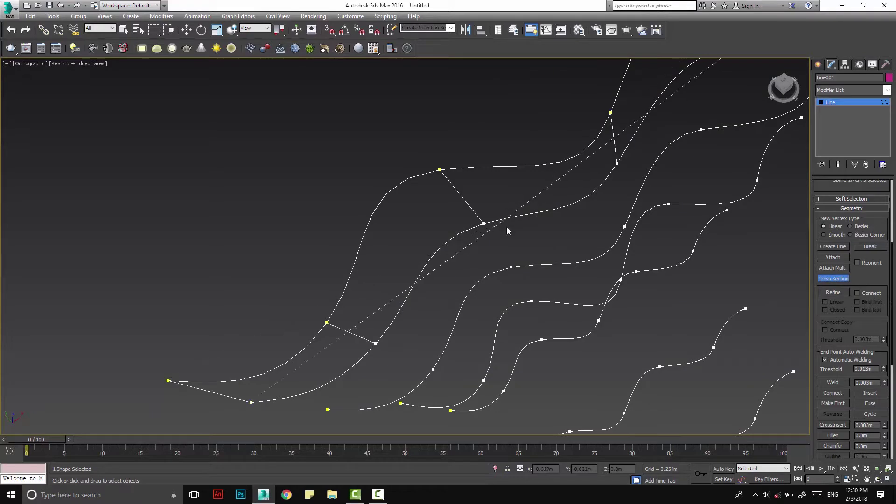
{"action": "left_click", "coordinate": [541, 265]}
{"action": "middle_click_drag", "start_coordinate": [571, 305], "coordinate": [565, 228]}
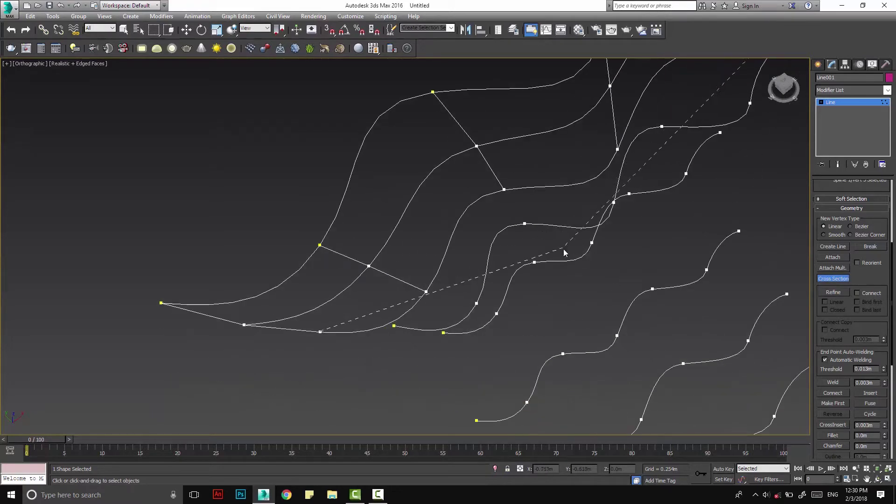
{"action": "left_click", "coordinate": [540, 226]}
{"action": "middle_click_drag", "start_coordinate": [517, 330], "coordinate": [519, 293]}
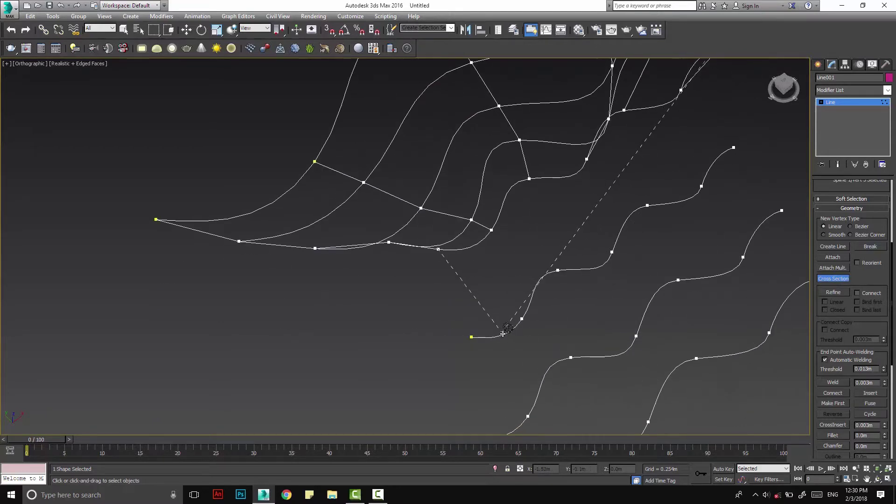
Continue the Cross Section through the sixth, seventh and eighth splines and finish the cage at the lowest one.
{"action": "left_click", "coordinate": [503, 334]}
{"action": "middle_click_drag", "start_coordinate": [514, 343], "coordinate": [548, 354]}
{"action": "left_click", "coordinate": [504, 296]}
{"action": "left_click", "coordinate": [509, 393]}
{"action": "right_click", "coordinate": [549, 353]}
{"action": "scroll", "coordinate": [591, 291], "scroll_direction": "down", "scroll_amount": 2}
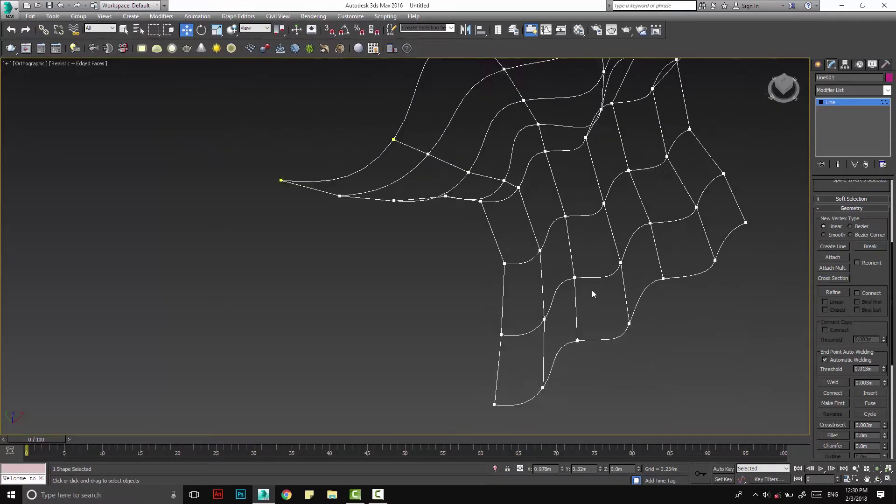
Leave sub-object editing and apply the Surface modifier to the connected spline cage.
{"action": "middle_click_drag", "start_coordinate": [592, 292], "coordinate": [560, 365], "text": "alt"}
{"action": "key", "text": "2"}
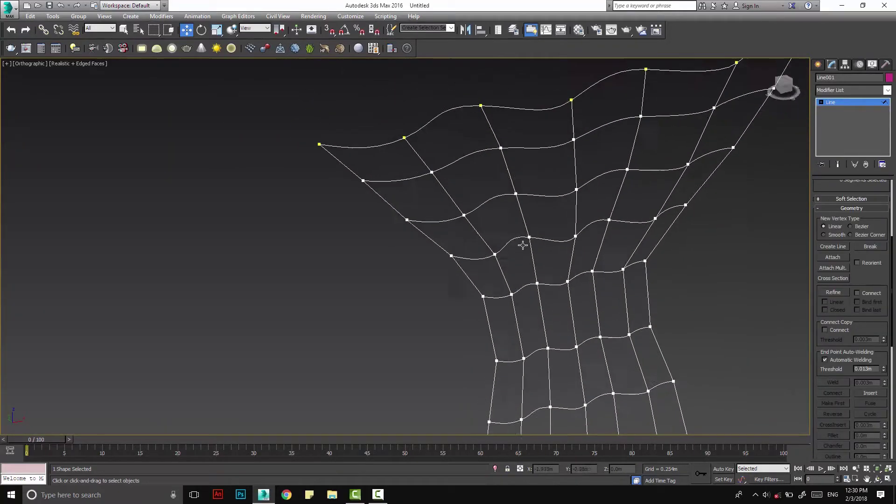
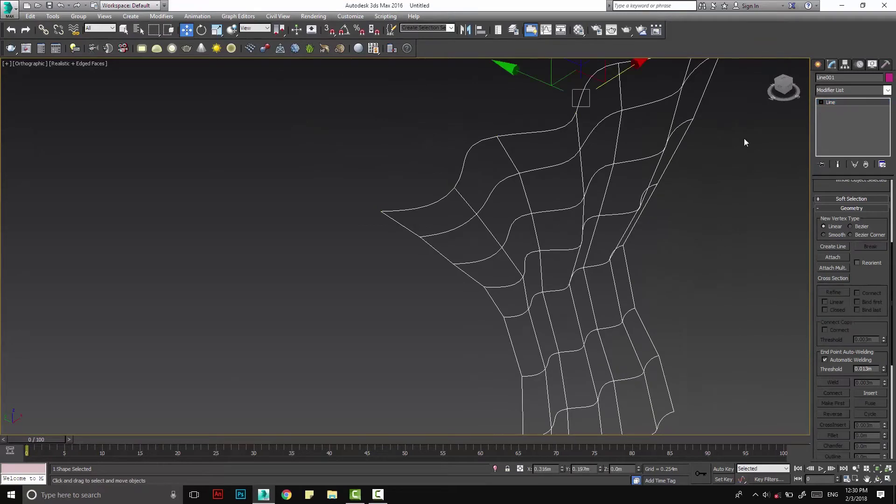
{"action": "middle_click_drag", "start_coordinate": [653, 172], "coordinate": [607, 225]}
{"action": "left_click", "coordinate": [859, 88]}
{"action": "key", "text": "s"}
{"action": "key", "text": "s"}
{"action": "key", "text": "s"}
{"action": "key", "text": "s"}
{"action": "key", "text": "s"}
{"action": "key", "text": "s"}
{"action": "key", "text": "s"}
{"action": "key", "text": "s"}
{"action": "key", "text": "s"}
{"action": "left_click", "coordinate": [833, 287]}
Inspect the curtain surface from several angles, with the edge display turned off to judge the folds.
{"action": "middle_click_drag", "start_coordinate": [624, 304], "coordinate": [595, 295], "text": "alt"}
{"action": "middle_click_drag", "start_coordinate": [631, 212], "coordinate": [413, 172], "text": "alt"}
{"action": "key", "text": "F4"}
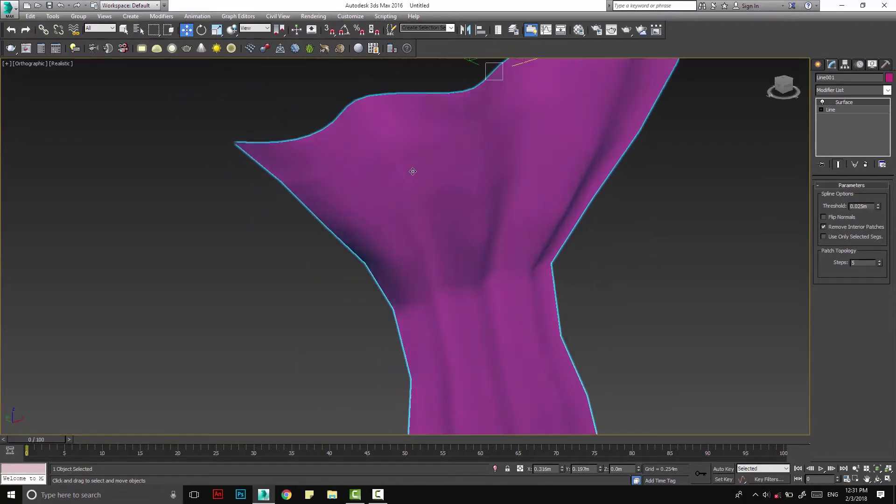
{"action": "middle_click_drag", "start_coordinate": [478, 190], "coordinate": [441, 132]}
{"action": "middle_click_drag", "start_coordinate": [439, 266], "coordinate": [404, 276], "text": "alt"}
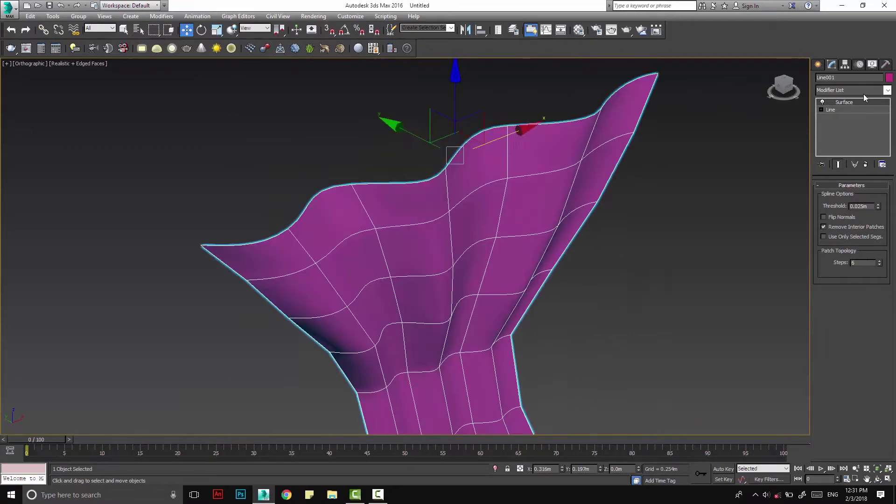
Add the Shell modifier on top of the Surface modifier to give the curtain thickness.
{"action": "left_click", "coordinate": [862, 91]}
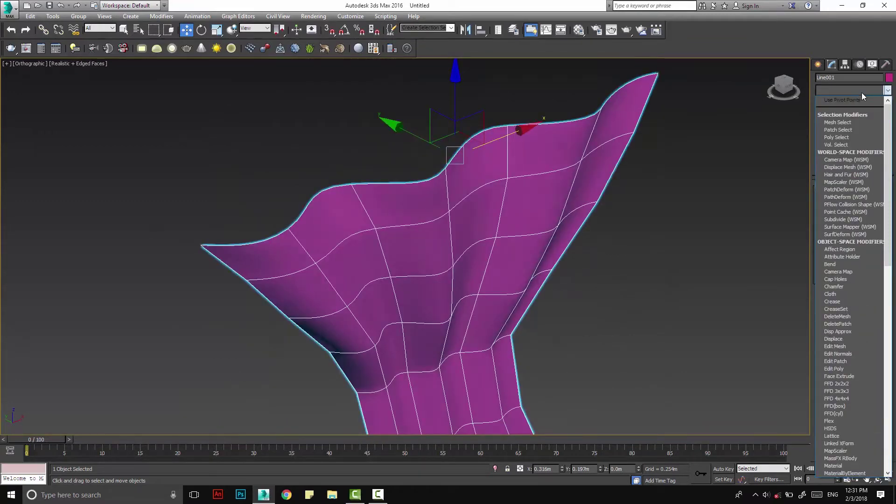
{"action": "type", "text": "sh"}
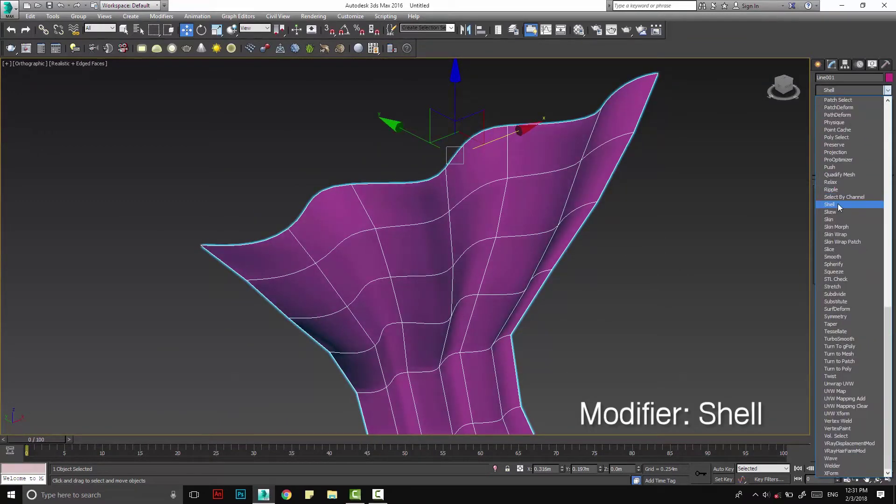
{"action": "left_click", "coordinate": [840, 206]}
{"action": "middle_click_drag", "start_coordinate": [696, 204], "coordinate": [610, 248], "text": "alt"}
Switch off the Shell and Surface modifiers in the stack to show only the curtain's spline cage.
{"action": "left_click", "coordinate": [823, 109]}
{"action": "left_click", "coordinate": [823, 109]}
{"action": "middle_click_drag", "start_coordinate": [683, 172], "coordinate": [400, 273], "text": "alt"}
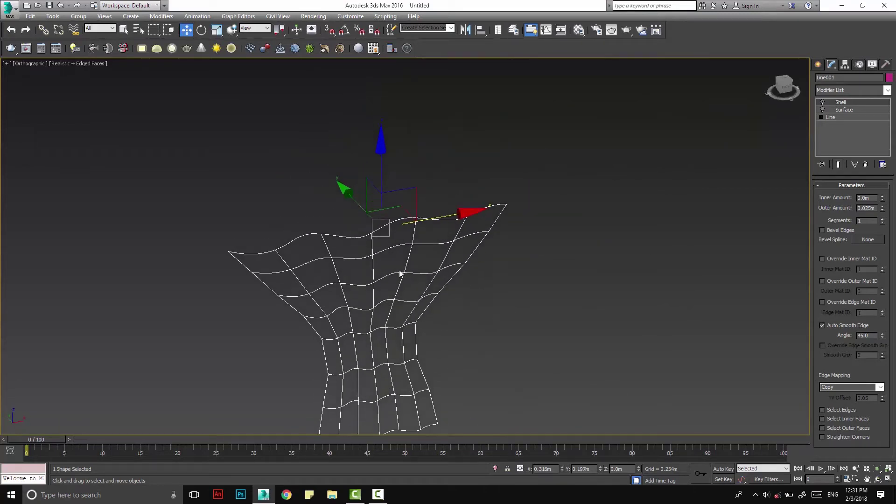
{"action": "middle_click_drag", "start_coordinate": [330, 325], "coordinate": [381, 291]}
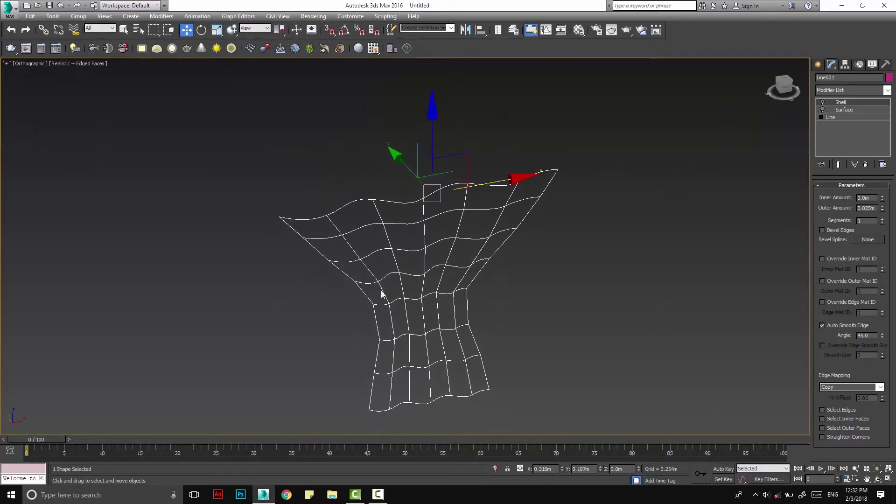
{"action": "middle_click_drag", "start_coordinate": [508, 272], "coordinate": [385, 319]}
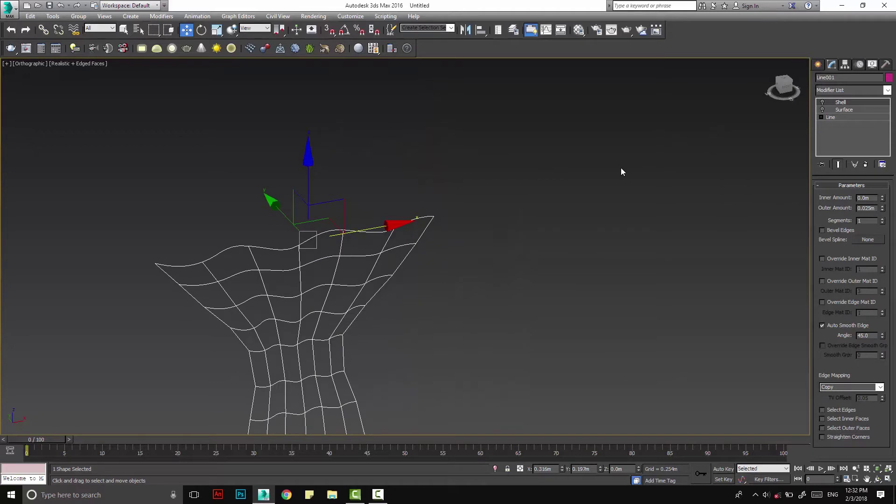
Draw a new wavy spline with the Line tool in the top view, in empty space beside the curtain cage.
{"action": "key", "text": "t"}
{"action": "middle_click_drag", "start_coordinate": [621, 169], "coordinate": [623, 202]}
{"action": "middle_click_drag", "start_coordinate": [206, 319], "coordinate": [276, 216]}
{"action": "middle_click_drag", "start_coordinate": [316, 254], "coordinate": [325, 302]}
{"action": "middle_click_drag", "start_coordinate": [463, 293], "coordinate": [200, 409]}
{"action": "left_click", "coordinate": [818, 64]}
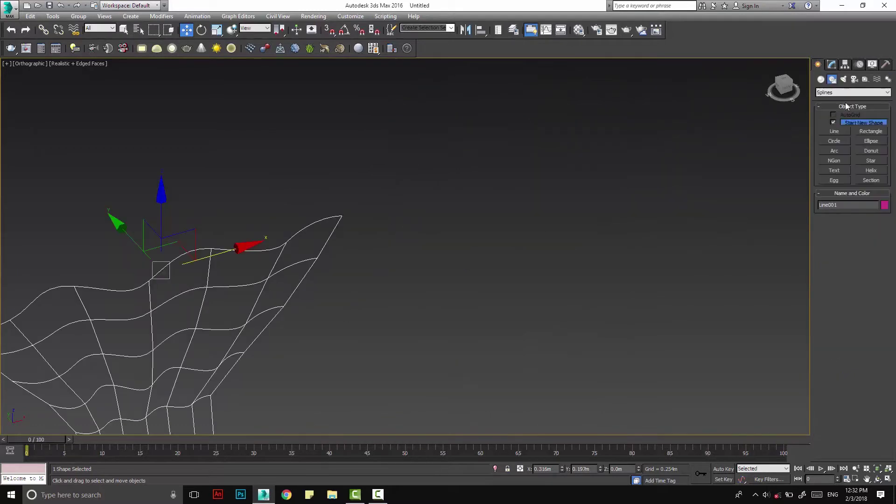
{"action": "left_click", "coordinate": [838, 132]}
{"action": "middle_click_drag", "start_coordinate": [579, 217], "coordinate": [578, 262]}
{"action": "key", "text": "t"}
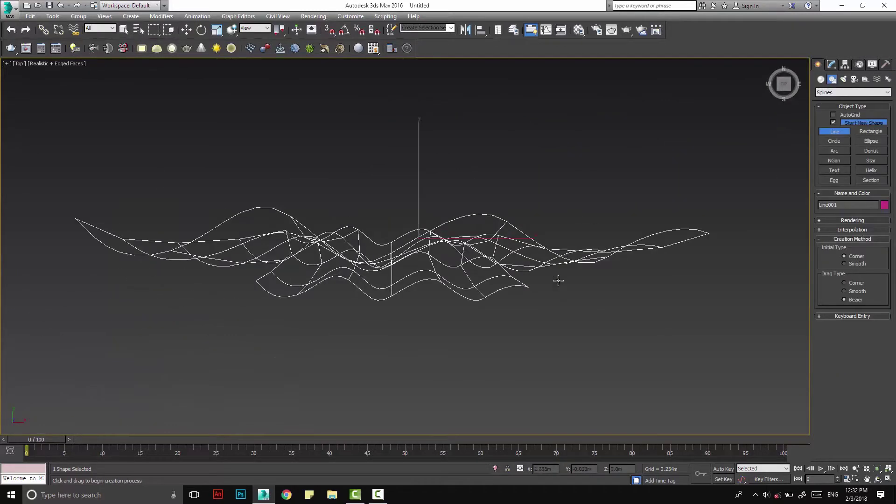
{"action": "middle_click_drag", "start_coordinate": [487, 287], "coordinate": [396, 311]}
{"action": "left_click", "coordinate": [399, 285]}
{"action": "left_click_drag", "start_coordinate": [457, 284], "coordinate": [512, 300]}
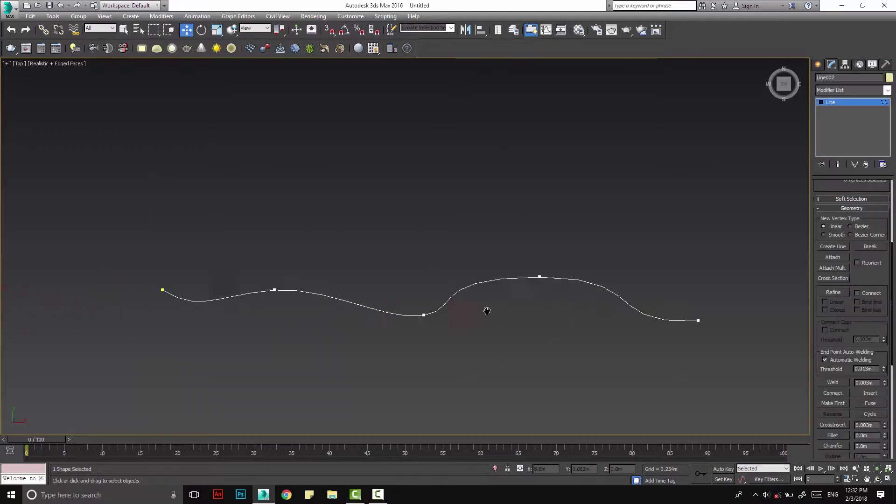
Move the first few vertices of the new line to even out the size and spacing of its waves.
{"action": "left_click", "coordinate": [598, 281]}
{"action": "key", "text": "r"}
{"action": "key", "text": "w"}
{"action": "left_click_drag", "start_coordinate": [602, 277], "coordinate": [513, 293]}
{"action": "middle_click_drag", "start_coordinate": [518, 280], "coordinate": [414, 278]}
{"action": "left_click_drag", "start_coordinate": [667, 285], "coordinate": [537, 260]}
{"action": "middle_click_drag", "start_coordinate": [32, 270], "coordinate": [310, 236]}
{"action": "scroll", "coordinate": [477, 249], "scroll_direction": "up", "scroll_amount": 3}
{"action": "left_click", "coordinate": [532, 264]}
{"action": "key", "text": "e"}
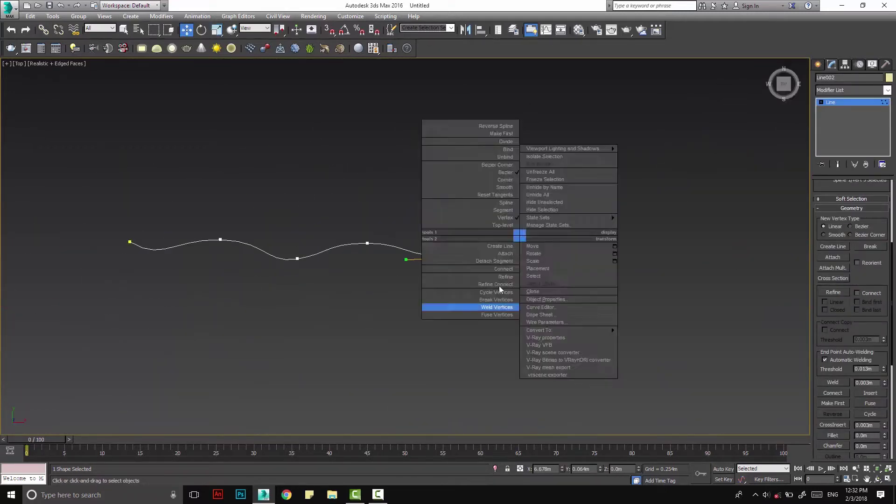
Shift the remaining vertices toward the new line's far end to bring those waves closer together.
{"action": "left_click", "coordinate": [472, 306]}
{"action": "middle_click_drag", "start_coordinate": [540, 275], "coordinate": [532, 310]}
{"action": "scroll", "coordinate": [471, 275], "scroll_direction": "up", "scroll_amount": 5}
{"action": "key", "text": "w"}
{"action": "left_click_drag", "start_coordinate": [474, 320], "coordinate": [406, 320]}
{"action": "middle_click_drag", "start_coordinate": [654, 318], "coordinate": [286, 318]}
{"action": "left_click_drag", "start_coordinate": [506, 323], "coordinate": [424, 322]}
{"action": "key", "text": "e"}
{"action": "key", "text": "w"}
{"action": "left_click_drag", "start_coordinate": [693, 276], "coordinate": [631, 276]}
Turn on Show Vertex Numbers for the new line and check the numbering from its first vertex.
{"action": "middle_click_drag", "start_coordinate": [615, 332], "coordinate": [635, 322], "text": "alt"}
{"action": "scroll", "coordinate": [870, 283], "scroll_direction": "up", "scroll_amount": 5}
{"action": "left_click", "coordinate": [829, 301]}
{"action": "middle_click_drag", "start_coordinate": [603, 314], "coordinate": [586, 248]}
{"action": "scroll", "coordinate": [330, 289], "scroll_direction": "up", "scroll_amount": 3}
{"action": "scroll", "coordinate": [373, 285], "scroll_direction": "down", "scroll_amount": 3}
{"action": "scroll", "coordinate": [372, 278], "scroll_direction": "up", "scroll_amount": 3}
{"action": "scroll", "coordinate": [360, 287], "scroll_direction": "down", "scroll_amount": 1}
{"action": "middle_click_drag", "start_coordinate": [396, 268], "coordinate": [298, 248]}
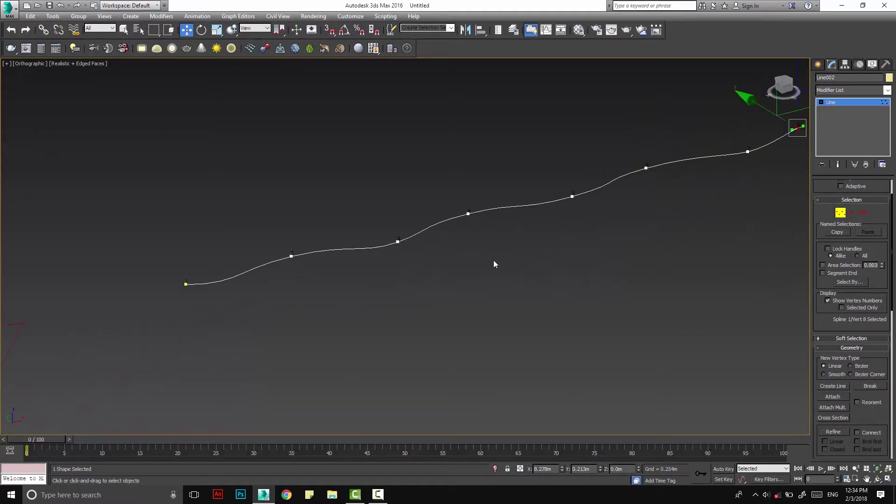
{"action": "middle_click_drag", "start_coordinate": [495, 265], "coordinate": [491, 309]}
{"action": "left_click", "coordinate": [182, 328]}
{"action": "left_click", "coordinate": [288, 300]}
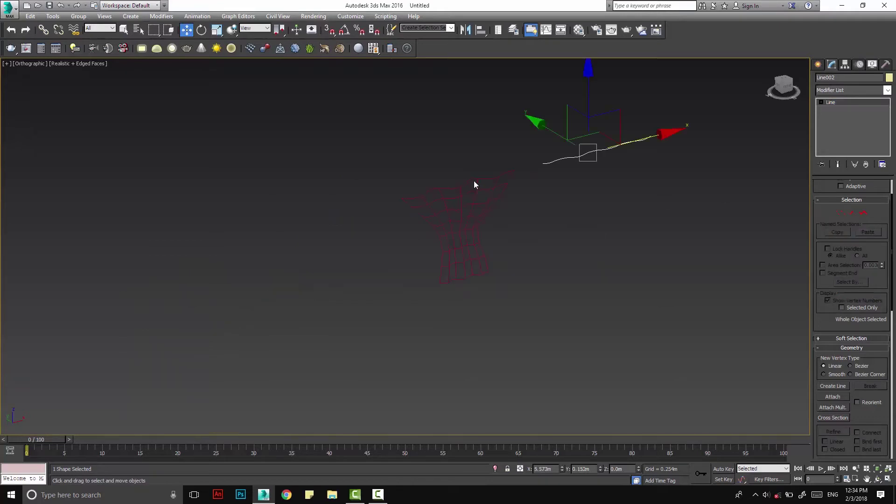
Select the curtain cage and show its vertex numbers to check how they run along each spline.
{"action": "left_click", "coordinate": [475, 182]}
{"action": "middle_click_drag", "start_coordinate": [474, 182], "coordinate": [656, 208], "text": "alt"}
{"action": "scroll", "coordinate": [581, 227], "scroll_direction": "up", "scroll_amount": 3}
{"action": "middle_click_drag", "start_coordinate": [581, 225], "coordinate": [495, 232]}
{"action": "left_click", "coordinate": [850, 117]}
{"action": "scroll", "coordinate": [867, 205], "scroll_direction": "down", "scroll_amount": 2}
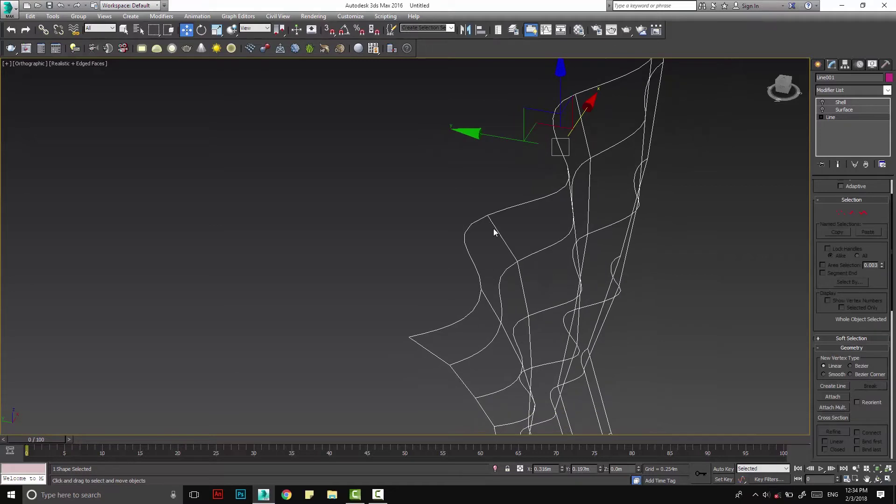
{"action": "key", "text": "1"}
{"action": "middle_click_drag", "start_coordinate": [653, 294], "coordinate": [476, 293], "text": "alt"}
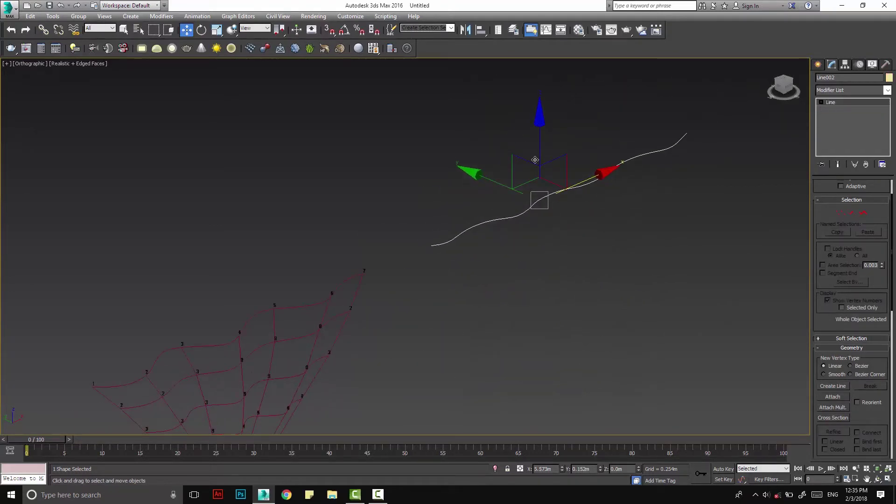
Place a single copy of the new wavy line below it, mirrored along X without cloning and shifted under the original.
{"action": "left_click_drag", "start_coordinate": [535, 120], "coordinate": [535, 166], "text": "shift"}
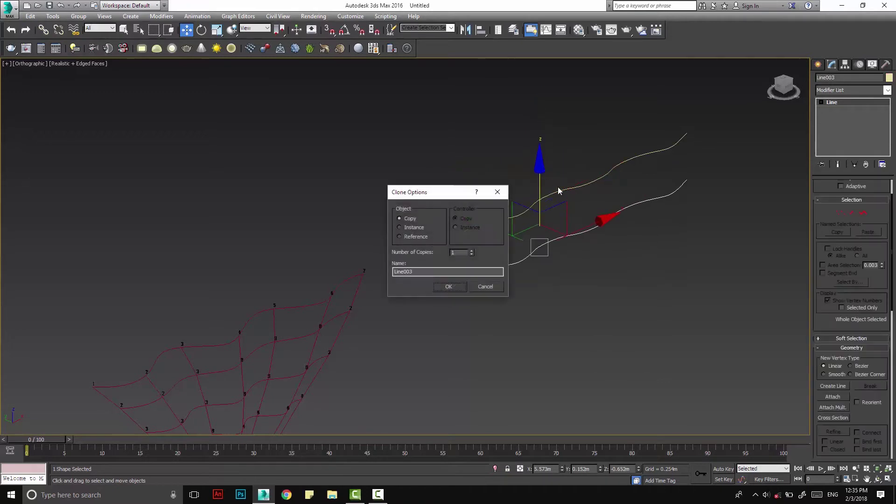
{"action": "left_click", "coordinate": [448, 286]}
{"action": "left_click", "coordinate": [465, 29]}
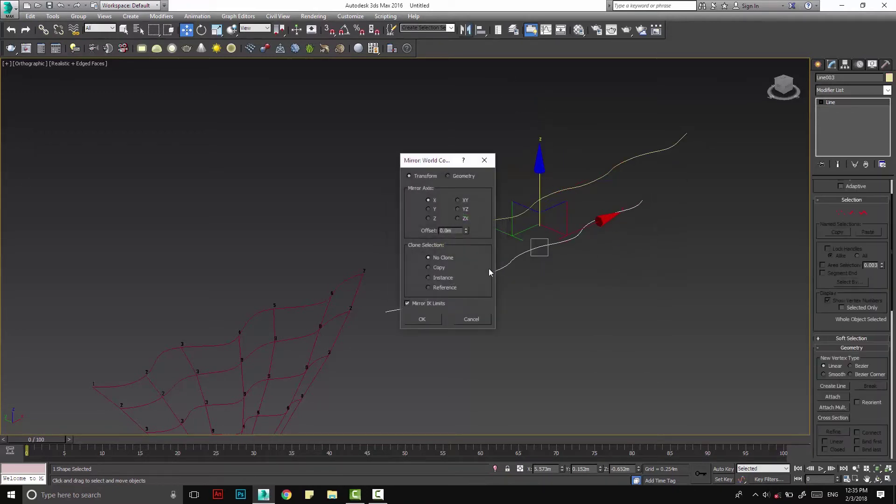
{"action": "left_click", "coordinate": [431, 319]}
{"action": "scroll", "coordinate": [517, 296], "scroll_direction": "up", "scroll_amount": 3}
{"action": "left_click_drag", "start_coordinate": [510, 293], "coordinate": [641, 236]}
Examine the vertex numbering and the location of the first vertex along the mirrored copy.
{"action": "left_click", "coordinate": [841, 213]}
{"action": "middle_click_drag", "start_coordinate": [397, 364], "coordinate": [417, 338]}
{"action": "scroll", "coordinate": [307, 372], "scroll_direction": "up", "scroll_amount": 2}
{"action": "left_click", "coordinate": [266, 368]}
{"action": "middle_click_drag", "start_coordinate": [266, 368], "coordinate": [286, 357]}
{"action": "middle_click_drag", "start_coordinate": [564, 200], "coordinate": [92, 341]}
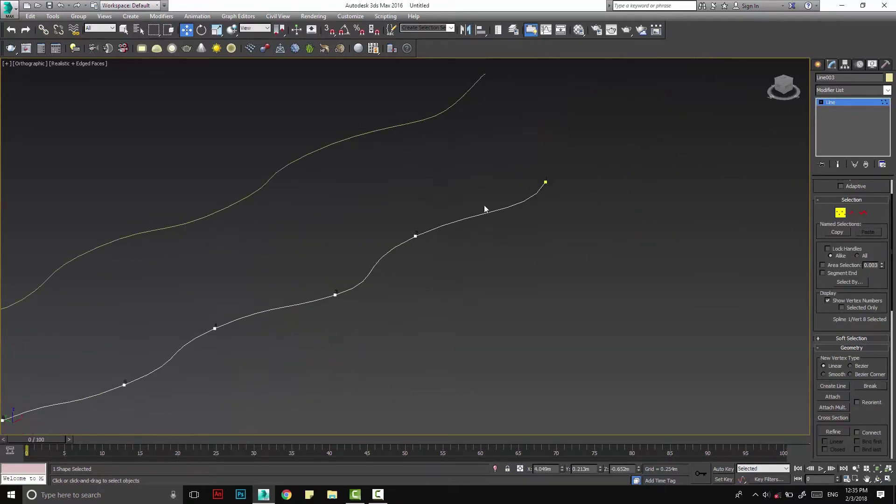
{"action": "scroll", "coordinate": [497, 326], "scroll_direction": "down", "scroll_amount": 2}
{"action": "middle_click_drag", "start_coordinate": [317, 366], "coordinate": [523, 275]}
Attach the mirrored copy to the original wavy line and show the vertices of both splines.
{"action": "left_click", "coordinate": [485, 292]}
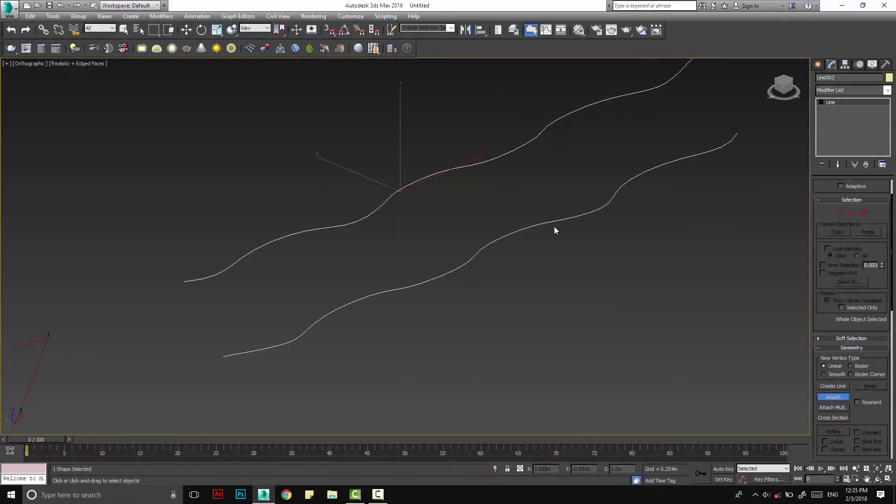
{"action": "middle_click_drag", "start_coordinate": [555, 231], "coordinate": [612, 226]}
{"action": "key", "text": "1"}
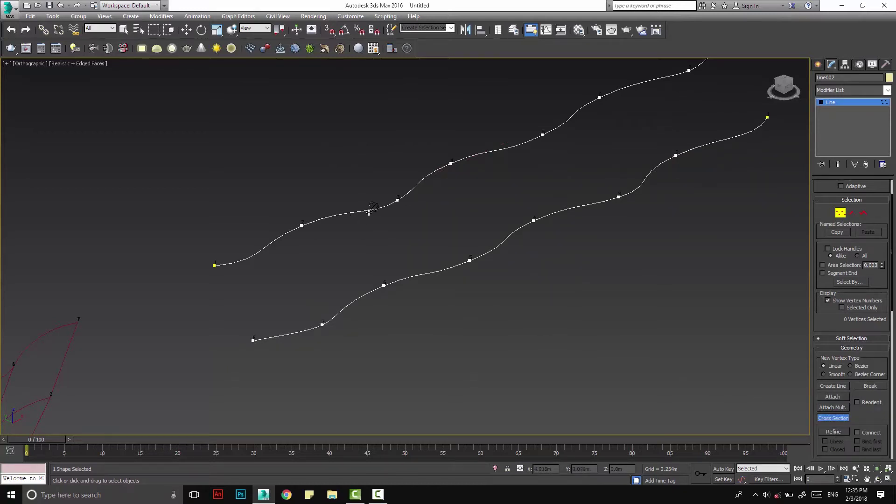
Connect the original and mirrored splines with Cross Section while their vertex orders run in opposite directions.
{"action": "left_click", "coordinate": [419, 277]}
{"action": "mouse_move", "coordinate": [515, 269]}
{"action": "middle_mouse_down"}
{"action": "mouse_move", "coordinate": [492, 313]}
{"action": "mouse_move", "coordinate": [507, 256]}
{"action": "middle_mouse_up"}
{"action": "key", "text": "2"}
{"action": "middle_click_drag", "start_coordinate": [752, 89], "coordinate": [628, 168]}
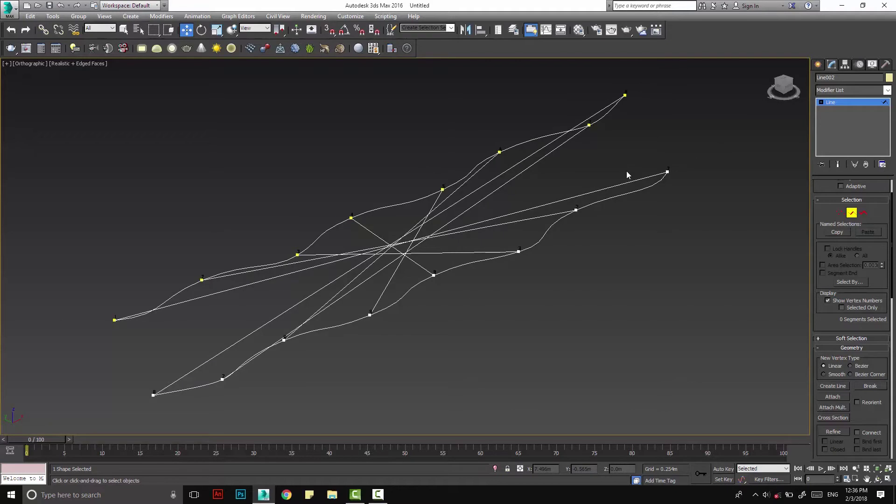
Examine how the crossing segments join same-numbered vertices at the opposite ends of the two splines.
{"action": "key", "text": "1"}
{"action": "scroll", "coordinate": [625, 195], "scroll_direction": "down", "scroll_amount": 2}
{"action": "middle_click_drag", "start_coordinate": [269, 256], "coordinate": [352, 208]}
{"action": "scroll", "coordinate": [335, 215], "scroll_direction": "up", "scroll_amount": 2}
{"action": "middle_click_drag", "start_coordinate": [366, 256], "coordinate": [265, 284]}
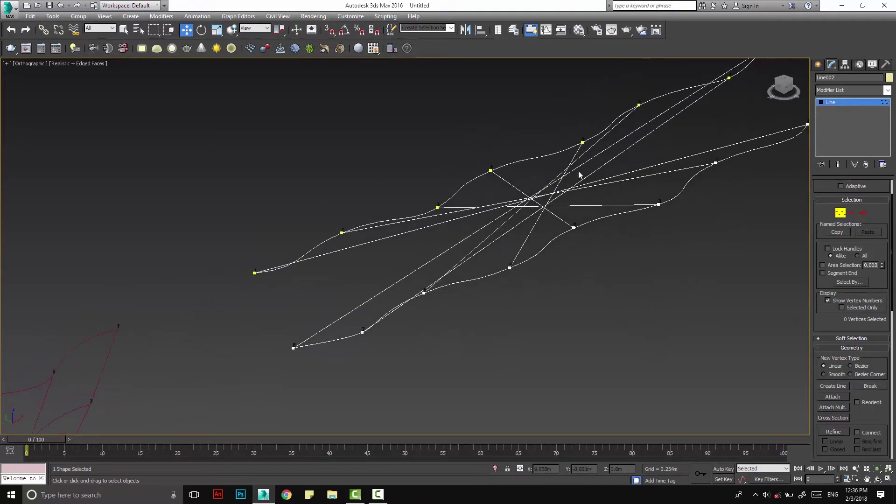
{"action": "middle_click_drag", "start_coordinate": [737, 139], "coordinate": [675, 173]}
{"action": "left_click_drag", "start_coordinate": [176, 271], "coordinate": [230, 318]}
{"action": "left_click_drag", "start_coordinate": [182, 288], "coordinate": [217, 334]}
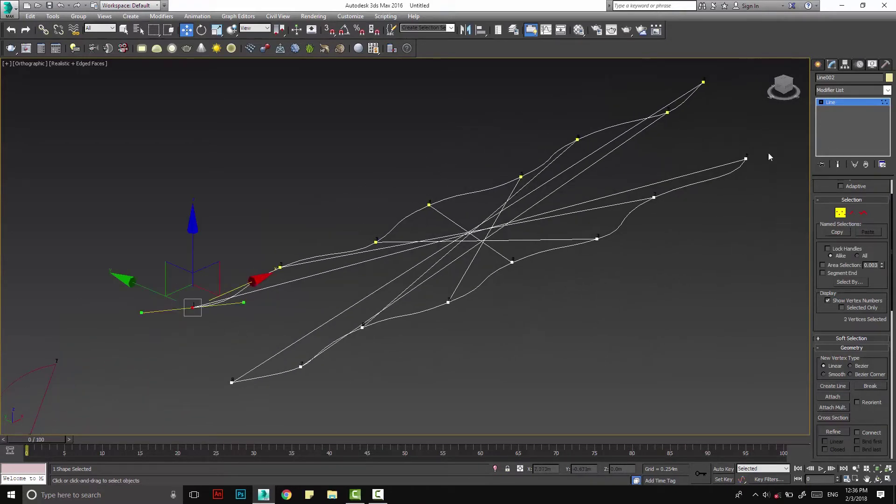
{"action": "left_click_drag", "start_coordinate": [783, 190], "coordinate": [783, 191]}
Undo the Cross Section between the original and mirrored splines.
{"action": "middle_click_drag", "start_coordinate": [427, 289], "coordinate": [493, 278]}
{"action": "key", "text": "ctrl+z"}
{"action": "key", "text": "ctrl+z"}
{"action": "key", "text": "ctrl+z"}
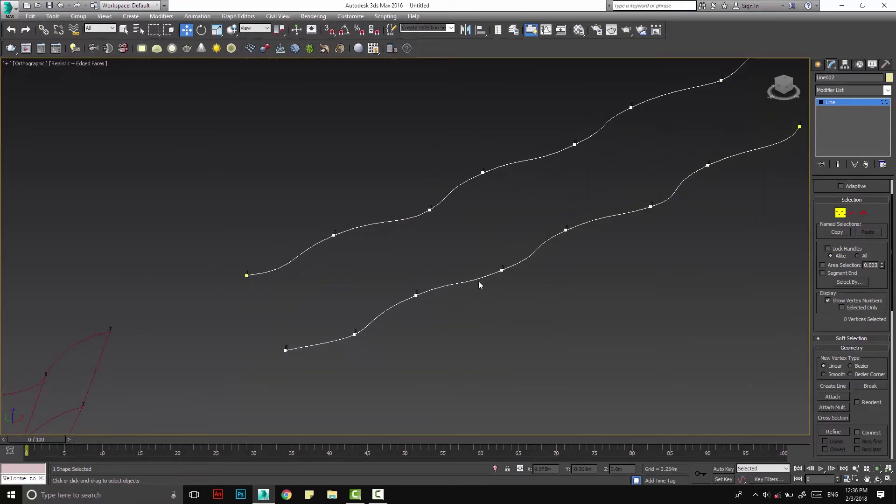
Use Make First on the lower spline's end vertex that lies beneath the upper spline's first vertex.
{"action": "left_click", "coordinate": [247, 275]}
{"action": "left_click", "coordinate": [285, 350]}
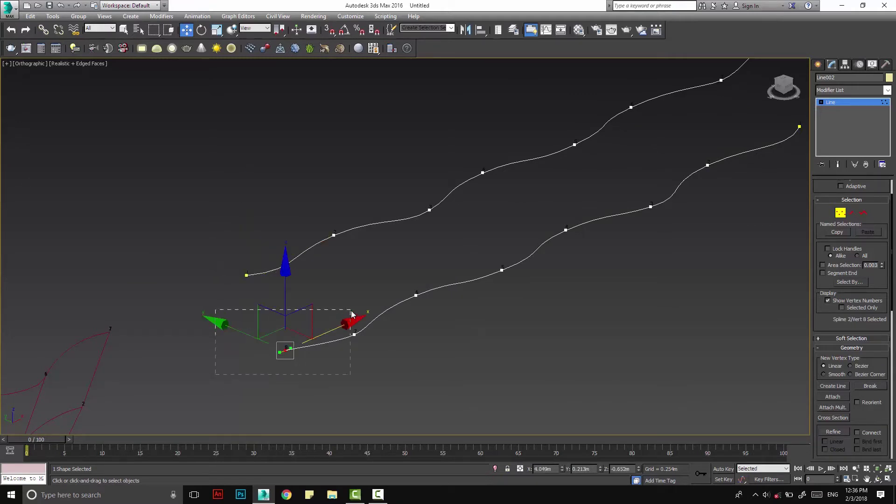
{"action": "left_click_drag", "start_coordinate": [875, 426], "coordinate": [887, 330]}
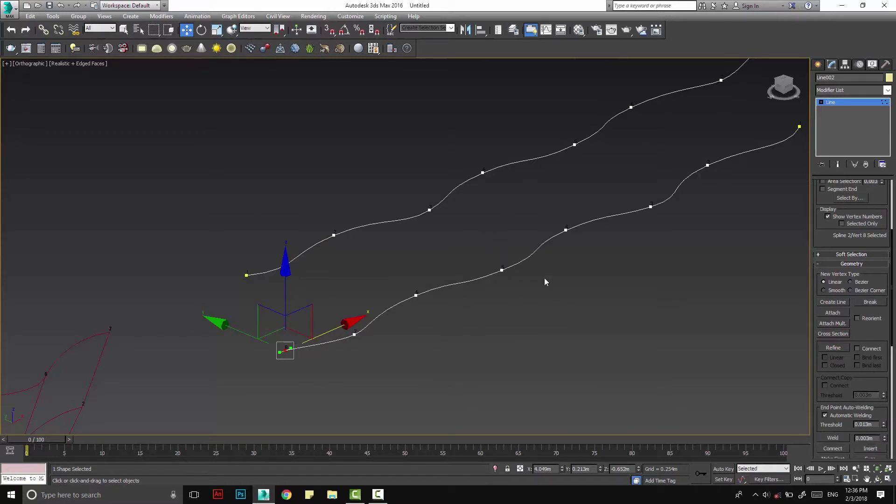
{"action": "middle_click_drag", "start_coordinate": [356, 344], "coordinate": [399, 329]}
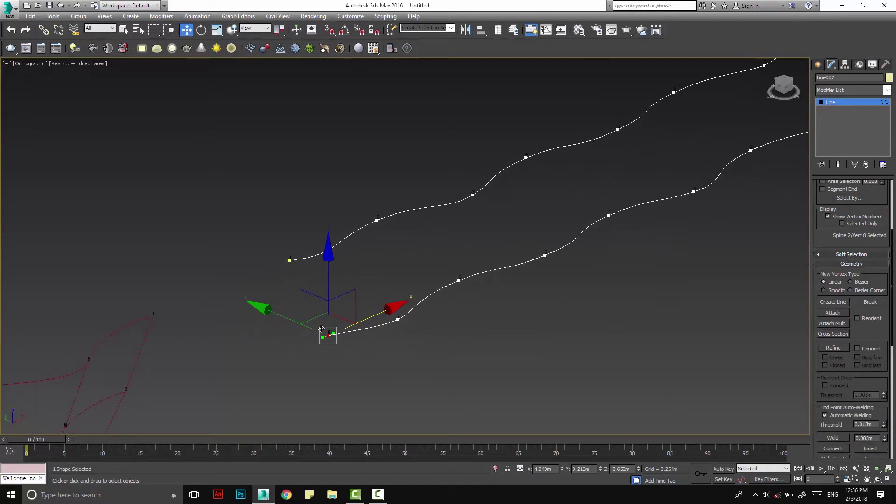
{"action": "scroll", "coordinate": [876, 322], "scroll_direction": "down", "scroll_amount": 3}
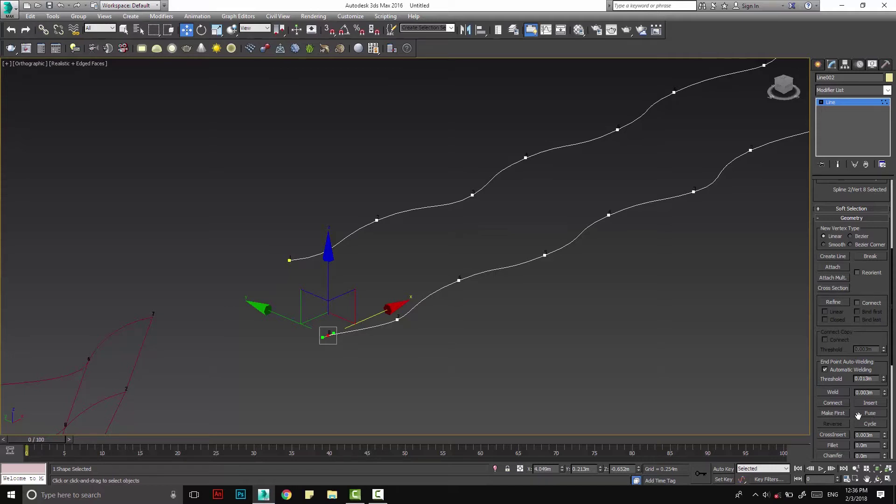
{"action": "left_click_drag", "start_coordinate": [490, 308], "coordinate": [461, 377]}
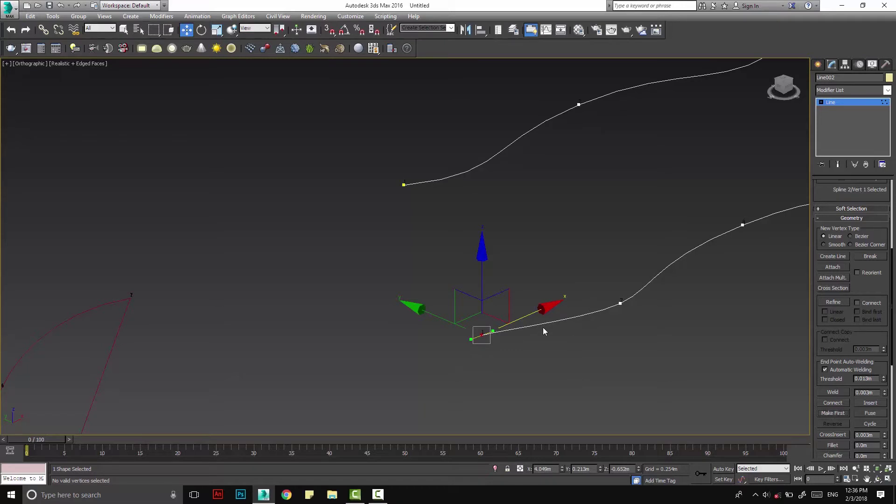
Connect the upper spline to the renumbered lower spline with Cross Section.
{"action": "middle_click_drag", "start_coordinate": [562, 220], "coordinate": [460, 259]}
{"action": "left_click", "coordinate": [834, 288]}
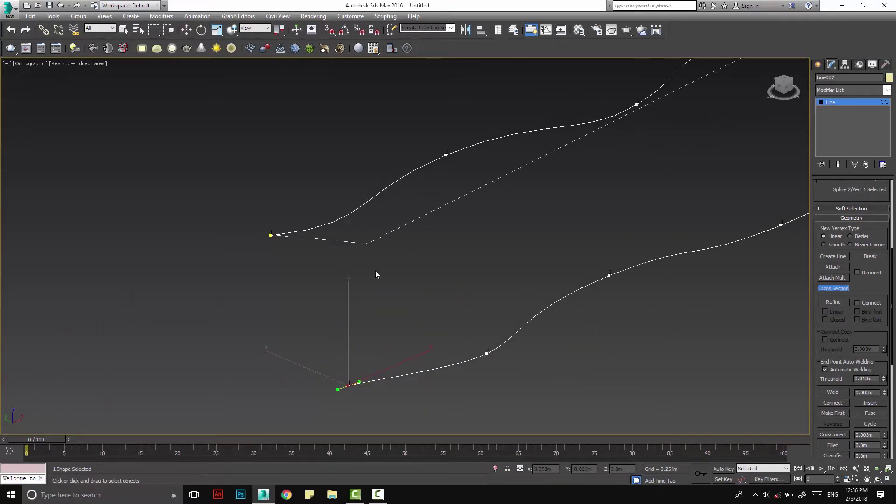
{"action": "left_click", "coordinate": [419, 374]}
{"action": "right_click", "coordinate": [470, 373]}
{"action": "scroll", "coordinate": [467, 361], "scroll_direction": "down", "scroll_amount": 4}
{"action": "middle_click_drag", "start_coordinate": [562, 335], "coordinate": [357, 289]}
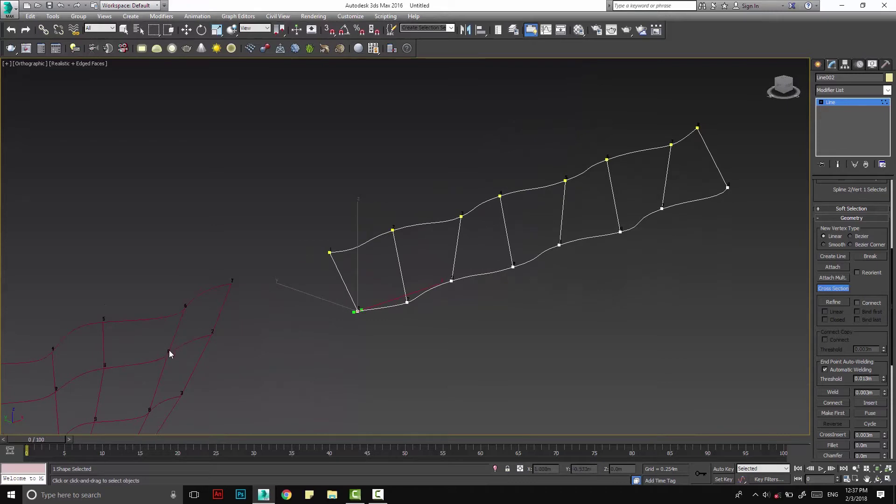
Select both wavy splines and copy the pair straight down below the originals.
{"action": "middle_click_drag", "start_coordinate": [143, 411], "coordinate": [489, 312], "text": "alt"}
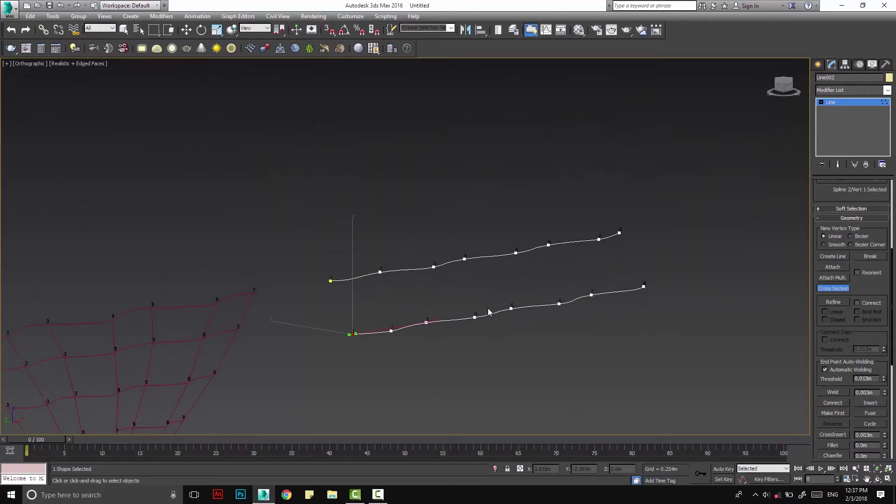
{"action": "key", "text": "3"}
{"action": "left_click", "coordinate": [410, 270]}
{"action": "key", "text": "w"}
{"action": "left_click", "coordinate": [416, 326]}
{"action": "left_click", "coordinate": [493, 255], "text": "ctrl"}
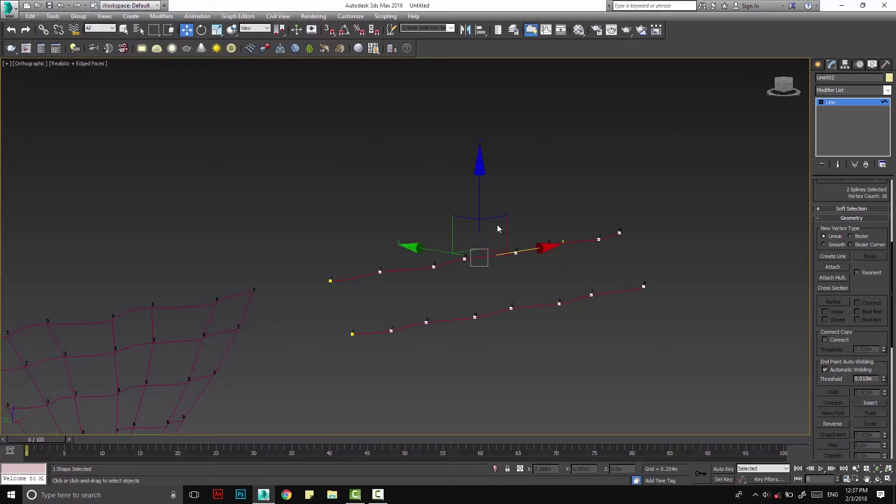
{"action": "left_click_drag", "start_coordinate": [478, 180], "coordinate": [480, 279], "text": "shift"}
{"action": "middle_click_drag", "start_coordinate": [531, 283], "coordinate": [525, 223]}
In the front view, shift the second and fourth splines along X to line up with the other two.
{"action": "key", "text": "f"}
{"action": "left_click", "coordinate": [574, 260]}
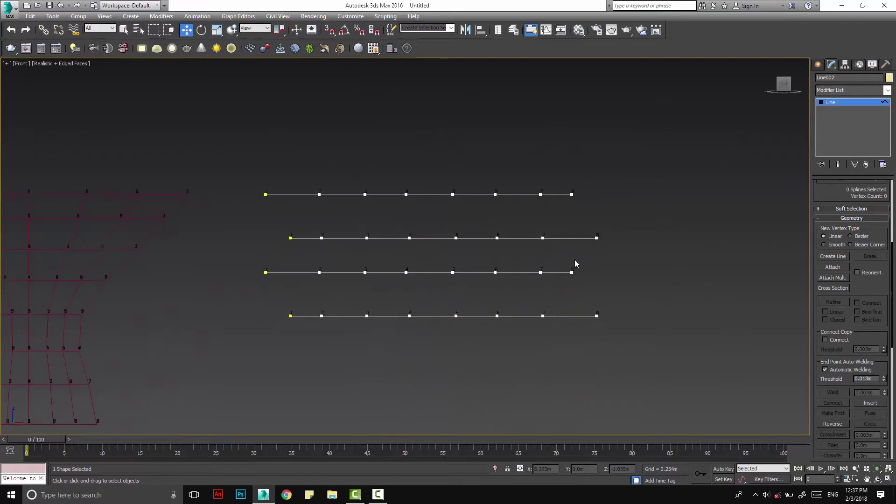
{"action": "left_click", "coordinate": [573, 239]}
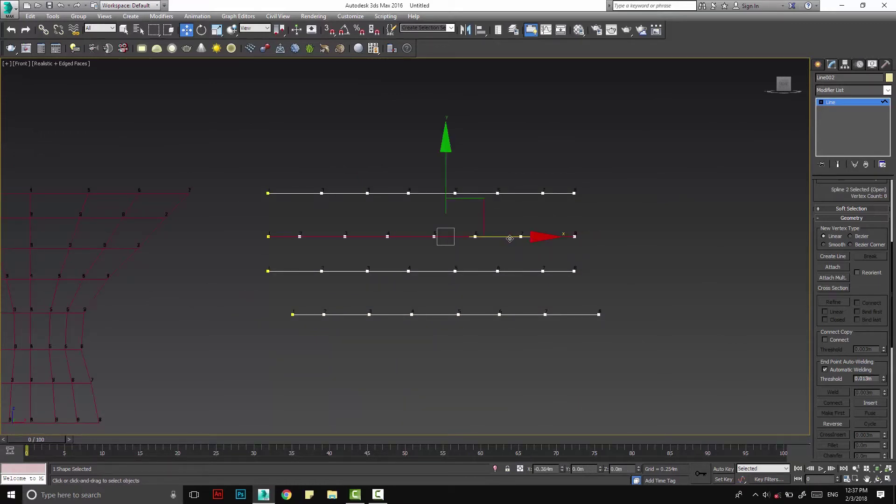
{"action": "left_click_drag", "start_coordinate": [510, 237], "coordinate": [488, 238]}
{"action": "left_click_drag", "start_coordinate": [533, 314], "coordinate": [503, 318]}
{"action": "middle_click_drag", "start_coordinate": [428, 297], "coordinate": [490, 281]}
{"action": "scroll", "coordinate": [451, 278], "scroll_direction": "up", "scroll_amount": 2}
{"action": "left_click_drag", "start_coordinate": [500, 314], "coordinate": [510, 314]}
{"action": "left_click", "coordinate": [492, 252]}
Fine-tune the row spacing, then copy all four splines straight down to extend the stack.
{"action": "left_click_drag", "start_coordinate": [469, 180], "coordinate": [469, 190]}
{"action": "left_click", "coordinate": [468, 314], "text": "ctrl"}
{"action": "left_click_drag", "start_coordinate": [222, 118], "coordinate": [760, 259], "text": "ctrl"}
{"action": "left_click_drag", "start_coordinate": [469, 79], "coordinate": [452, 305], "text": "shift"}
{"action": "scroll", "coordinate": [452, 305], "scroll_direction": "down", "scroll_amount": 2}
{"action": "middle_click_drag", "start_coordinate": [452, 305], "coordinate": [472, 223]}
Scale successive groups of the lower splines to tighten the rows, narrow the middle and flare the bottom.
{"action": "left_click_drag", "start_coordinate": [312, 126], "coordinate": [671, 394]}
{"action": "key", "text": "r"}
{"action": "left_click_drag", "start_coordinate": [513, 131], "coordinate": [513, 151]}
{"action": "left_click_drag", "start_coordinate": [334, 182], "coordinate": [654, 397]}
{"action": "left_click_drag", "start_coordinate": [514, 173], "coordinate": [514, 189]}
{"action": "left_click_drag", "start_coordinate": [357, 214], "coordinate": [648, 335]}
{"action": "left_click_drag", "start_coordinate": [584, 265], "coordinate": [577, 265]}
{"action": "left_click", "coordinate": [589, 265]}
{"action": "left_click_drag", "start_coordinate": [588, 265], "coordinate": [579, 268]}
{"action": "middle_click_drag", "start_coordinate": [633, 425], "coordinate": [655, 353]}
{"action": "left_click_drag", "start_coordinate": [382, 302], "coordinate": [665, 327]}
{"action": "left_click_drag", "start_coordinate": [606, 315], "coordinate": [621, 314]}
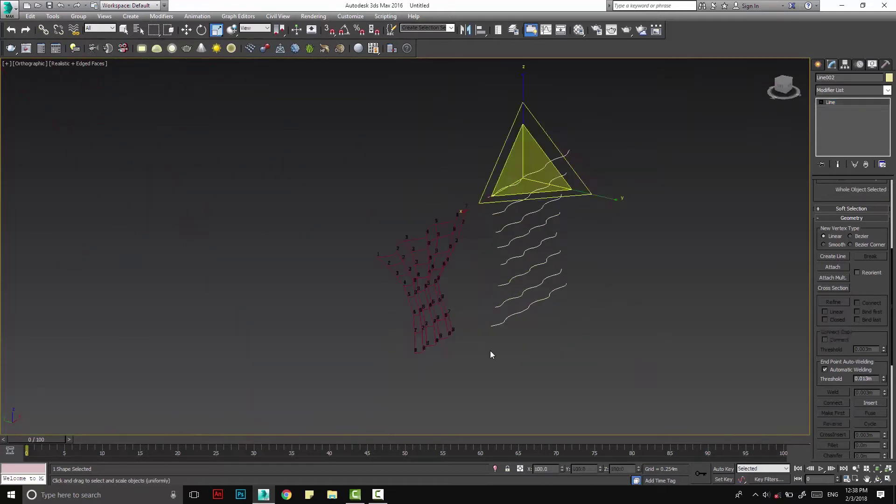
Select the first curtain object and hide it.
{"action": "left_click_drag", "start_coordinate": [490, 374], "coordinate": [268, 140]}
{"action": "right_click", "coordinate": [423, 250]}
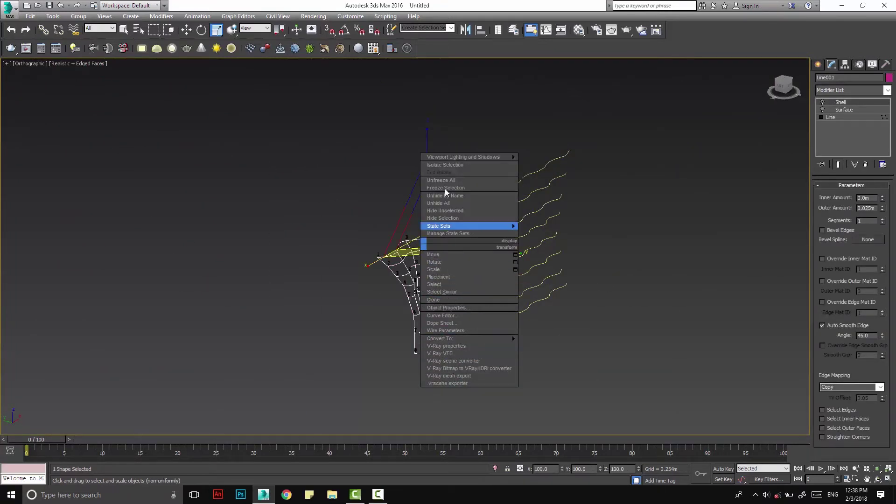
{"action": "left_click", "coordinate": [446, 218]}
{"action": "scroll", "coordinate": [481, 225], "scroll_direction": "up", "scroll_amount": 4}
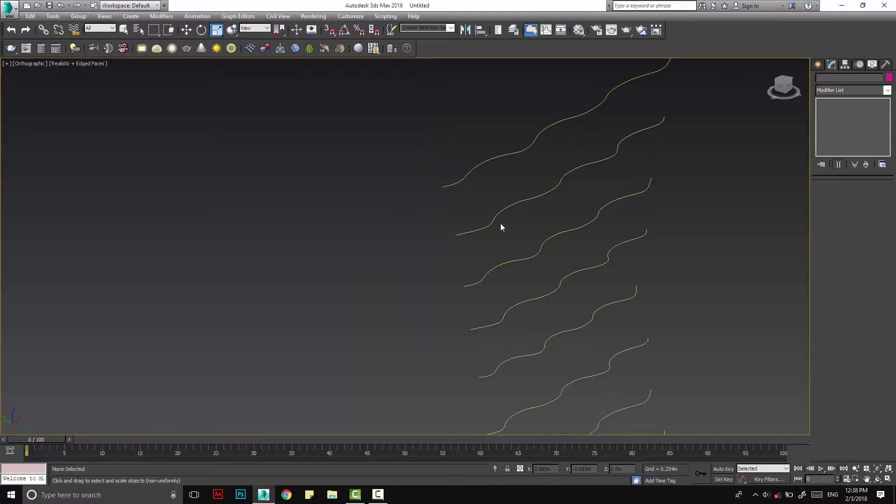
In the side view, shift several of the new splines one by one to vary the curtain's depth.
{"action": "left_click", "coordinate": [497, 221]}
{"action": "key", "text": "f"}
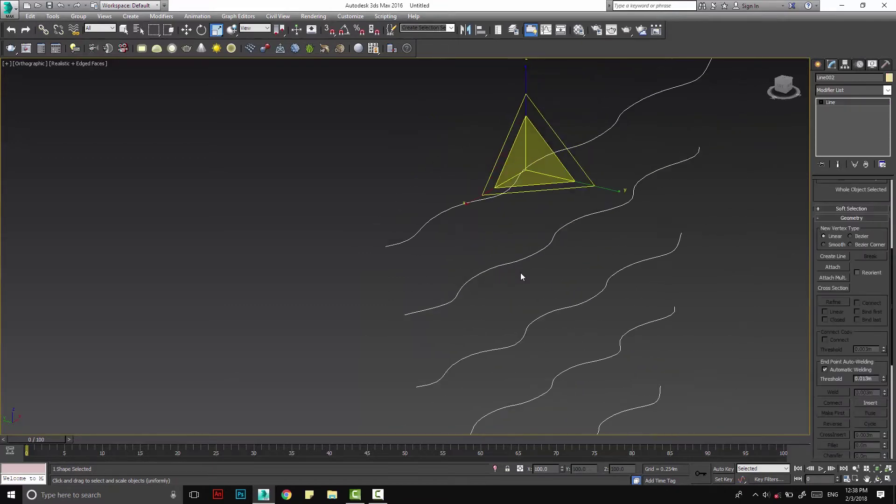
{"action": "scroll", "coordinate": [544, 272], "scroll_direction": "down", "scroll_amount": 4}
{"action": "key", "text": "l"}
{"action": "key", "text": "1"}
{"action": "scroll", "coordinate": [519, 241], "scroll_direction": "up", "scroll_amount": 4}
{"action": "key", "text": "w"}
{"action": "left_click_drag", "start_coordinate": [497, 202], "coordinate": [511, 201]}
{"action": "middle_click_drag", "start_coordinate": [511, 201], "coordinate": [531, 138]}
{"action": "middle_click_drag", "start_coordinate": [483, 238], "coordinate": [507, 156]}
{"action": "left_click_drag", "start_coordinate": [557, 236], "coordinate": [572, 244]}
{"action": "middle_click_drag", "start_coordinate": [572, 245], "coordinate": [573, 172]}
{"action": "left_click_drag", "start_coordinate": [584, 296], "coordinate": [605, 299]}
{"action": "left_click_drag", "start_coordinate": [577, 350], "coordinate": [600, 359]}
{"action": "mouse_move", "coordinate": [600, 358]}
{"action": "middle_mouse_down", "text": "alt"}
{"action": "mouse_move", "coordinate": [552, 276]}
{"action": "mouse_move", "coordinate": [416, 255]}
{"action": "mouse_move", "coordinate": [439, 163]}
{"action": "mouse_move", "coordinate": [497, 294]}
{"action": "mouse_move", "coordinate": [560, 241]}
{"action": "middle_mouse_up", "text": "alt"}
Connect all eight splines from top to bottom with Cross Section and return to the whole object.
{"action": "left_click", "coordinate": [677, 246]}
{"action": "middle_click_drag", "start_coordinate": [677, 247], "coordinate": [670, 322]}
{"action": "left_click", "coordinate": [525, 230]}
{"action": "left_click", "coordinate": [526, 281]}
{"action": "left_click", "coordinate": [529, 319]}
{"action": "middle_click_drag", "start_coordinate": [529, 341], "coordinate": [515, 230]}
{"action": "left_click", "coordinate": [517, 316]}
{"action": "left_click", "coordinate": [516, 273]}
{"action": "left_click", "coordinate": [513, 328]}
{"action": "left_click", "coordinate": [511, 374]}
{"action": "middle_click_drag", "start_coordinate": [526, 256], "coordinate": [526, 347]}
{"action": "middle_click_drag", "start_coordinate": [526, 348], "coordinate": [489, 336], "text": "alt"}
{"action": "left_click", "coordinate": [857, 105]}
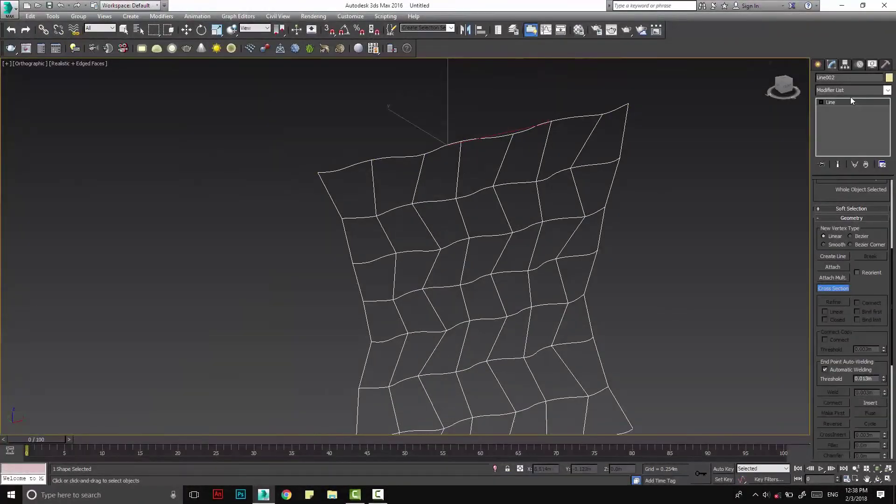
Apply the Surface modifier to the spline cage.
{"action": "left_click", "coordinate": [858, 90]}
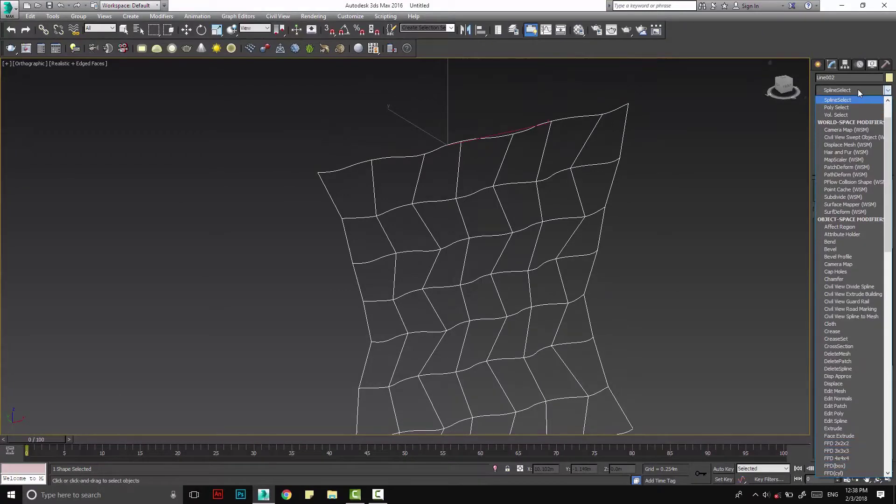
{"action": "scroll", "coordinate": [858, 92], "scroll_direction": "down", "scroll_amount": 5}
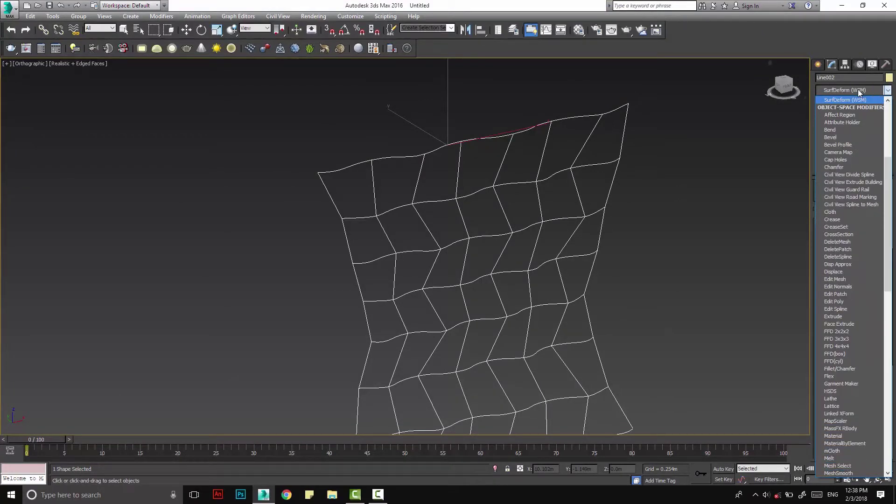
{"action": "left_click", "coordinate": [836, 286]}
{"action": "key", "text": "w"}
{"action": "middle_click_drag", "start_coordinate": [556, 200], "coordinate": [425, 208], "text": "alt"}
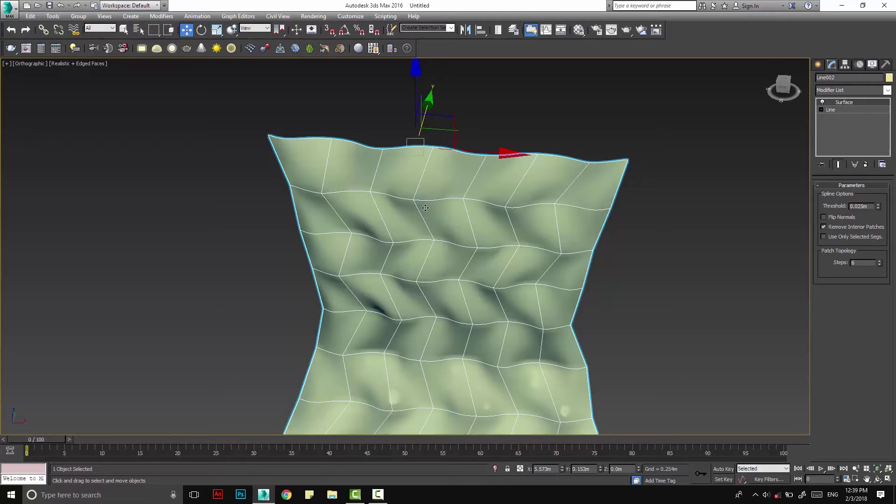
Inspect the folds and edges of the surfaced curtain from several angles.
{"action": "middle_click_drag", "start_coordinate": [431, 209], "coordinate": [524, 239], "text": "alt"}
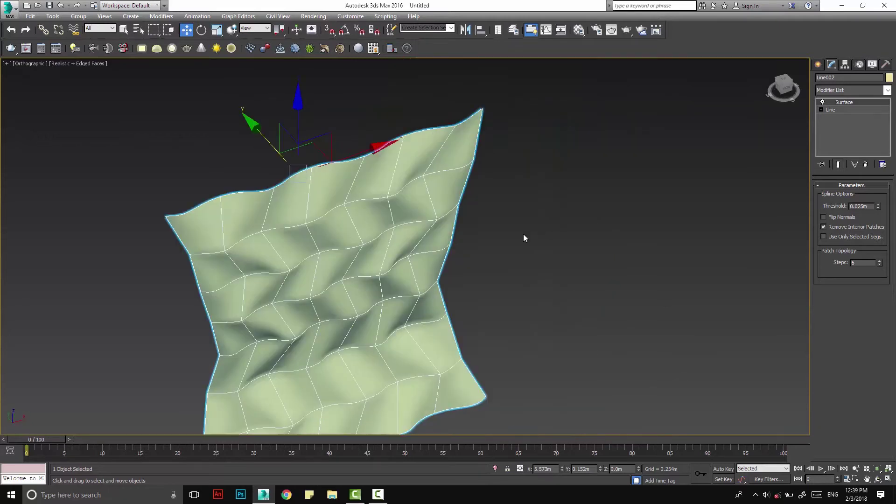
{"action": "left_click", "coordinate": [537, 218]}
{"action": "middle_click_drag", "start_coordinate": [430, 252], "coordinate": [455, 314]}
{"action": "scroll", "coordinate": [454, 293], "scroll_direction": "down", "scroll_amount": 2}
{"action": "middle_click_drag", "start_coordinate": [466, 273], "coordinate": [500, 159]}
{"action": "middle_click_drag", "start_coordinate": [500, 159], "coordinate": [492, 268], "text": "alt"}
{"action": "middle_click_drag", "start_coordinate": [496, 326], "coordinate": [458, 271]}
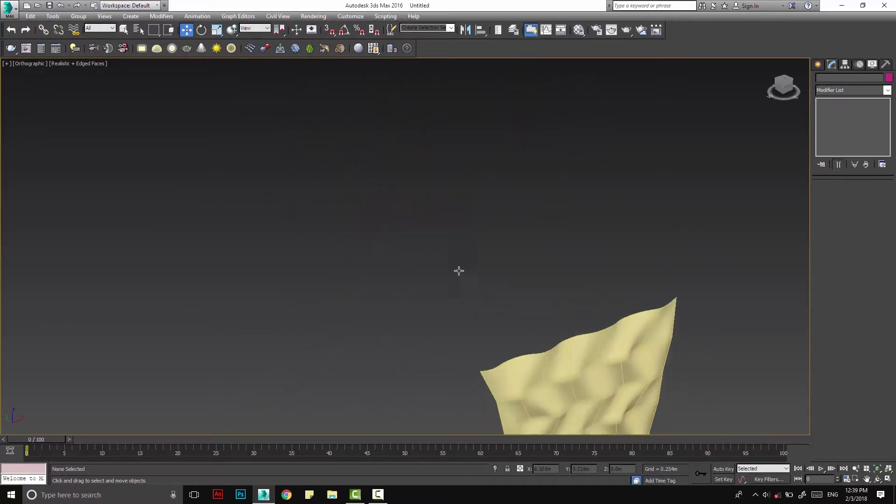
{"action": "key", "text": "z"}
{"action": "scroll", "coordinate": [423, 260], "scroll_direction": "up", "scroll_amount": 2}
{"action": "left_click", "coordinate": [423, 260]}
{"action": "middle_click_drag", "start_coordinate": [509, 254], "coordinate": [467, 234], "text": "alt"}
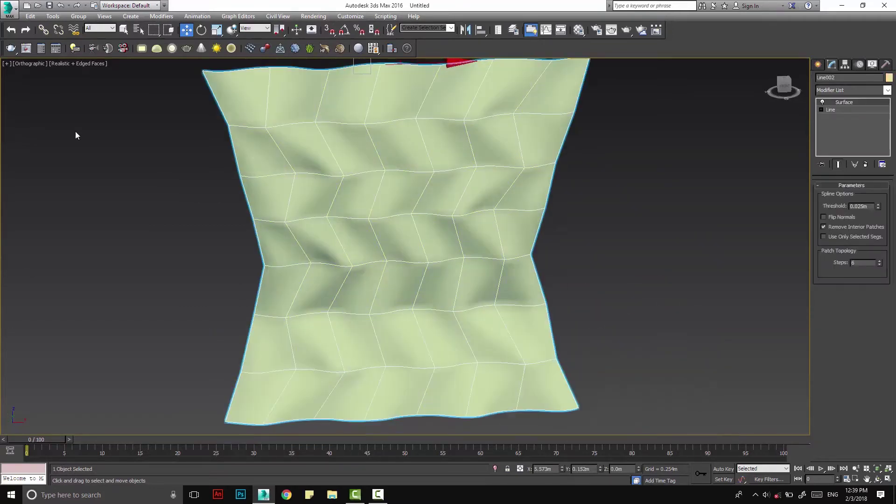
Switch the viewport shading to Shaded and show the curtain in a perspective view.
{"action": "left_click", "coordinate": [75, 131]}
{"action": "left_click", "coordinate": [96, 64]}
{"action": "left_click", "coordinate": [122, 84]}
{"action": "middle_click_drag", "start_coordinate": [211, 115], "coordinate": [365, 189], "text": "alt"}
{"action": "scroll", "coordinate": [365, 189], "scroll_direction": "down", "scroll_amount": 3}
{"action": "left_click", "coordinate": [365, 188]}
{"action": "key", "text": "p"}
{"action": "scroll", "coordinate": [410, 259], "scroll_direction": "up", "scroll_amount": 2}
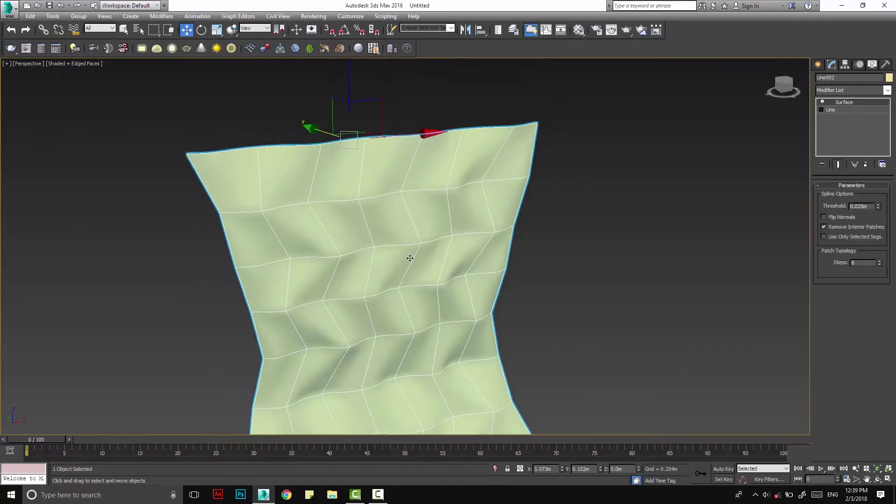
Hide the second curtain and choose the Splines shape category for drawing in the top view.
{"action": "right_click", "coordinate": [377, 220]}
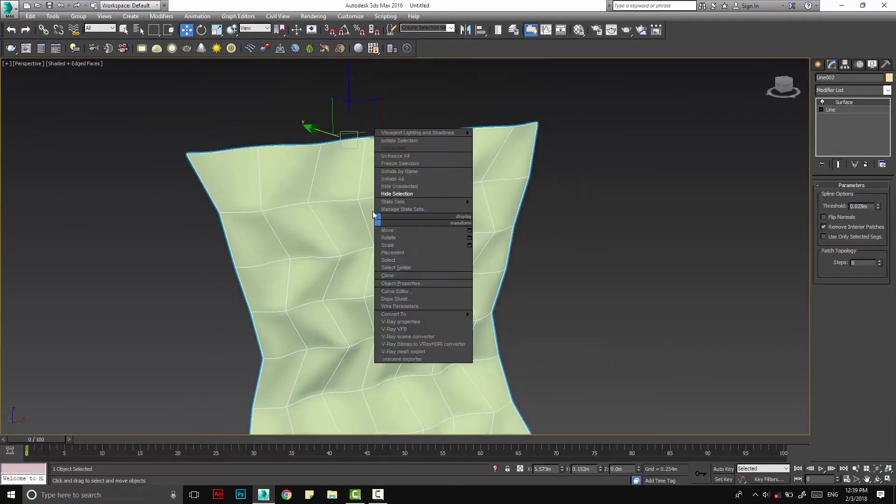
{"action": "left_click", "coordinate": [424, 194]}
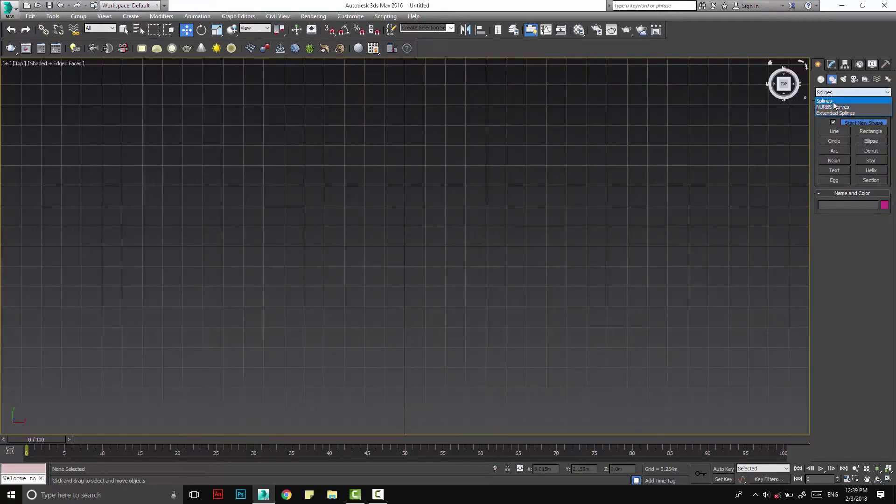
{"action": "left_click", "coordinate": [833, 102]}
Draw a circle, then turn off Start New Shape and add an ellipse overlapping its side.
{"action": "left_click", "coordinate": [835, 141]}
{"action": "left_click_drag", "start_coordinate": [384, 200], "coordinate": [455, 291]}
{"action": "middle_click_drag", "start_coordinate": [455, 291], "coordinate": [431, 363]}
{"action": "left_click", "coordinate": [834, 122]}
{"action": "left_click", "coordinate": [870, 141]}
{"action": "left_click_drag", "start_coordinate": [510, 273], "coordinate": [555, 372]}
Add a rectangle overlapping the circle and ellipse, and a large star overlapping them, to the same shape.
{"action": "left_click", "coordinate": [871, 132]}
{"action": "left_click_drag", "start_coordinate": [367, 127], "coordinate": [604, 257]}
{"action": "left_click", "coordinate": [834, 151]}
{"action": "left_click", "coordinate": [871, 160]}
{"action": "left_click_drag", "start_coordinate": [238, 115], "coordinate": [428, 236]}
{"action": "left_click", "coordinate": [397, 199]}
Enter the Spline level of the combined shape and bring up its Boolean operation options.
{"action": "left_click", "coordinate": [832, 64]}
{"action": "left_click", "coordinate": [822, 102]}
{"action": "left_click", "coordinate": [838, 124]}
{"action": "scroll", "coordinate": [859, 361], "scroll_direction": "down", "scroll_amount": 4}
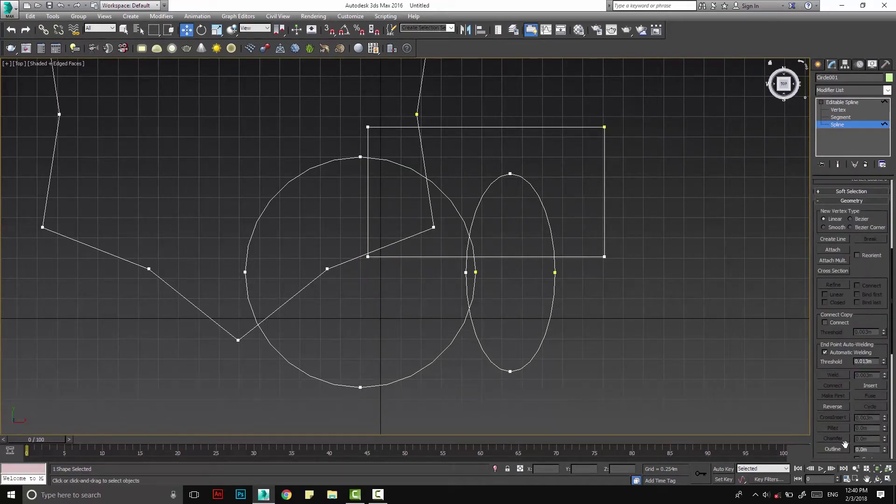
{"action": "scroll", "coordinate": [827, 389], "scroll_direction": "down", "scroll_amount": 3}
{"action": "scroll", "coordinate": [827, 389], "scroll_direction": "up", "scroll_amount": 1}
{"action": "left_click", "coordinate": [839, 413]}
{"action": "middle_click_drag", "start_coordinate": [584, 286], "coordinate": [643, 335]}
{"action": "scroll", "coordinate": [643, 335], "scroll_direction": "up", "scroll_amount": 5}
{"action": "middle_click_drag", "start_coordinate": [618, 296], "coordinate": [665, 369]}
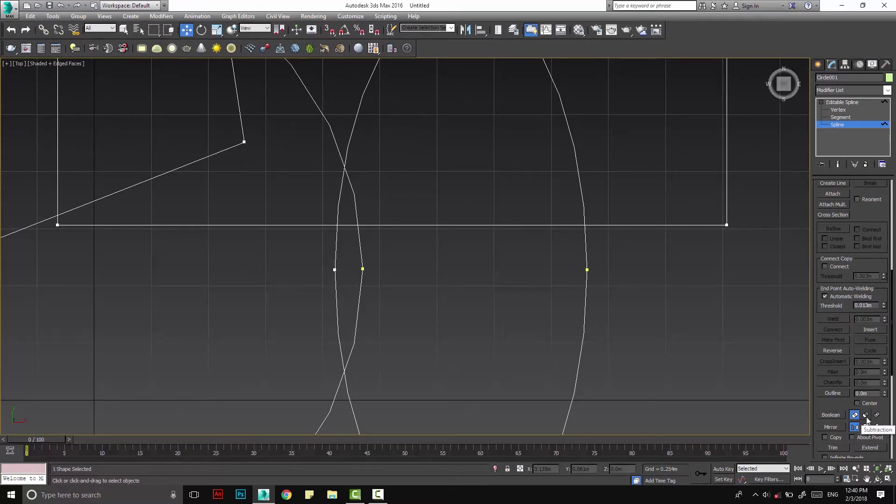
Select the rectangle spline and merge it with the overlapping ellipse using Boolean Union.
{"action": "middle_click_drag", "start_coordinate": [572, 262], "coordinate": [649, 307]}
{"action": "scroll", "coordinate": [614, 307], "scroll_direction": "down", "scroll_amount": 4}
{"action": "left_click", "coordinate": [670, 332]}
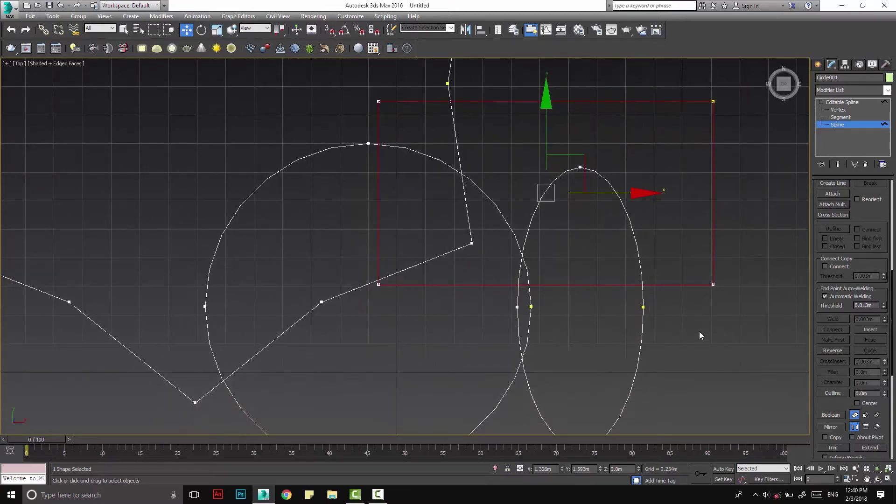
{"action": "left_click", "coordinate": [831, 415]}
{"action": "left_click", "coordinate": [645, 292]}
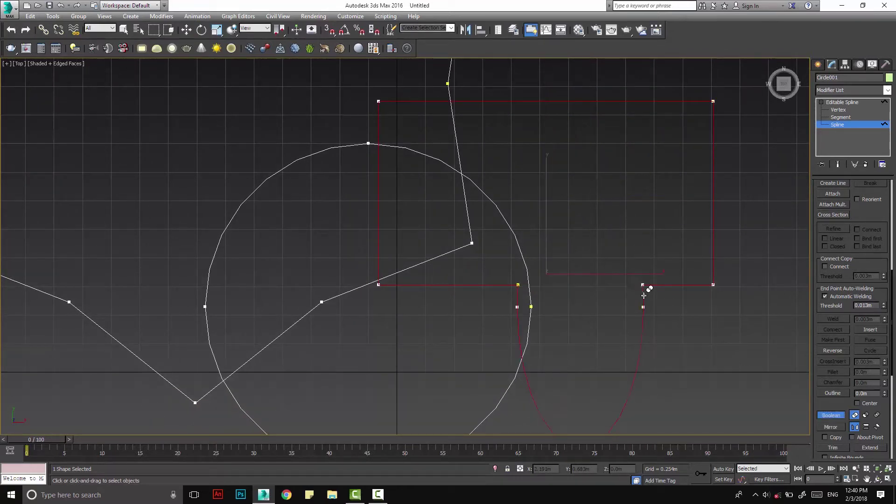
Leave Boolean mode and examine the merged outline of the rectangle and ellipse.
{"action": "middle_click_drag", "start_coordinate": [685, 324], "coordinate": [551, 286]}
{"action": "key", "text": "w"}
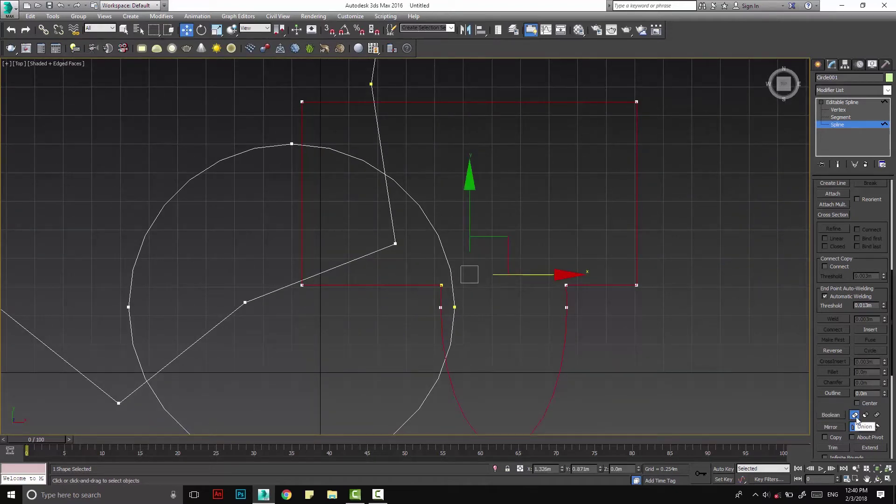
{"action": "scroll", "coordinate": [629, 325], "scroll_direction": "down", "scroll_amount": 2}
{"action": "middle_click_drag", "start_coordinate": [552, 304], "coordinate": [676, 310]}
{"action": "scroll", "coordinate": [146, 258], "scroll_direction": "down", "scroll_amount": 4}
{"action": "scroll", "coordinate": [307, 282], "scroll_direction": "up", "scroll_amount": 6}
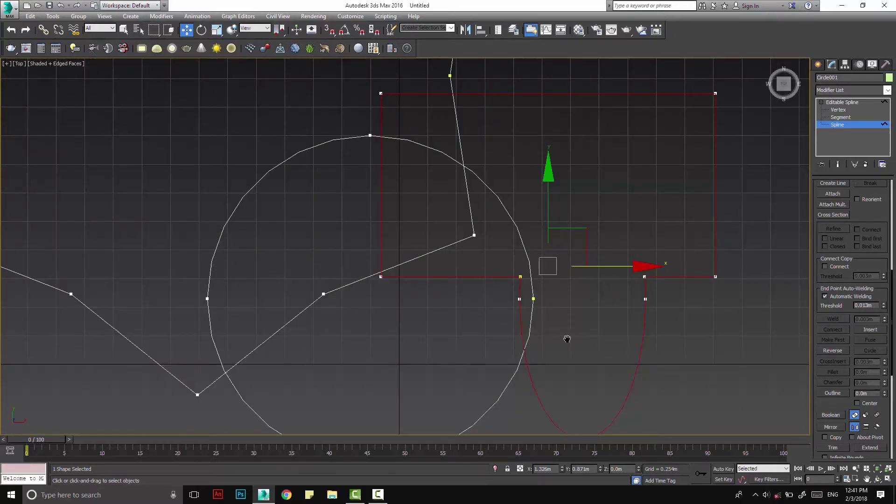
{"action": "middle_click_drag", "start_coordinate": [580, 332], "coordinate": [517, 354]}
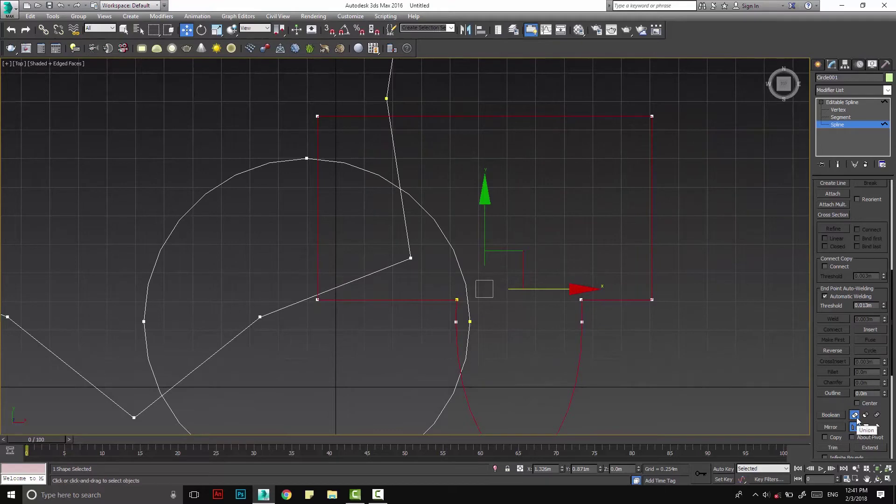
Hide the grid in the Top viewport.
{"action": "middle_click_drag", "start_coordinate": [374, 241], "coordinate": [473, 266]}
{"action": "scroll", "coordinate": [477, 205], "scroll_direction": "down", "scroll_amount": 3}
{"action": "scroll", "coordinate": [462, 224], "scroll_direction": "up", "scroll_amount": 1}
{"action": "key", "text": "g"}
{"action": "middle_click_drag", "start_coordinate": [551, 283], "coordinate": [548, 331]}
{"action": "scroll", "coordinate": [582, 326], "scroll_direction": "up", "scroll_amount": 2}
{"action": "scroll", "coordinate": [585, 327], "scroll_direction": "down", "scroll_amount": 1}
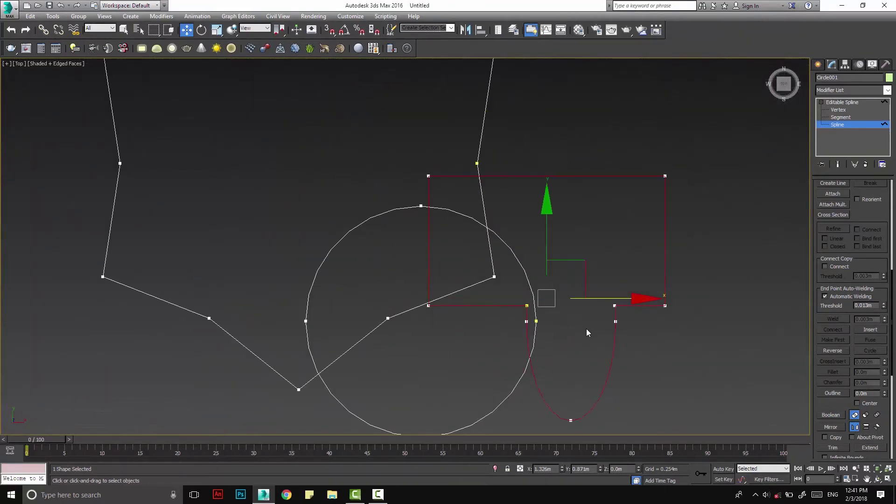
Cut the overlapping circle out of the merged rectangle-and-ellipse spline with Boolean Subtraction.
{"action": "left_click", "coordinate": [867, 416]}
{"action": "middle_click_drag", "start_coordinate": [575, 290], "coordinate": [599, 362]}
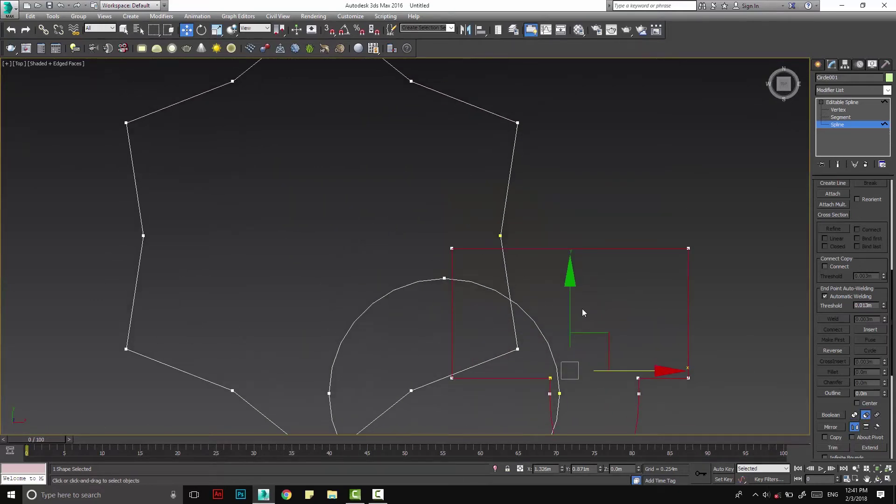
{"action": "scroll", "coordinate": [582, 310], "scroll_direction": "down", "scroll_amount": 1}
{"action": "middle_click_drag", "start_coordinate": [582, 309], "coordinate": [634, 223]}
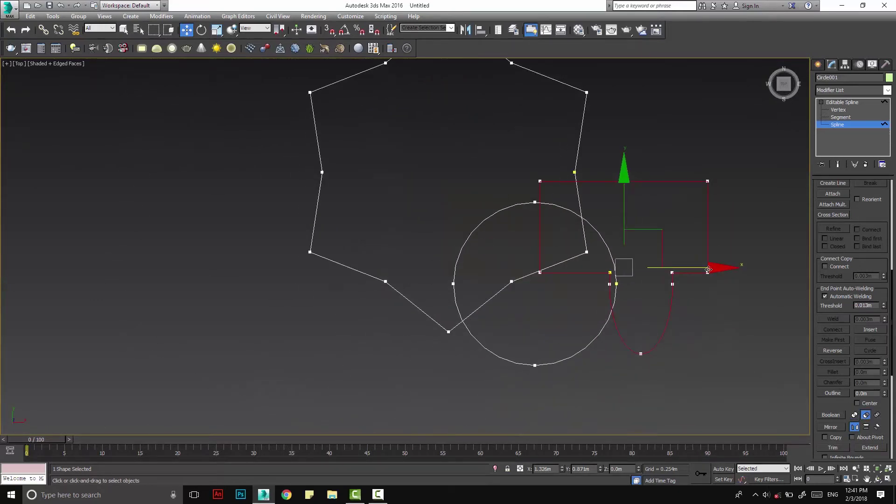
{"action": "left_click", "coordinate": [831, 415]}
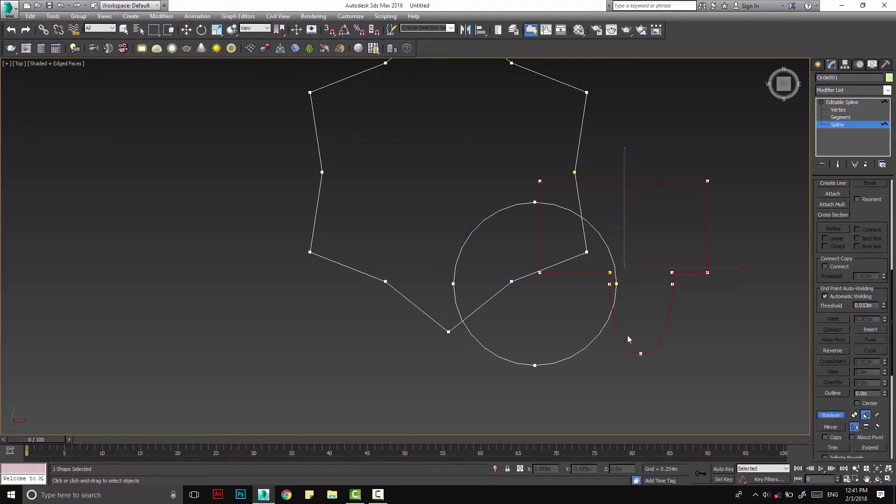
{"action": "scroll", "coordinate": [611, 338], "scroll_direction": "up", "scroll_amount": 4}
{"action": "left_click", "coordinate": [593, 342]}
{"action": "middle_click_drag", "start_coordinate": [610, 253], "coordinate": [514, 353]}
{"action": "key", "text": "w"}
{"action": "mouse_move", "coordinate": [602, 317]}
{"action": "left_mouse_down"}
{"action": "mouse_move", "coordinate": [550, 324]}
{"action": "mouse_move", "coordinate": [606, 332]}
{"action": "left_mouse_up"}
{"action": "right_click", "coordinate": [606, 333]}
{"action": "scroll", "coordinate": [606, 332], "scroll_direction": "down", "scroll_amount": 2}
{"action": "middle_click_drag", "start_coordinate": [476, 266], "coordinate": [517, 310]}
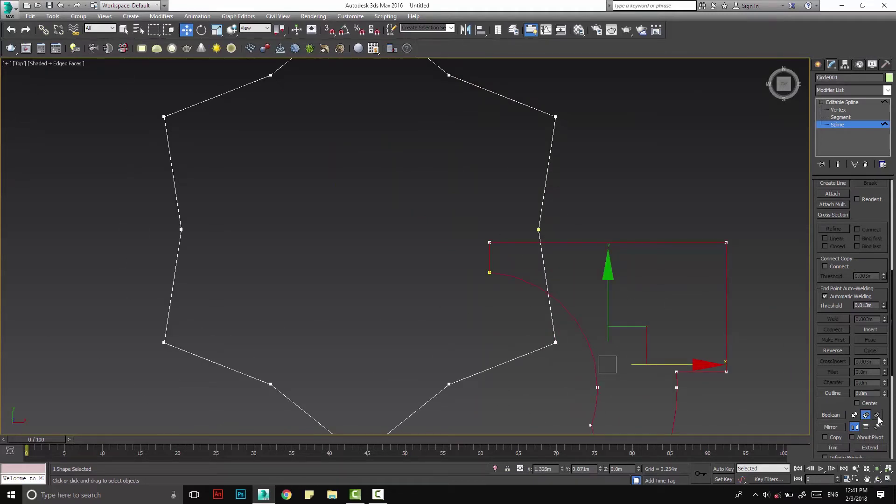
Draw a separate circle of about 1.5 m radius beside the star and a rectangle overlapping the circle's side.
{"action": "left_click", "coordinate": [819, 64]}
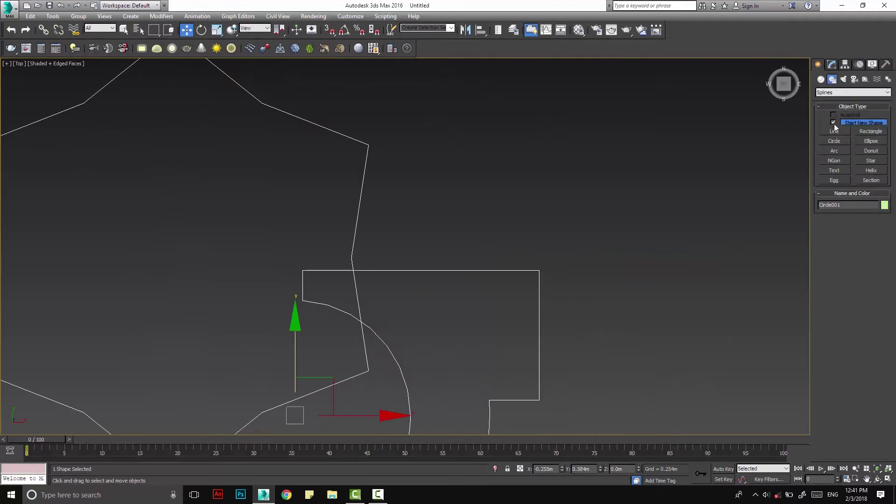
{"action": "left_click", "coordinate": [836, 141]}
{"action": "left_click_drag", "start_coordinate": [539, 171], "coordinate": [651, 225]}
{"action": "middle_click_drag", "start_coordinate": [651, 224], "coordinate": [626, 252]}
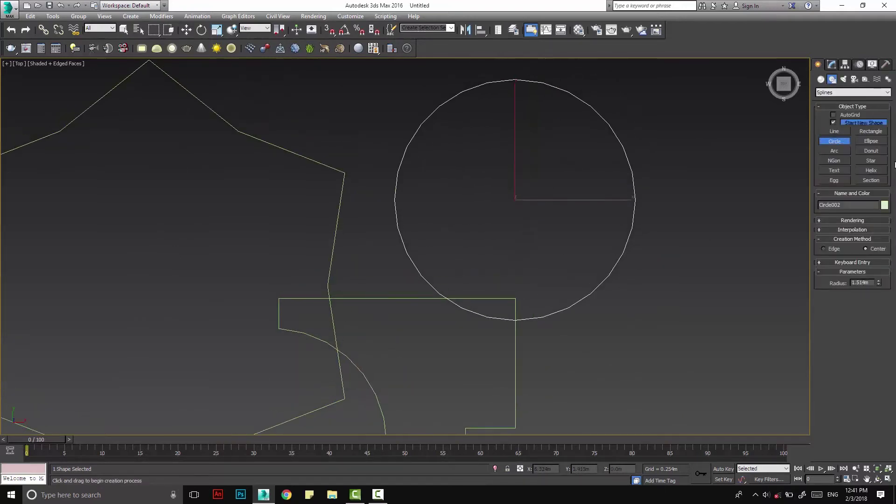
{"action": "left_click", "coordinate": [876, 133]}
{"action": "middle_click_drag", "start_coordinate": [729, 200], "coordinate": [670, 242]}
{"action": "mouse_move", "coordinate": [663, 145]}
{"action": "left_mouse_down"}
{"action": "mouse_move", "coordinate": [496, 382]}
{"action": "mouse_move", "coordinate": [487, 380]}
{"action": "left_mouse_up"}
Convert the new rectangle to an Editable Spline and set its spline Boolean mode to Intersection.
{"action": "right_click", "coordinate": [640, 167]}
{"action": "mouse_move", "coordinate": [688, 262]}
{"action": "left_click", "coordinate": [809, 262]}
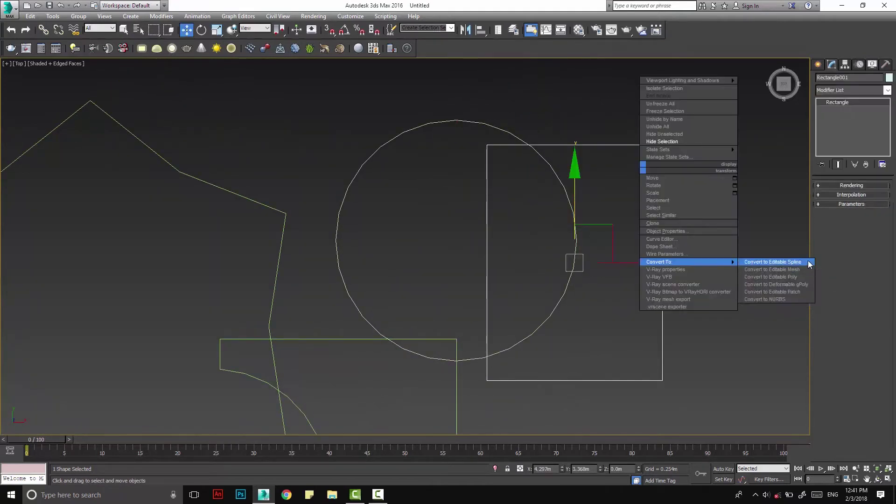
{"action": "left_click", "coordinate": [807, 262]}
{"action": "key", "text": "3"}
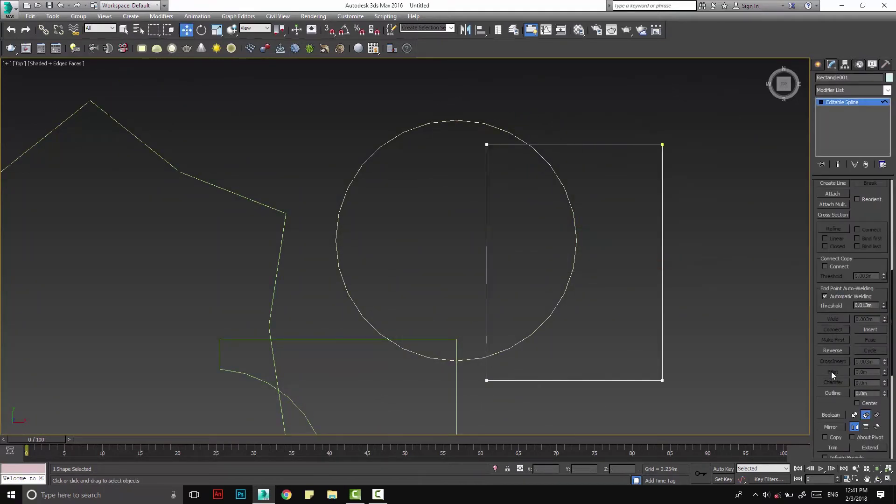
{"action": "left_click", "coordinate": [878, 415]}
{"action": "left_click", "coordinate": [831, 415]}
{"action": "key", "text": "3"}
Attach the new circle to the rectangle's Editable Spline.
{"action": "scroll", "coordinate": [612, 133], "scroll_direction": "down", "scroll_amount": 2}
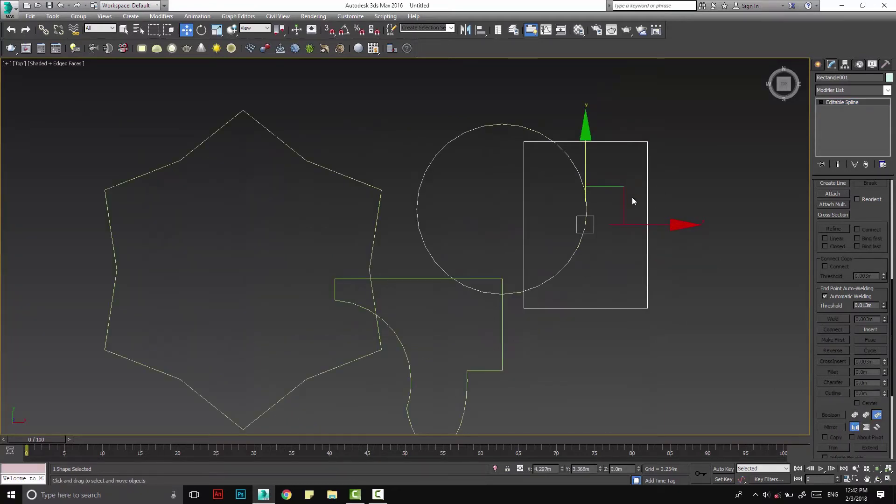
{"action": "right_click", "coordinate": [624, 197]}
{"action": "left_click", "coordinate": [590, 214]}
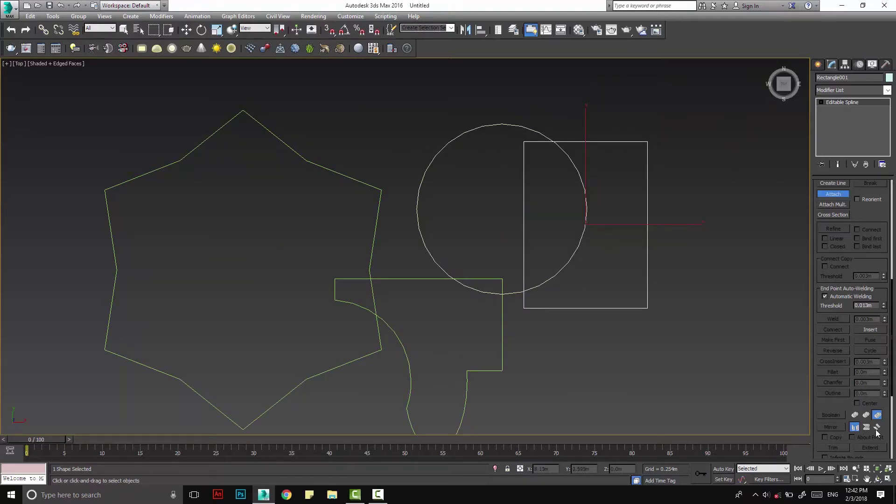
Select the circle spline and intersect it with the rectangle using Boolean Intersection.
{"action": "key", "text": "3"}
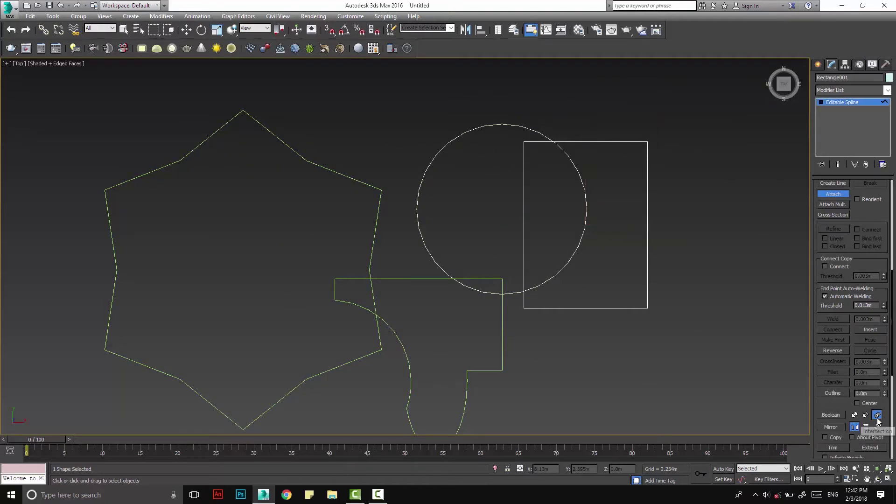
{"action": "left_click", "coordinate": [821, 102]}
{"action": "left_click", "coordinate": [821, 102]}
{"action": "key", "text": "2"}
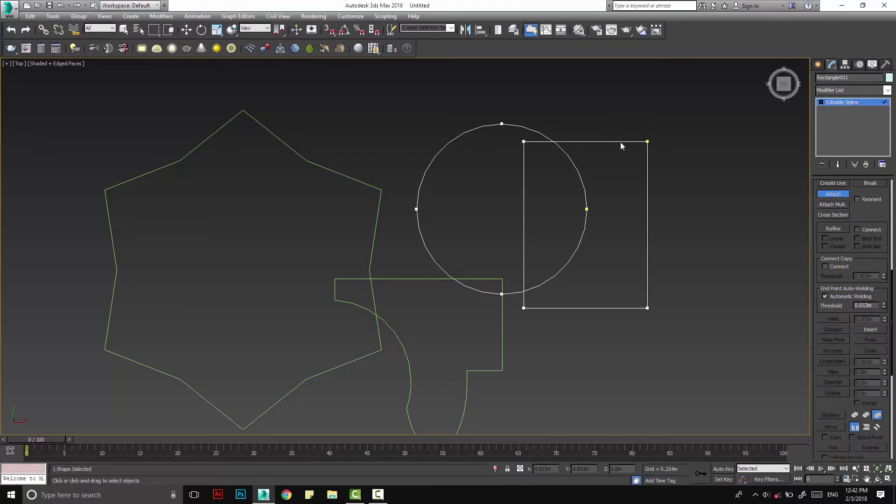
{"action": "key", "text": "3"}
{"action": "left_click", "coordinate": [544, 139]}
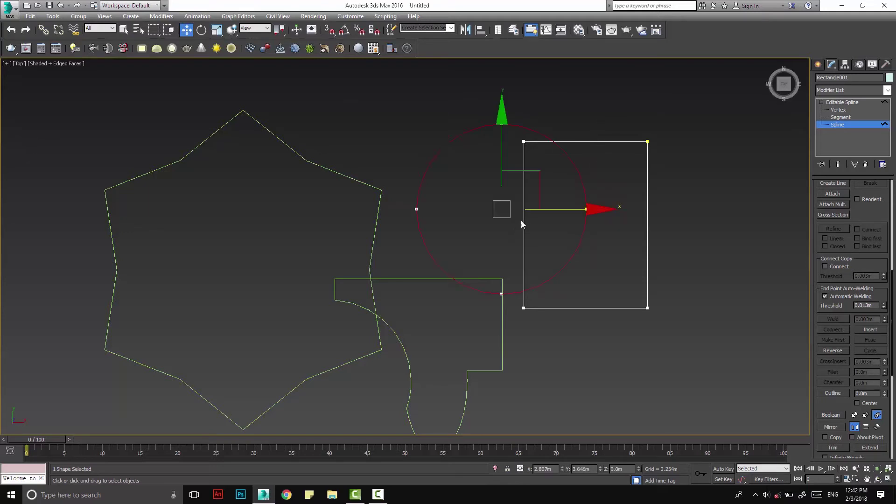
{"action": "left_click", "coordinate": [836, 416]}
{"action": "left_click", "coordinate": [629, 141]}
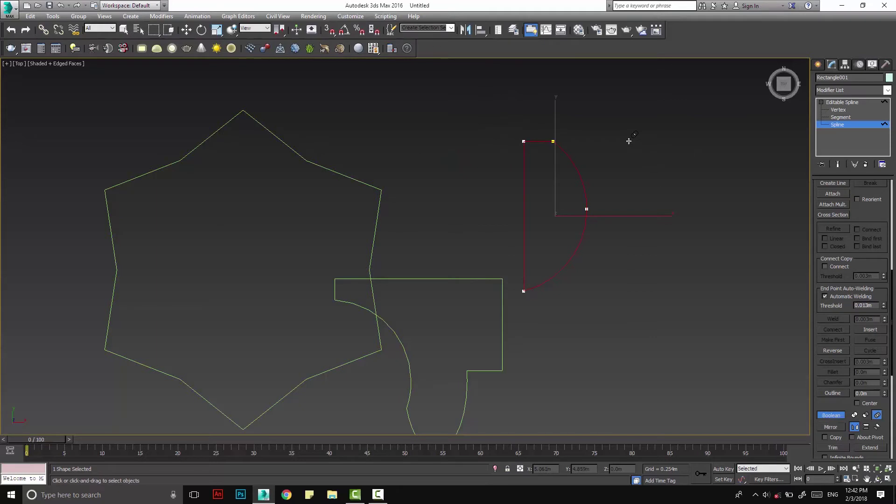
{"action": "key", "text": "w"}
{"action": "left_click_drag", "start_coordinate": [615, 215], "coordinate": [661, 216]}
{"action": "middle_click_drag", "start_coordinate": [662, 219], "coordinate": [707, 197]}
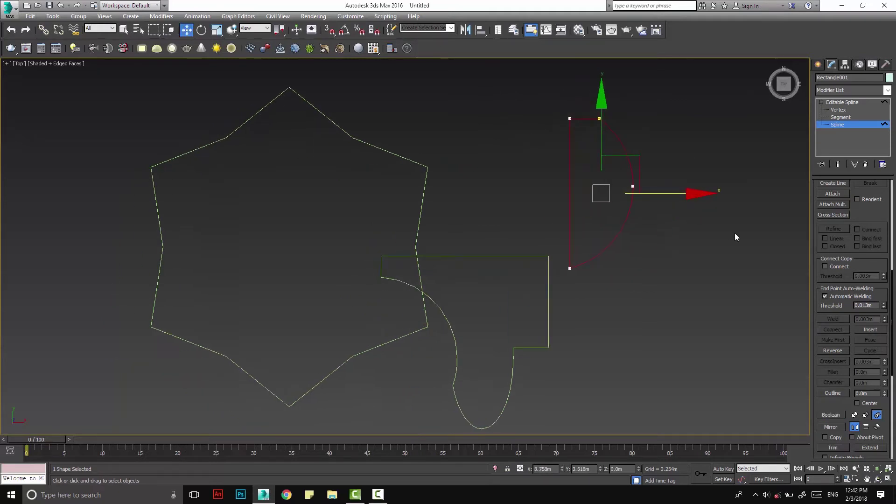
{"action": "middle_click_drag", "start_coordinate": [694, 232], "coordinate": [678, 291]}
Mirror the D-shaped spline horizontally and place a vertically mirrored copy of it beside it, toward the star.
{"action": "scroll", "coordinate": [860, 413], "scroll_direction": "down", "scroll_amount": 2}
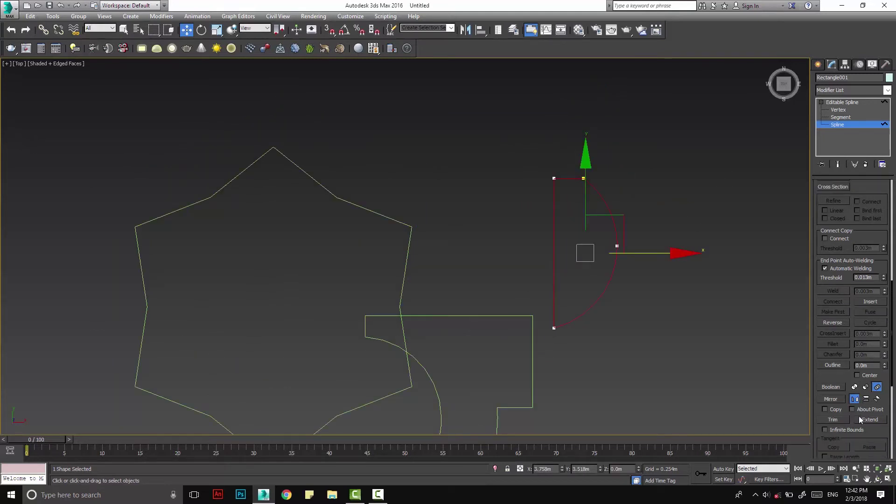
{"action": "left_click", "coordinate": [820, 398]}
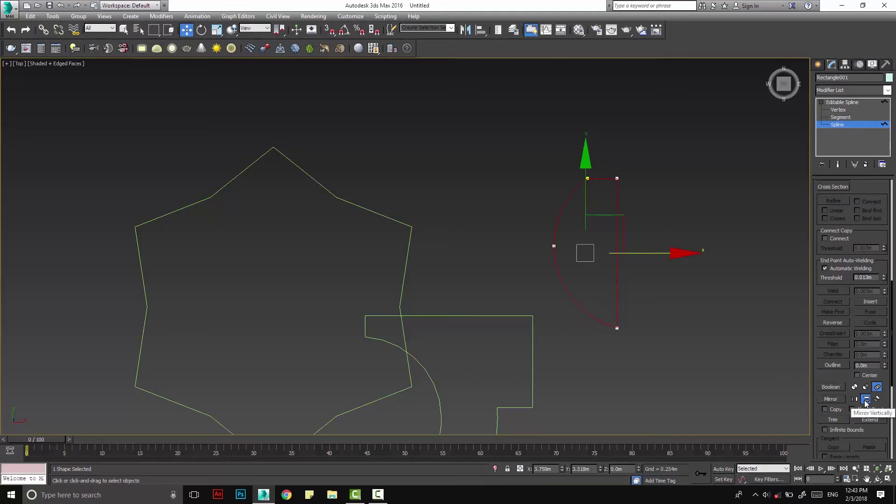
{"action": "left_click", "coordinate": [838, 410]}
{"action": "left_click", "coordinate": [831, 399]}
{"action": "left_click_drag", "start_coordinate": [643, 256], "coordinate": [567, 248]}
Select both D-shaped splines, make horizontally mirrored copies and move the copies away from the star along X.
{"action": "left_click", "coordinate": [555, 262], "text": "ctrl"}
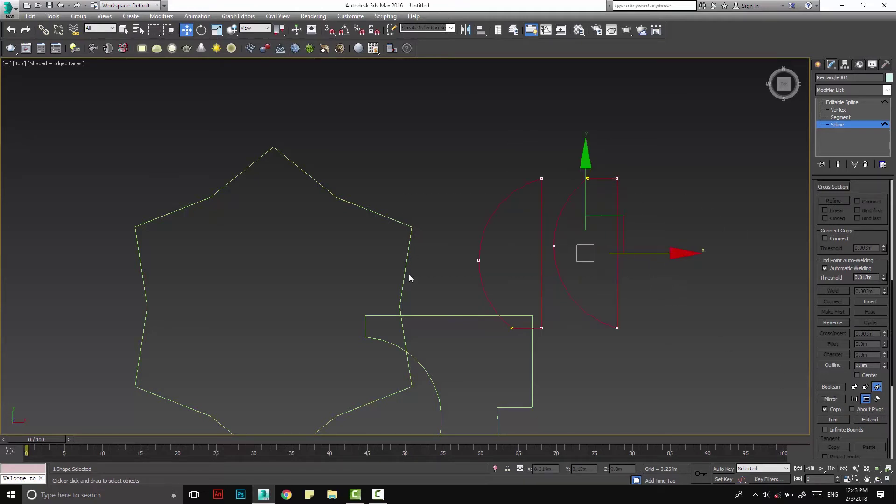
{"action": "left_click", "coordinate": [854, 399]}
{"action": "left_click", "coordinate": [835, 402]}
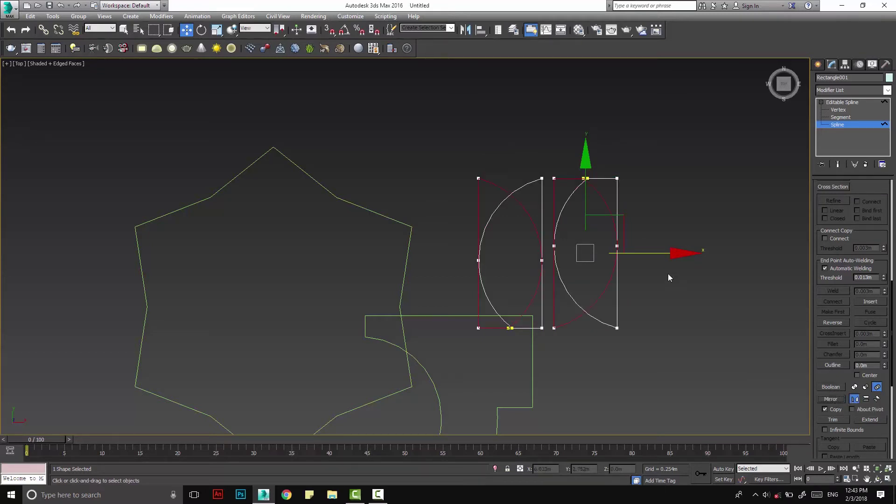
{"action": "left_click_drag", "start_coordinate": [641, 253], "coordinate": [781, 252]}
{"action": "middle_click_drag", "start_coordinate": [672, 328], "coordinate": [539, 253]}
{"action": "left_click", "coordinate": [569, 324]}
{"action": "scroll", "coordinate": [568, 324], "scroll_direction": "down", "scroll_amount": 3}
{"action": "middle_click_drag", "start_coordinate": [579, 324], "coordinate": [621, 339]}
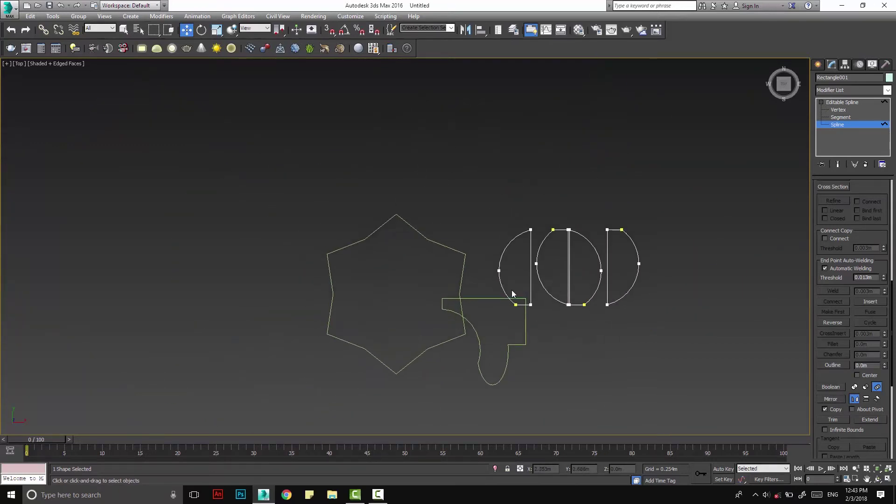
{"action": "scroll", "coordinate": [514, 294], "scroll_direction": "up", "scroll_amount": 2}
{"action": "scroll", "coordinate": [516, 348], "scroll_direction": "up", "scroll_amount": 5}
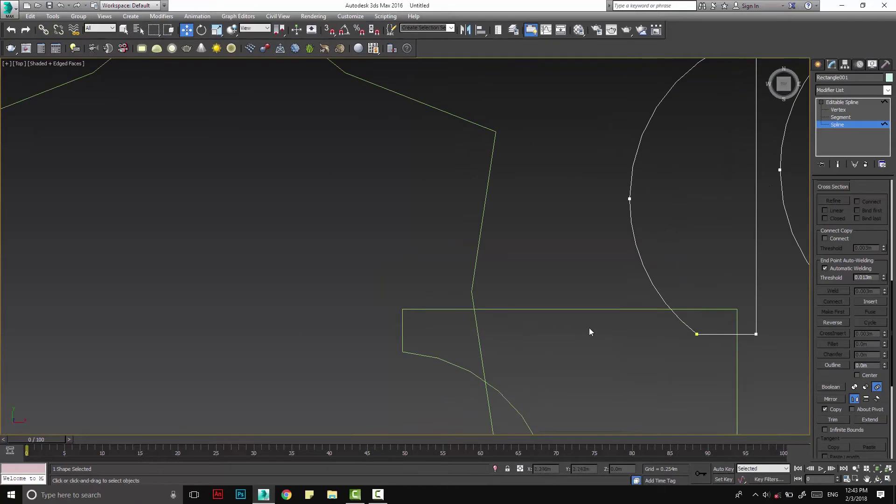
{"action": "middle_click_drag", "start_coordinate": [706, 323], "coordinate": [670, 314]}
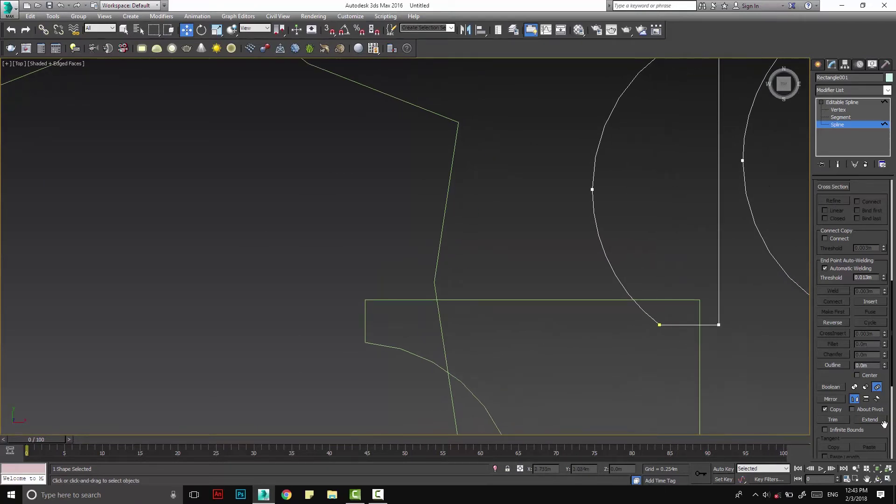
{"action": "left_click", "coordinate": [847, 103]}
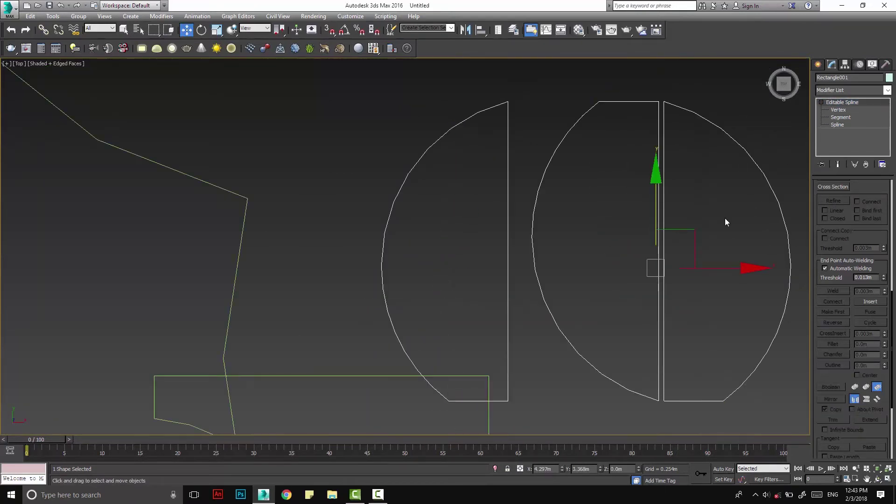
{"action": "middle_click_drag", "start_coordinate": [726, 222], "coordinate": [610, 228]}
{"action": "left_click_drag", "start_coordinate": [607, 277], "coordinate": [669, 279]}
{"action": "key", "text": "ctrl+z"}
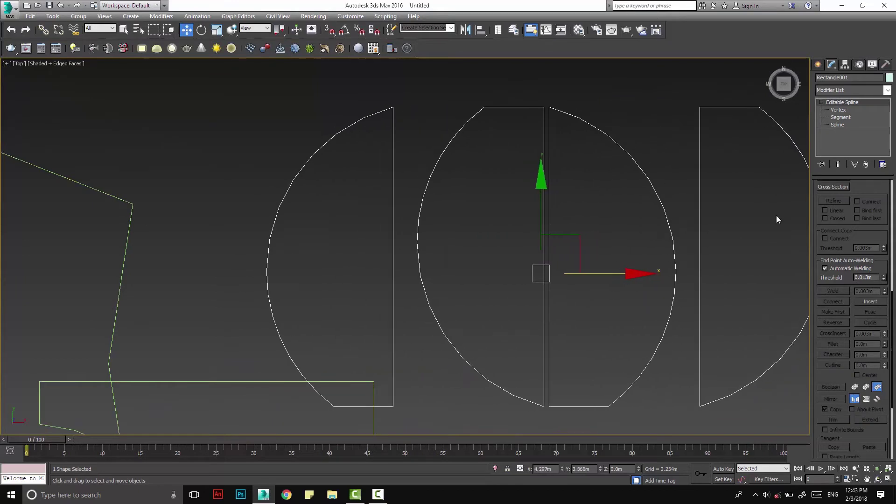
At Spline level, move the third D-shaped spline over its neighbour and slightly down so the two overlap.
{"action": "left_click", "coordinate": [844, 123]}
{"action": "left_click", "coordinate": [635, 171]}
{"action": "left_click_drag", "start_coordinate": [687, 258], "coordinate": [653, 259]}
{"action": "left_click_drag", "start_coordinate": [577, 186], "coordinate": [577, 200]}
Trim away the crossing parts inside the two overlapping D-shaped splines.
{"action": "middle_click_drag", "start_coordinate": [587, 256], "coordinate": [604, 191]}
{"action": "left_click", "coordinate": [833, 420]}
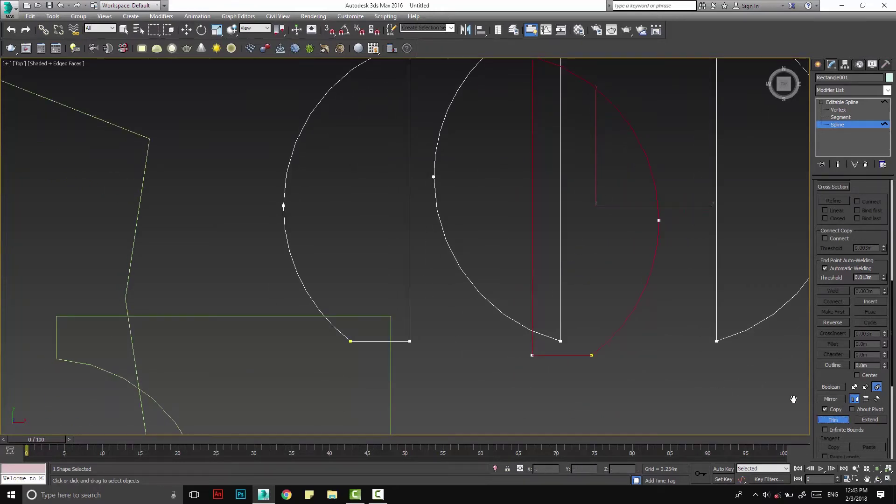
{"action": "left_click", "coordinate": [562, 331]}
{"action": "middle_click_drag", "start_coordinate": [584, 254], "coordinate": [606, 279]}
{"action": "left_click", "coordinate": [552, 146]}
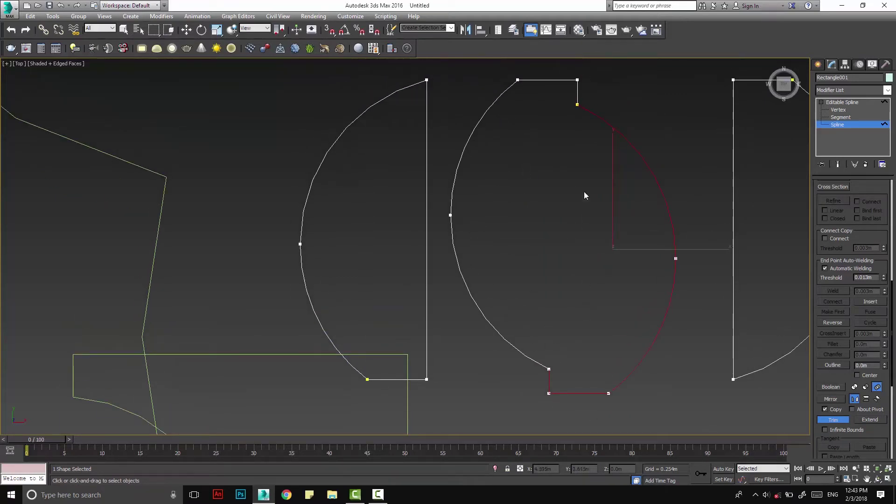
At Vertex level, weld the coincident end vertices at the upper junction of the trimmed splines.
{"action": "key", "text": "1"}
{"action": "left_click", "coordinate": [578, 105]}
{"action": "middle_click_drag", "start_coordinate": [595, 174], "coordinate": [609, 234]}
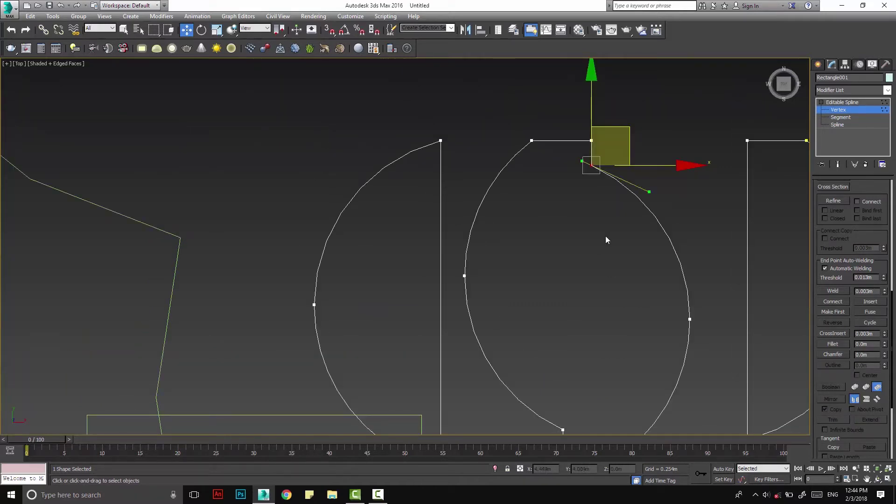
{"action": "left_click", "coordinate": [578, 167]}
{"action": "left_click", "coordinate": [590, 166]}
{"action": "left_click_drag", "start_coordinate": [616, 158], "coordinate": [617, 158]}
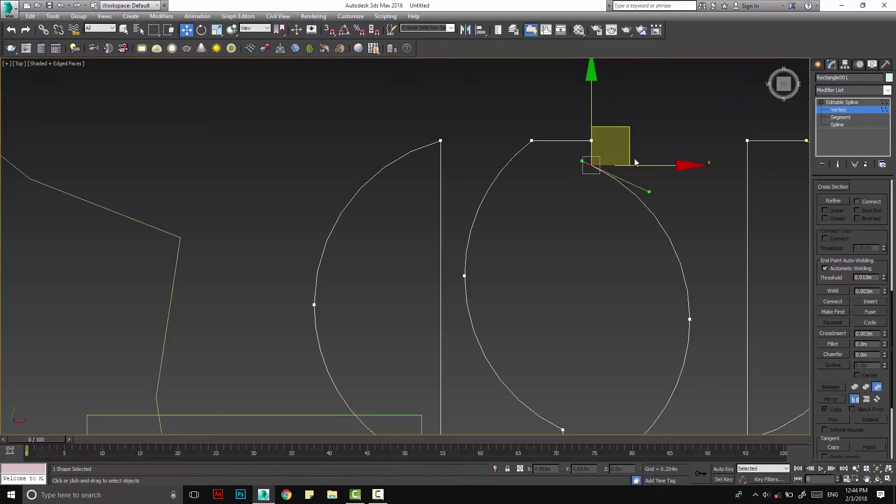
{"action": "left_click", "coordinate": [830, 292]}
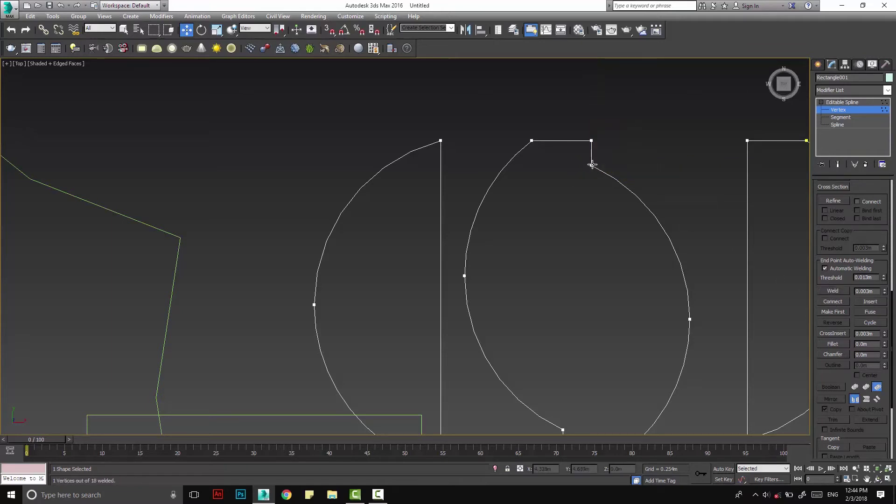
{"action": "left_click_drag", "start_coordinate": [592, 165], "coordinate": [608, 217]}
{"action": "right_click", "coordinate": [609, 216]}
Weld the coincident end vertices at the lower junction of the trimmed splines.
{"action": "middle_click_drag", "start_coordinate": [612, 293], "coordinate": [575, 140]}
{"action": "scroll", "coordinate": [553, 265], "scroll_direction": "up", "scroll_amount": 3}
{"action": "left_click_drag", "start_coordinate": [501, 293], "coordinate": [640, 276]}
{"action": "right_click", "coordinate": [641, 276]}
{"action": "left_click_drag", "start_coordinate": [598, 254], "coordinate": [457, 311]}
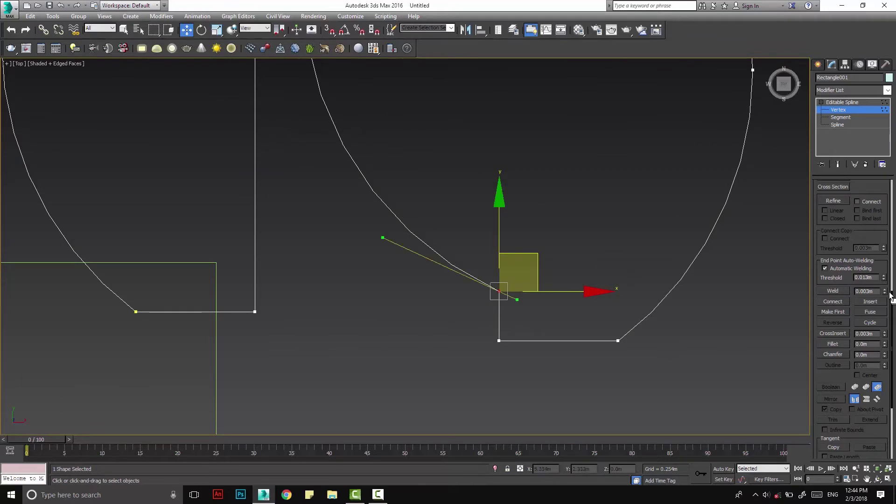
{"action": "left_click", "coordinate": [834, 291]}
{"action": "scroll", "coordinate": [593, 255], "scroll_direction": "down", "scroll_amount": 8}
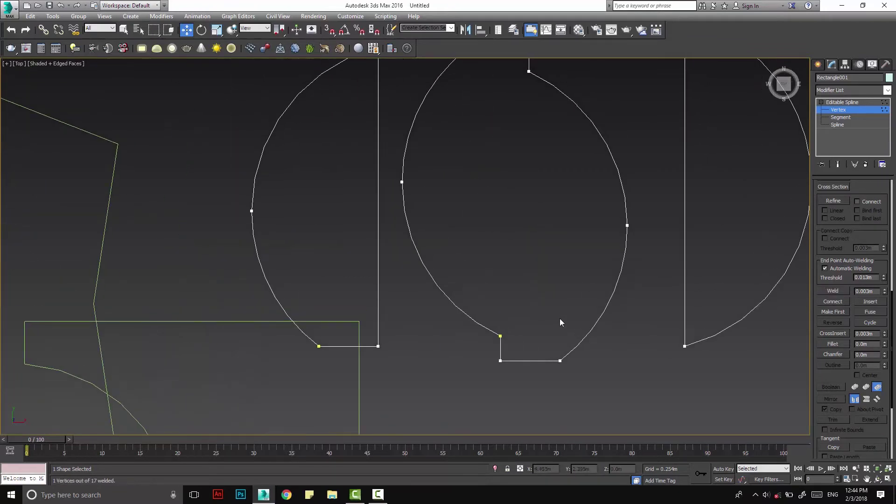
{"action": "middle_click_drag", "start_coordinate": [604, 311], "coordinate": [605, 335]}
{"action": "middle_click_drag", "start_coordinate": [550, 349], "coordinate": [542, 308]}
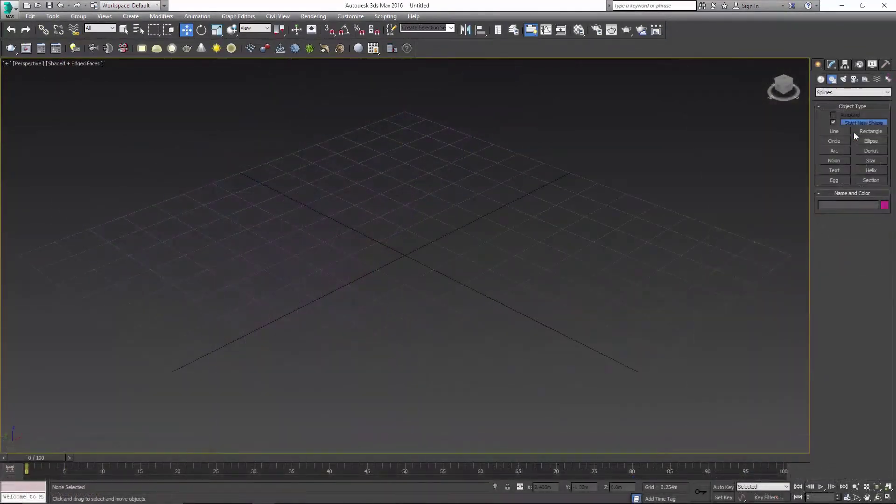
Create a tall box in the Perspective view, about 0.98 m long, 0.92 m wide and 3.89 m high.
{"action": "left_click", "coordinate": [853, 133]}
{"action": "left_click_drag", "start_coordinate": [200, 296], "coordinate": [420, 300]}
{"action": "left_click", "coordinate": [392, 244]}
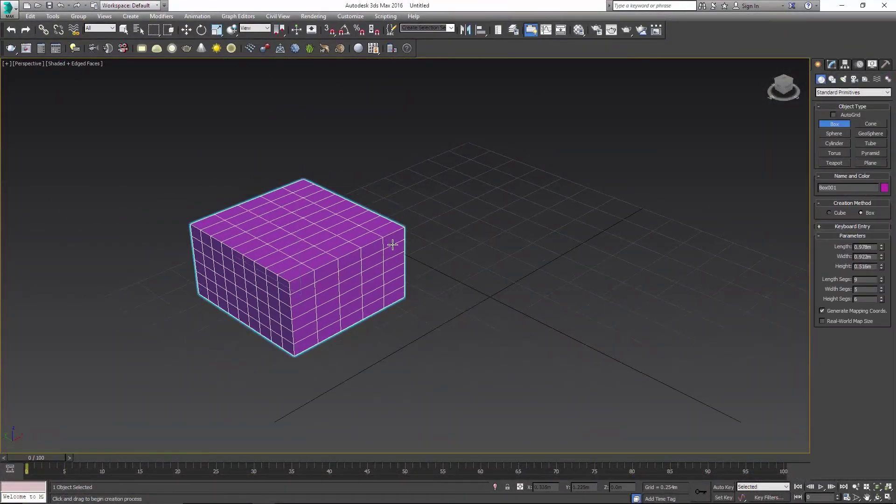
{"action": "scroll", "coordinate": [392, 245], "scroll_direction": "down", "scroll_amount": 7}
{"action": "scroll", "coordinate": [414, 234], "scroll_direction": "down", "scroll_amount": 6}
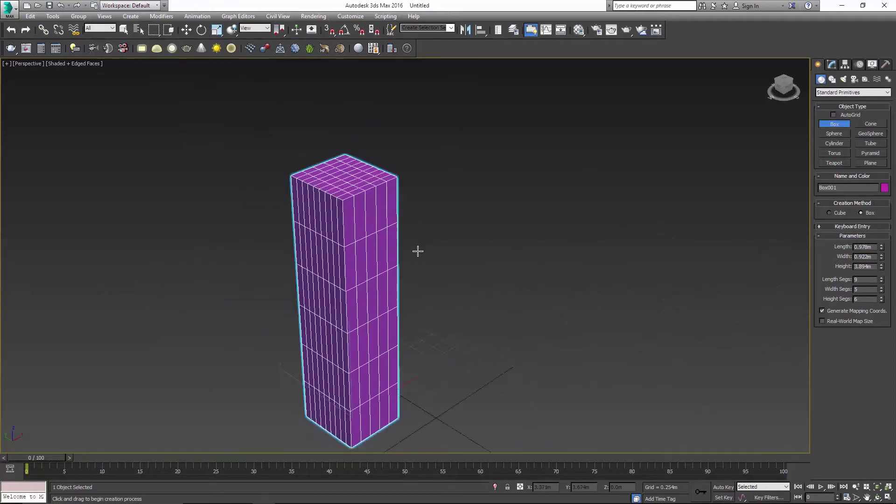
{"action": "scroll", "coordinate": [425, 234], "scroll_direction": "up", "scroll_amount": 2}
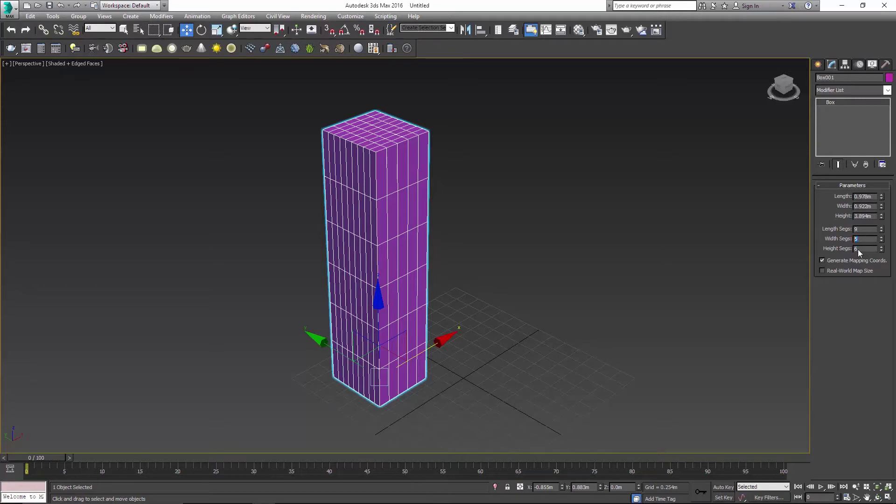
Set the box's length and width segments to 10 and its height segments to 20.
{"action": "key", "text": "Tab"}
{"action": "type", "text": "10"}
{"action": "key", "text": "Tab"}
{"action": "type", "text": "10"}
{"action": "key", "text": "Return"}
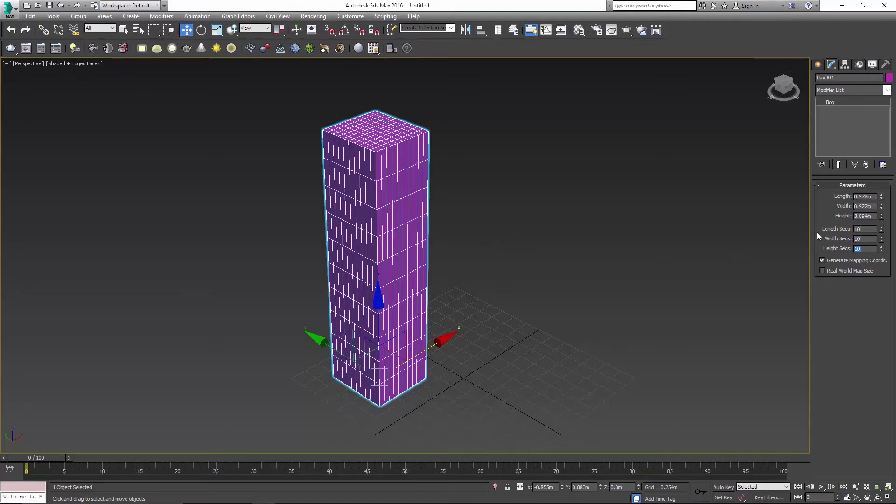
{"action": "type", "text": "20"}
{"action": "key", "text": "Return"}
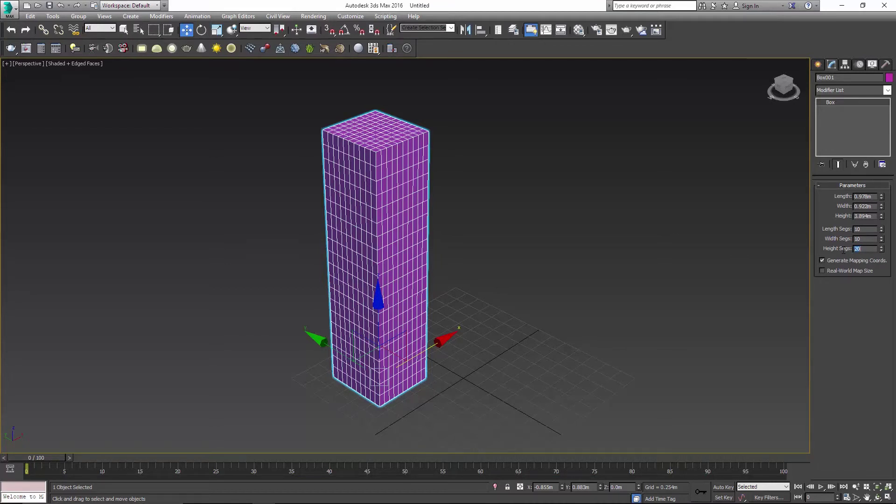
Add a Bend modifier to the box and bend it about -87 degrees along the Z axis.
{"action": "middle_click_drag", "start_coordinate": [465, 371], "coordinate": [443, 363], "text": "alt"}
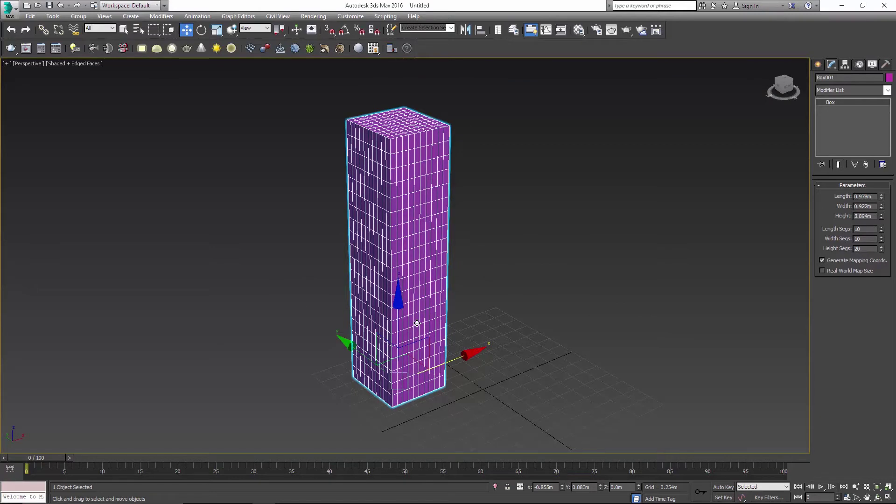
{"action": "left_click", "coordinate": [847, 90]}
{"action": "left_click", "coordinate": [845, 88]}
{"action": "left_click", "coordinate": [838, 91]}
{"action": "key", "text": "b"}
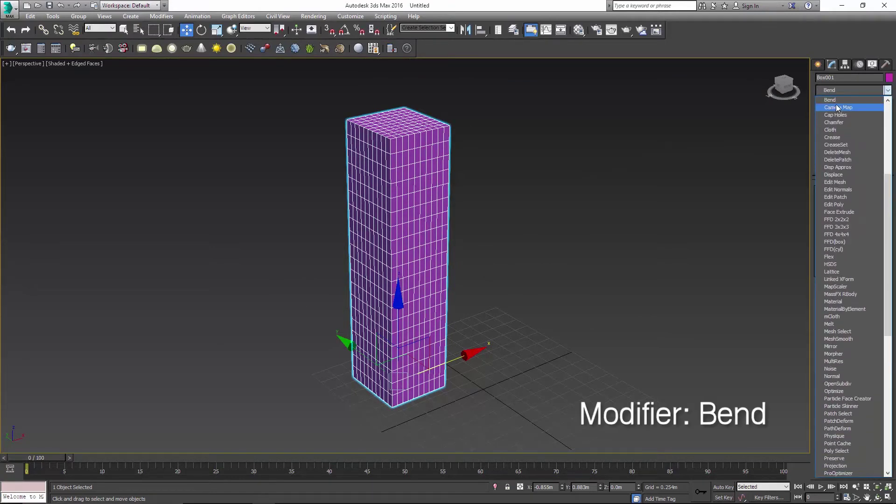
{"action": "left_click", "coordinate": [837, 99]}
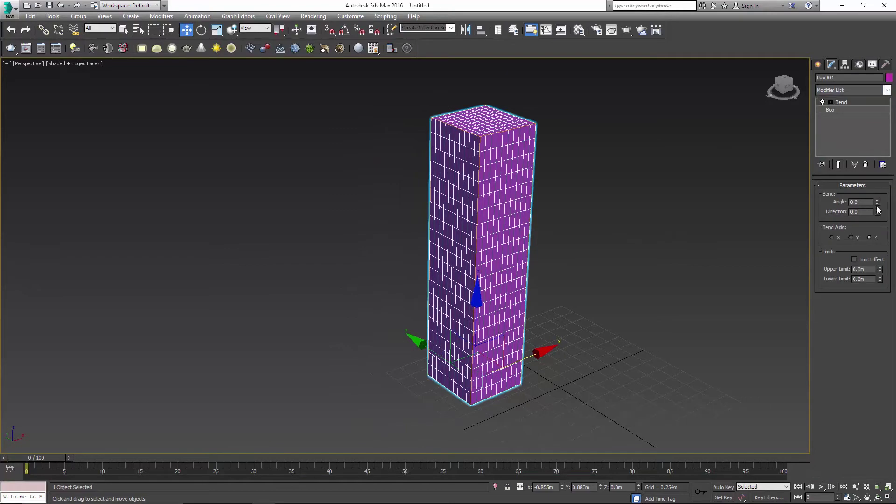
{"action": "left_click_drag", "start_coordinate": [877, 202], "coordinate": [285, 289]}
{"action": "left_click_drag", "start_coordinate": [285, 290], "coordinate": [285, 280]}
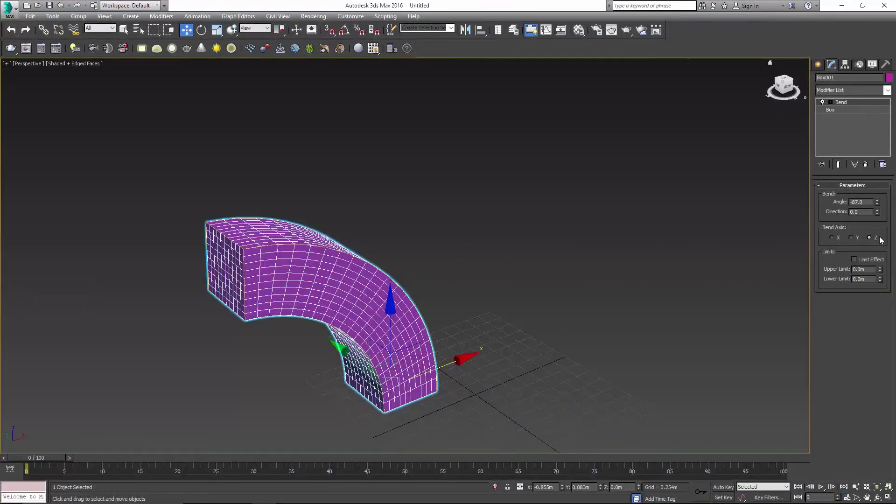
Reset the box's length, width and height segments to 1 and try varying the bend angle.
{"action": "left_click", "coordinate": [835, 109]}
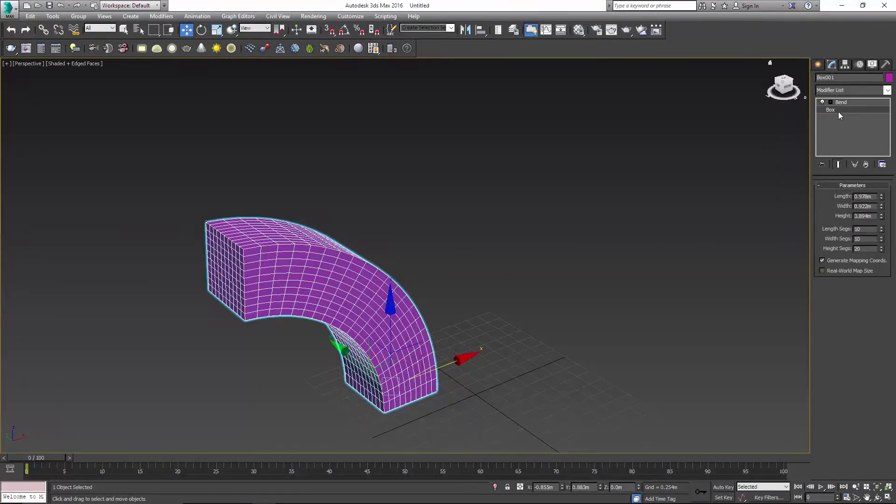
{"action": "right_click", "coordinate": [881, 229]}
{"action": "right_click", "coordinate": [881, 239]}
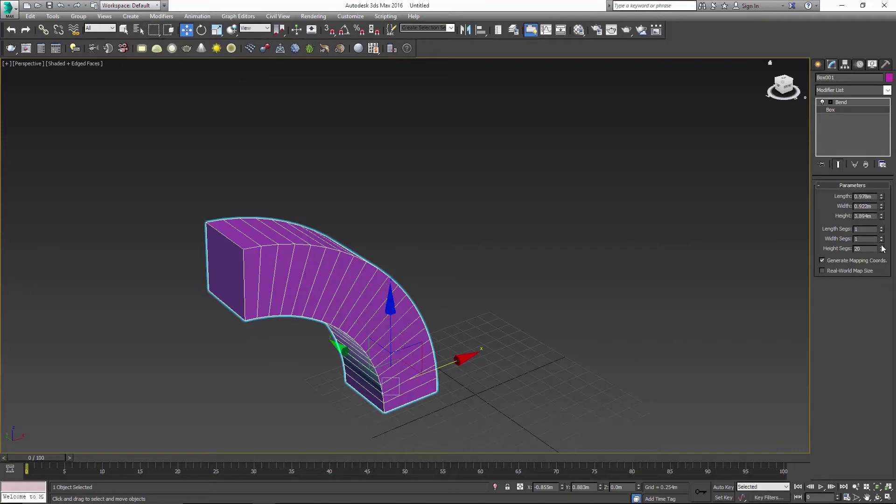
{"action": "right_click", "coordinate": [882, 249]}
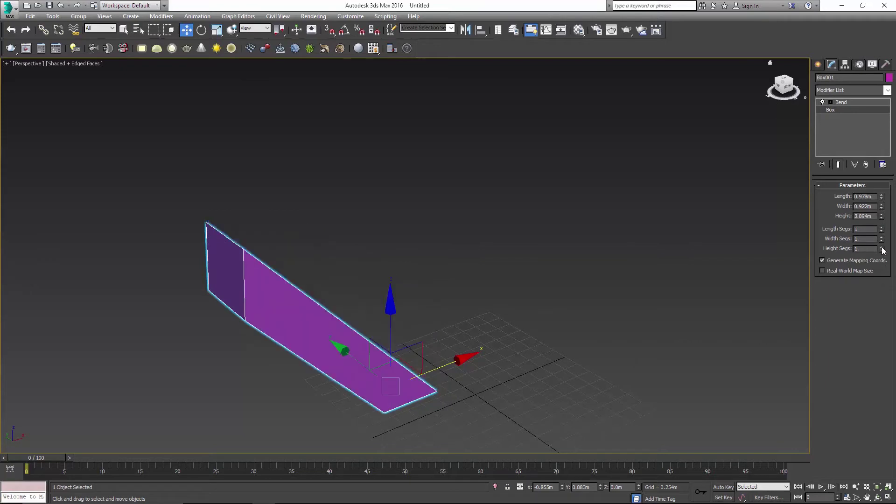
{"action": "left_click", "coordinate": [842, 102]}
{"action": "left_click_drag", "start_coordinate": [878, 203], "coordinate": [320, 165]}
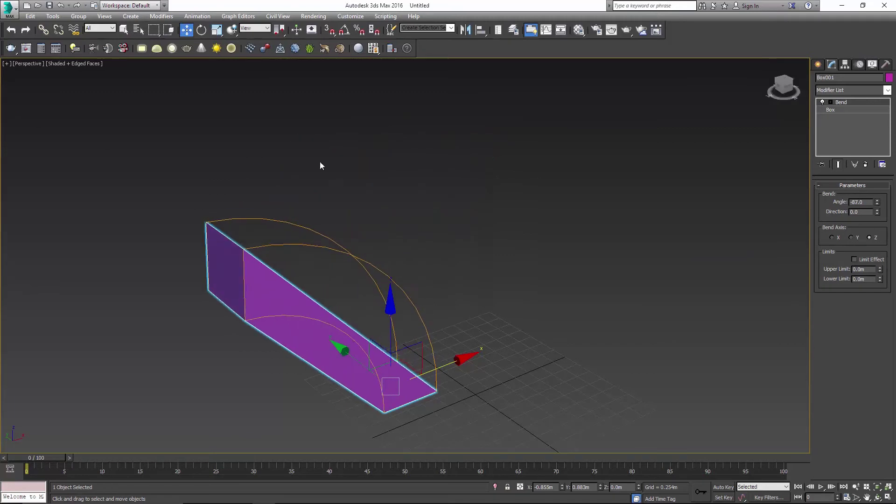
Set the box's length and width segments back to 10 and its height segments back to 20.
{"action": "left_click", "coordinate": [831, 109]}
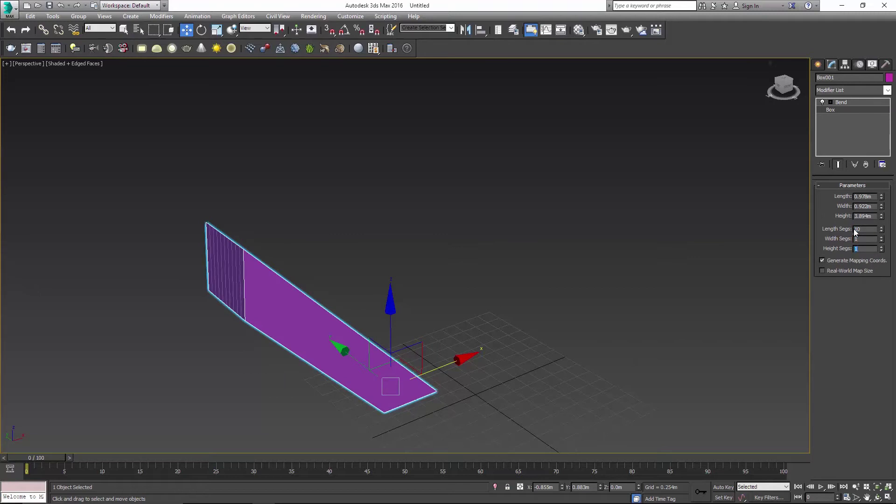
{"action": "type", "text": "10"}
{"action": "key", "text": "Tab"}
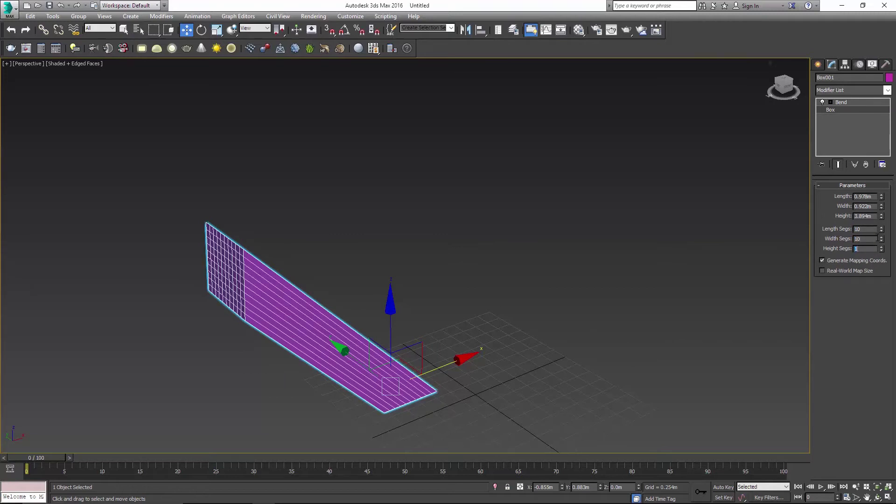
{"action": "type", "text": "20"}
{"action": "key", "text": "Return"}
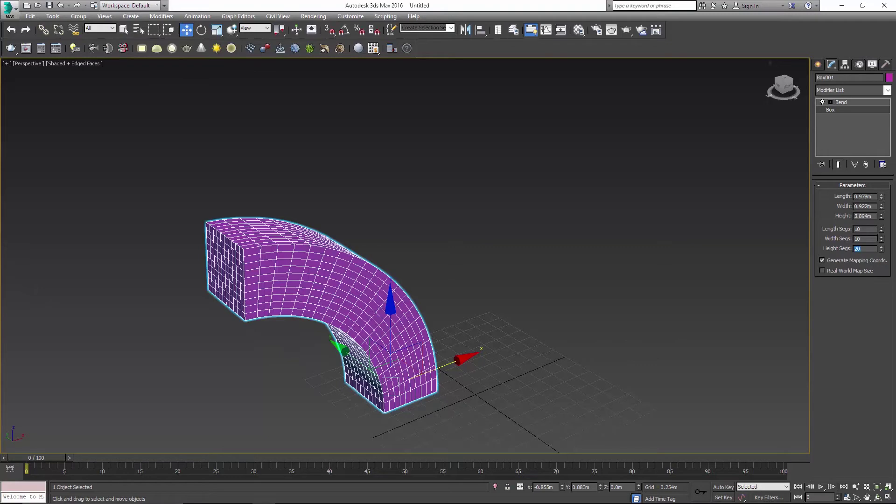
Try the Bend modifier with Y as its bend axis.
{"action": "left_click", "coordinate": [842, 102]}
{"action": "left_click", "coordinate": [851, 237]}
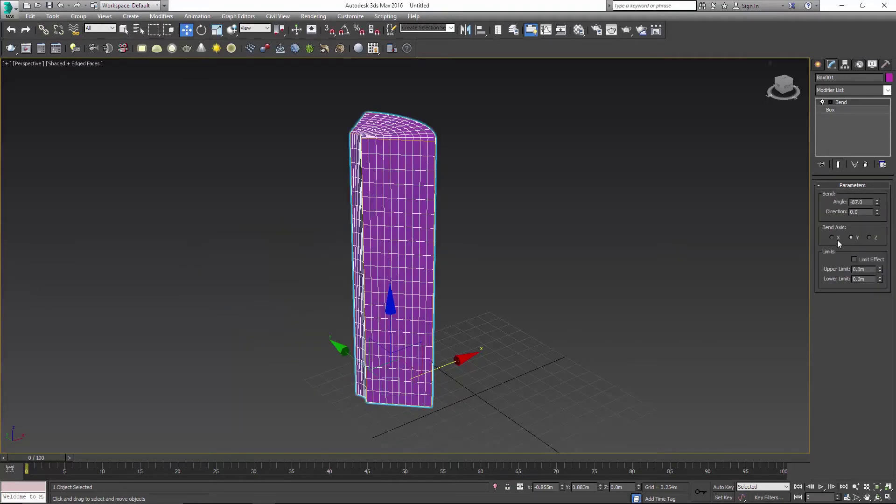
{"action": "middle_click_drag", "start_coordinate": [467, 271], "coordinate": [402, 276], "text": "alt"}
Try X as the bend axis and change the bend angle to about 114.5 degrees.
{"action": "left_click", "coordinate": [833, 238]}
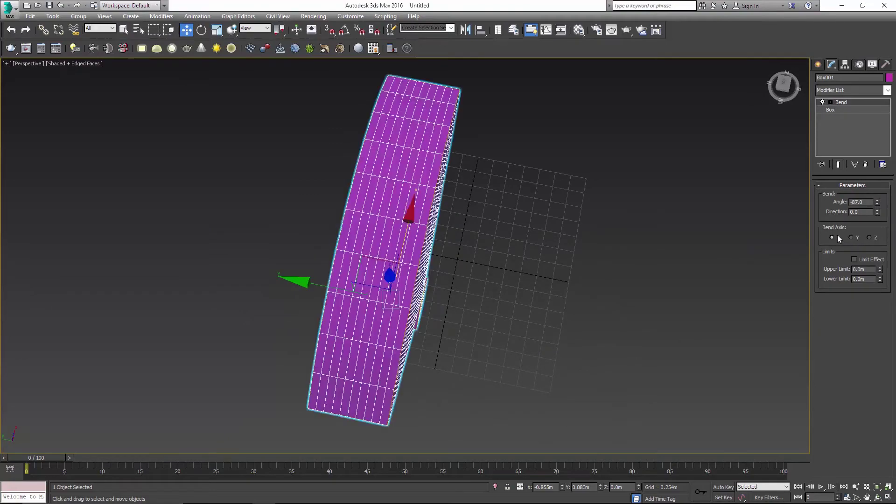
{"action": "middle_click_drag", "start_coordinate": [405, 232], "coordinate": [414, 196], "text": "alt"}
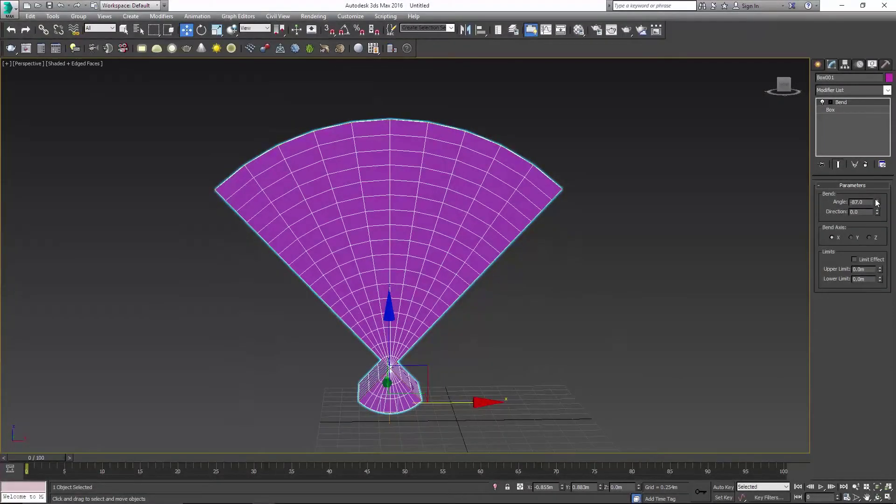
{"action": "left_click_drag", "start_coordinate": [870, 139], "coordinate": [860, 14]}
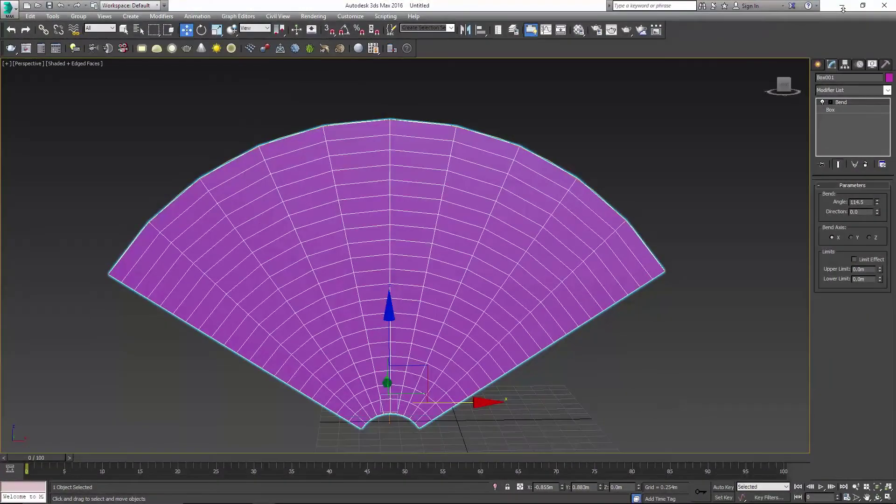
{"action": "middle_click_drag", "start_coordinate": [438, 258], "coordinate": [469, 296], "text": "alt"}
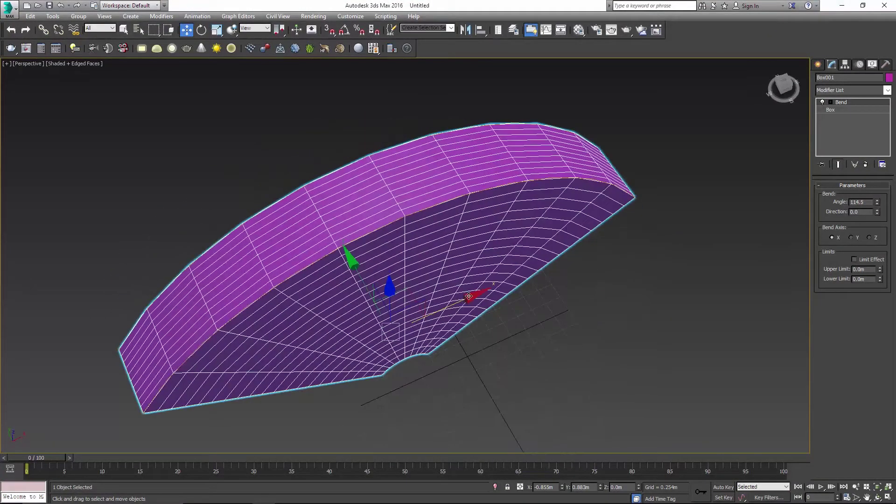
Set the bend axis to Y and the bend angle to about -29.5 degrees.
{"action": "left_click", "coordinate": [851, 238]}
{"action": "left_click_drag", "start_coordinate": [878, 201], "coordinate": [821, 280]}
{"action": "middle_click_drag", "start_coordinate": [567, 296], "coordinate": [483, 269], "text": "alt"}
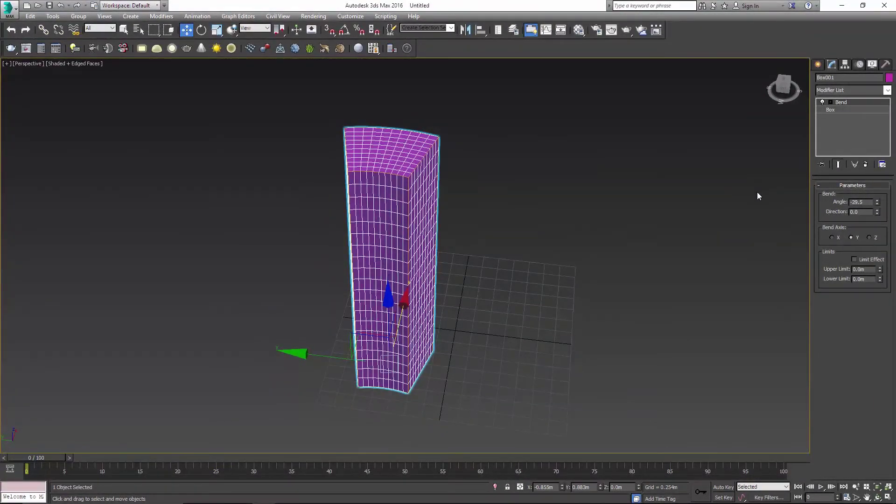
Add a second Bend modifier on top of the first and bend the box 180 degrees along Z into an arch.
{"action": "left_click", "coordinate": [850, 91]}
{"action": "key", "text": "b"}
{"action": "left_click", "coordinate": [841, 102]}
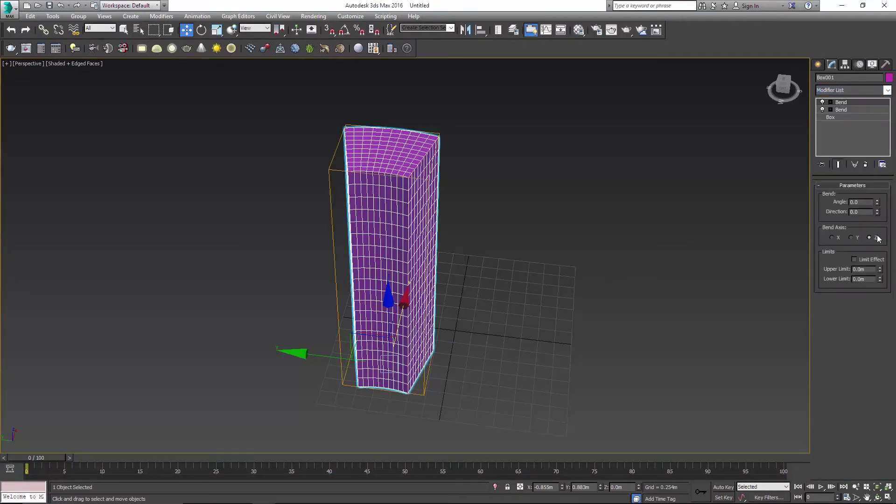
{"action": "left_click_drag", "start_coordinate": [879, 201], "coordinate": [859, 20]}
{"action": "middle_click_drag", "start_coordinate": [579, 262], "coordinate": [647, 289], "text": "alt"}
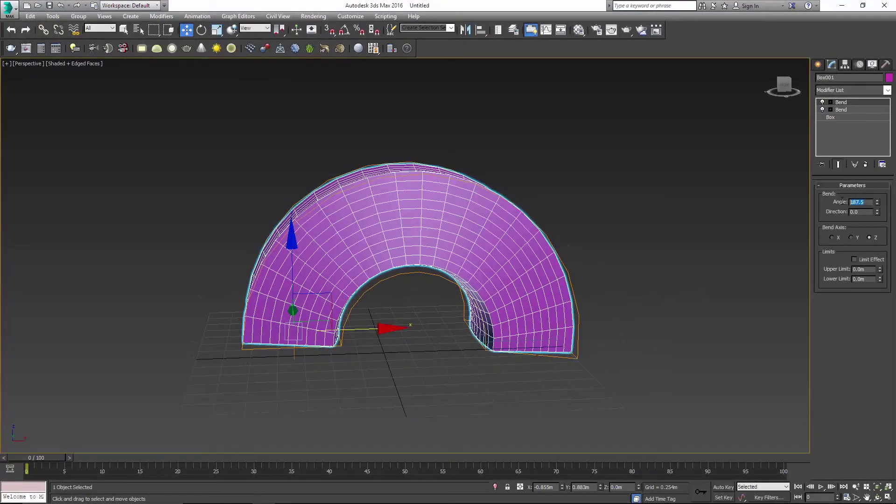
{"action": "type", "text": "80"}
{"action": "key", "text": "Return"}
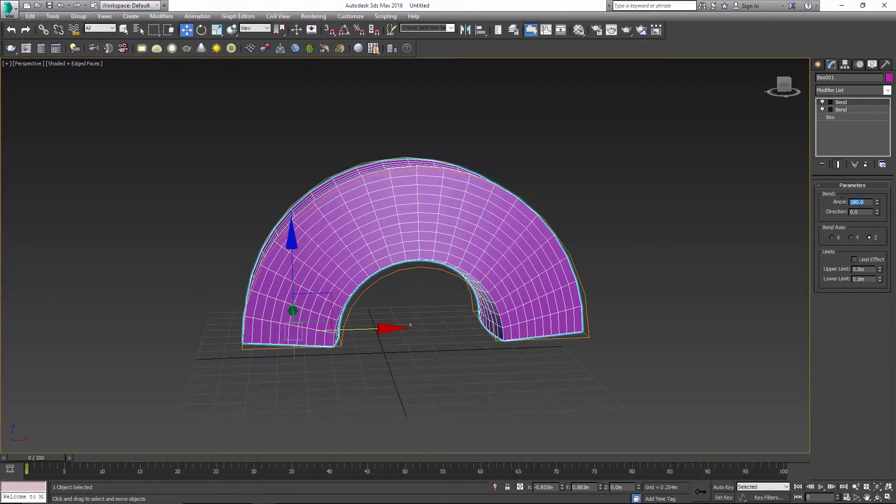
{"action": "middle_click_drag", "start_coordinate": [495, 217], "coordinate": [570, 224], "text": "alt"}
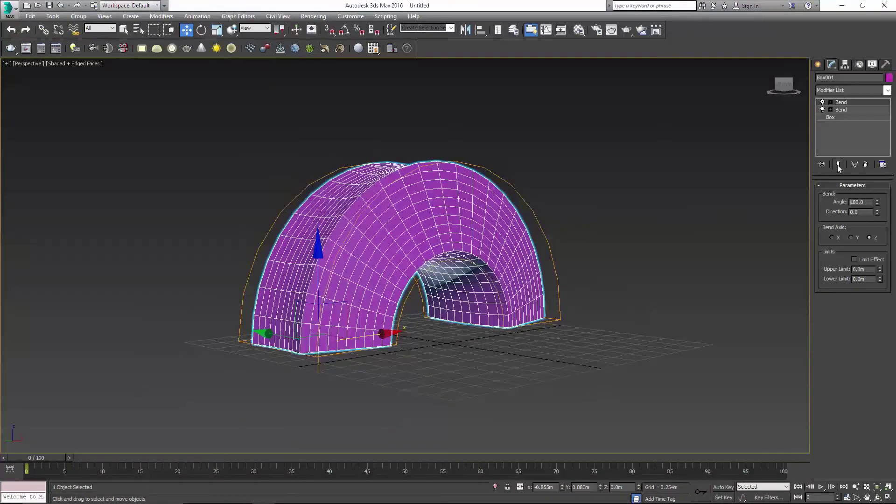
Change the angle of the lower Bend modifier in the stack to reshape the arch's cross-section.
{"action": "left_click", "coordinate": [856, 112]}
{"action": "left_click_drag", "start_coordinate": [878, 205], "coordinate": [873, 243]}
{"action": "middle_click_drag", "start_coordinate": [390, 319], "coordinate": [349, 252], "text": "alt"}
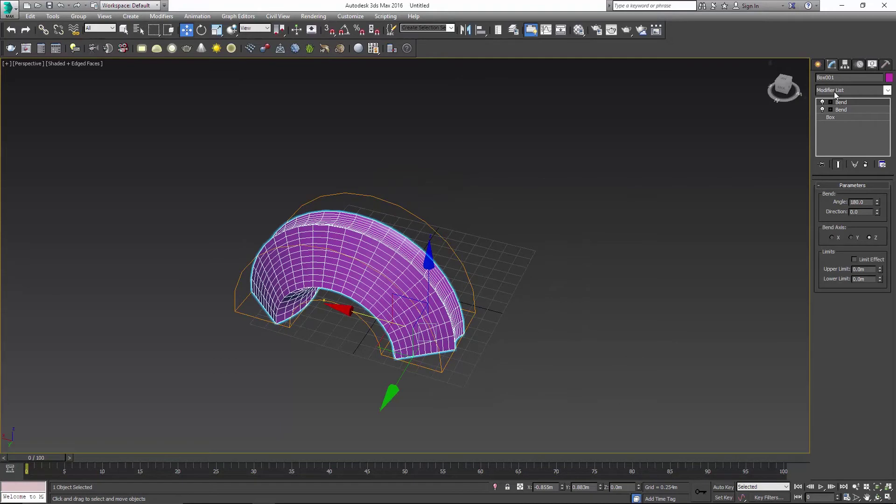
Create a second box beside the arch, about 1.84 m long, 1.59 m wide and 4.37 m high.
{"action": "left_click", "coordinate": [819, 65]}
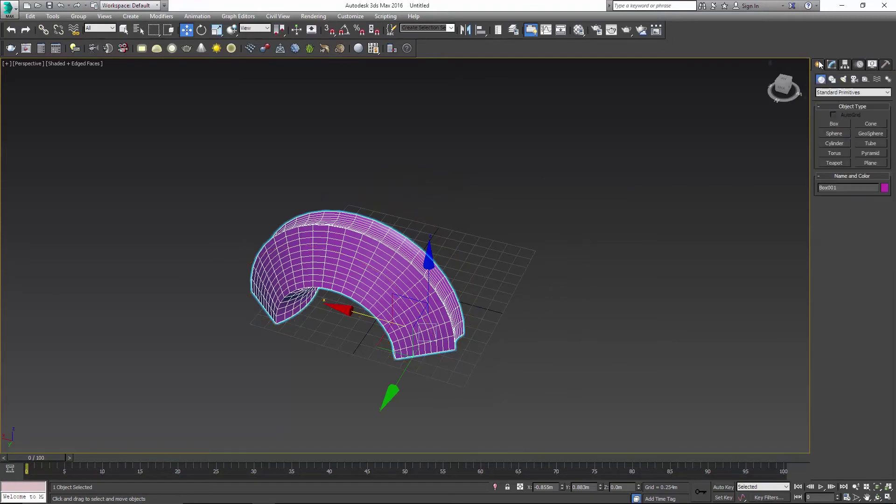
{"action": "left_click", "coordinate": [835, 124]}
{"action": "left_click_drag", "start_coordinate": [522, 284], "coordinate": [600, 376]}
{"action": "left_click", "coordinate": [571, 155]}
{"action": "middle_click_drag", "start_coordinate": [572, 155], "coordinate": [513, 185], "text": "alt"}
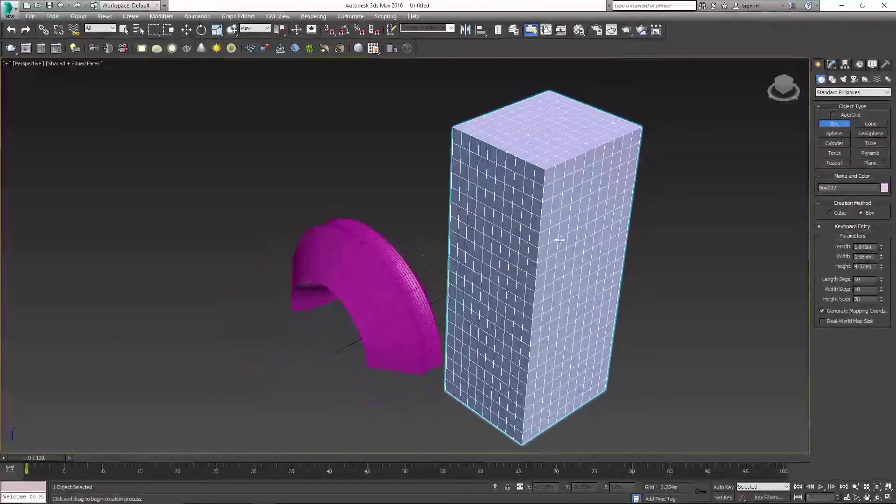
Add a Twist modifier to the new box.
{"action": "left_click", "coordinate": [832, 64]}
{"action": "key", "text": "w"}
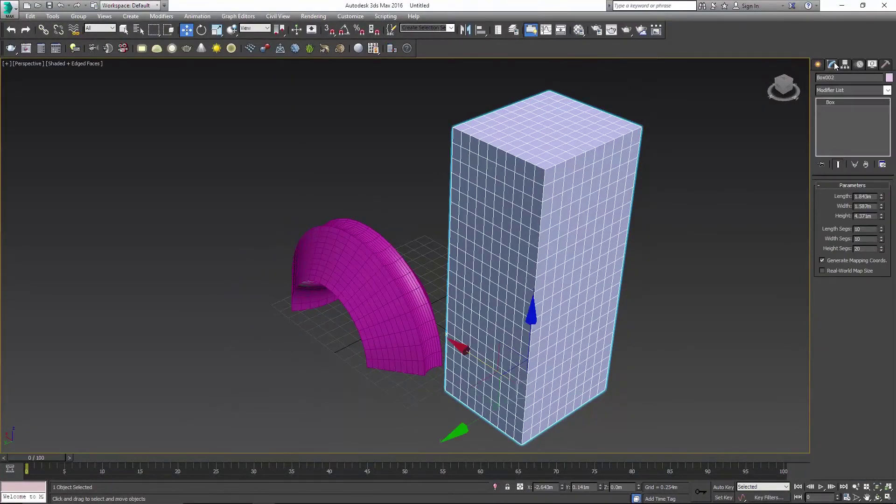
{"action": "left_click", "coordinate": [850, 90]}
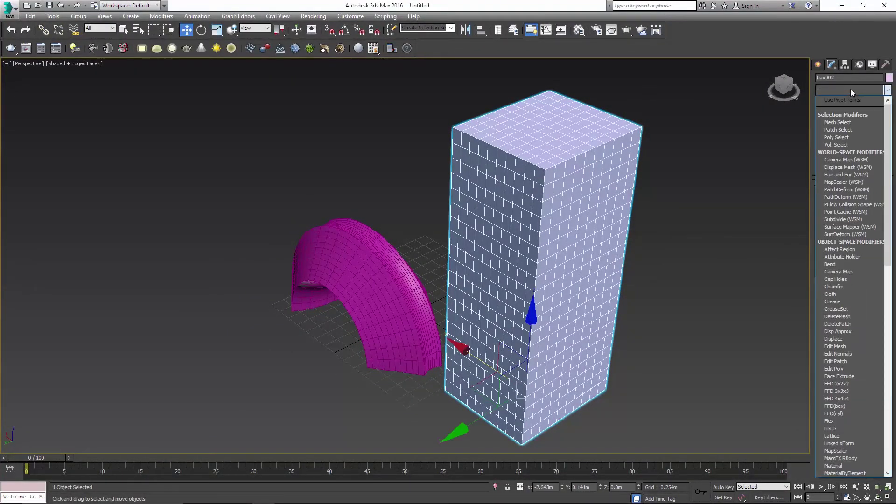
{"action": "type", "text": "t"}
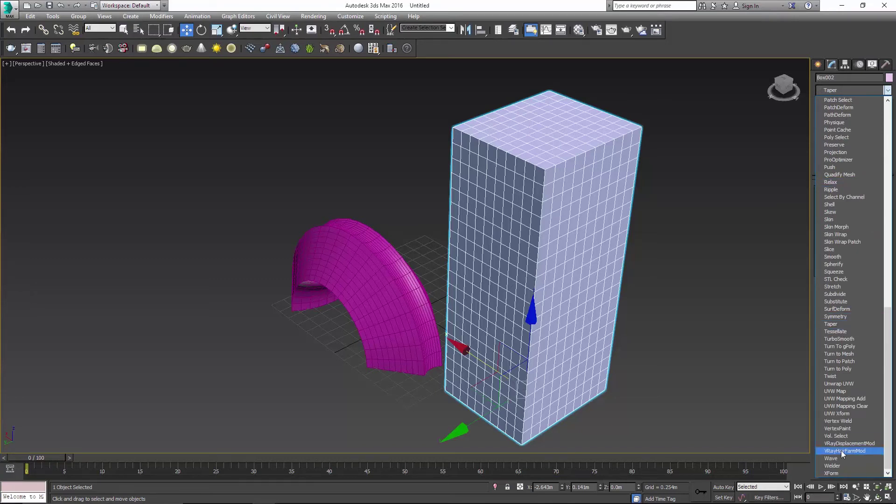
{"action": "left_click", "coordinate": [831, 376]}
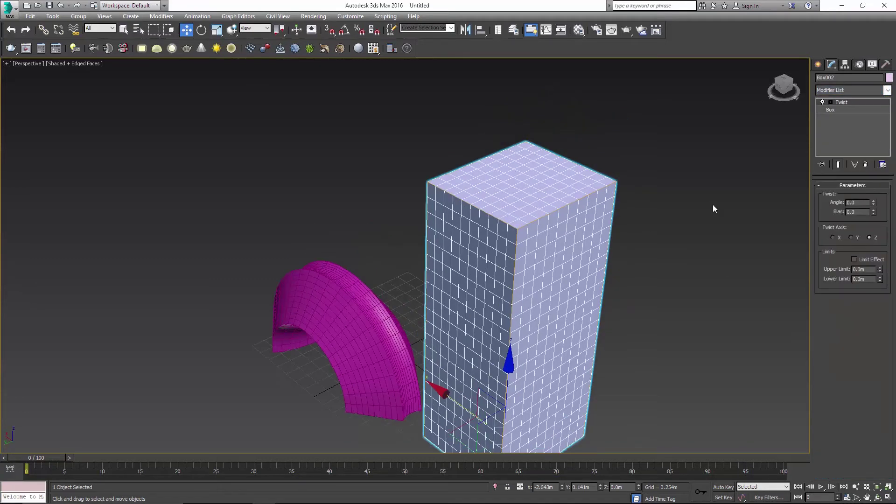
{"action": "middle_click_drag", "start_coordinate": [559, 283], "coordinate": [555, 233]}
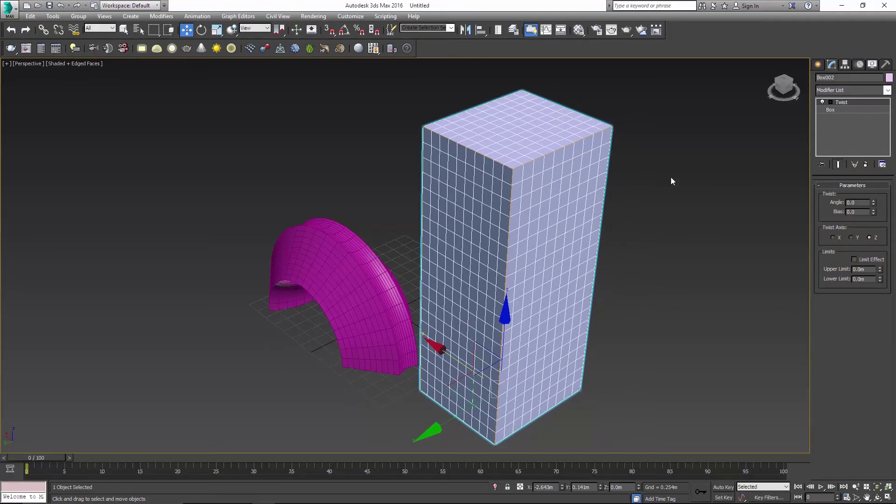
Set the second box's Twist angle to 180 around the Z axis and show its base Box parameters.
{"action": "left_click_drag", "start_coordinate": [874, 205], "coordinate": [872, 1]}
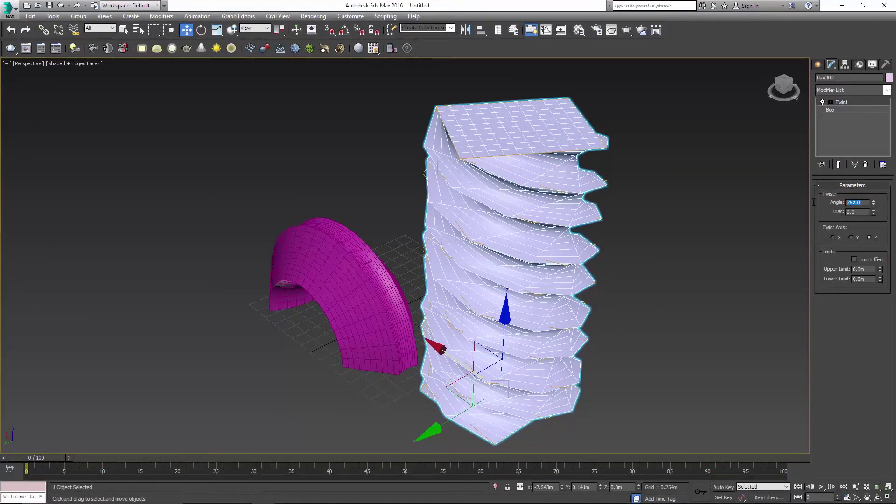
{"action": "type", "text": "0"}
{"action": "key", "text": "Return"}
{"action": "mouse_move", "coordinate": [427, 329]}
{"action": "middle_mouse_down", "text": "alt"}
{"action": "mouse_move", "coordinate": [481, 300]}
{"action": "mouse_move", "coordinate": [464, 301]}
{"action": "mouse_move", "coordinate": [447, 323]}
{"action": "middle_mouse_up", "text": "alt"}
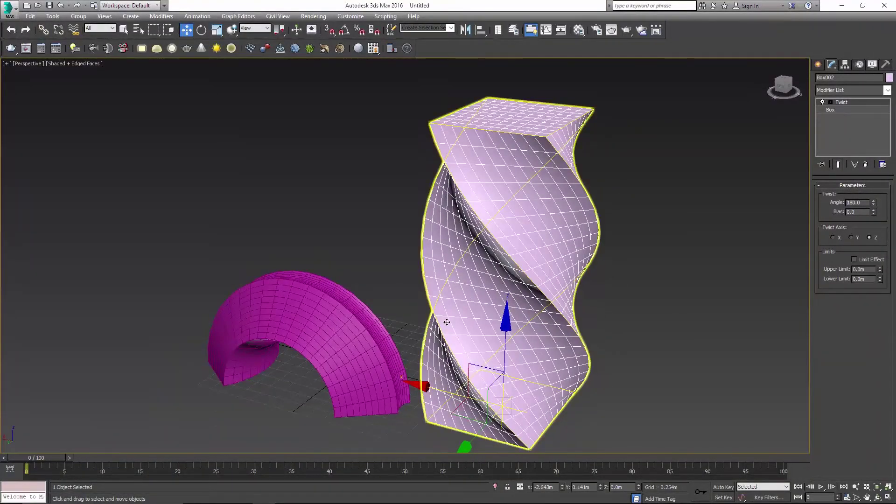
{"action": "left_click", "coordinate": [841, 110]}
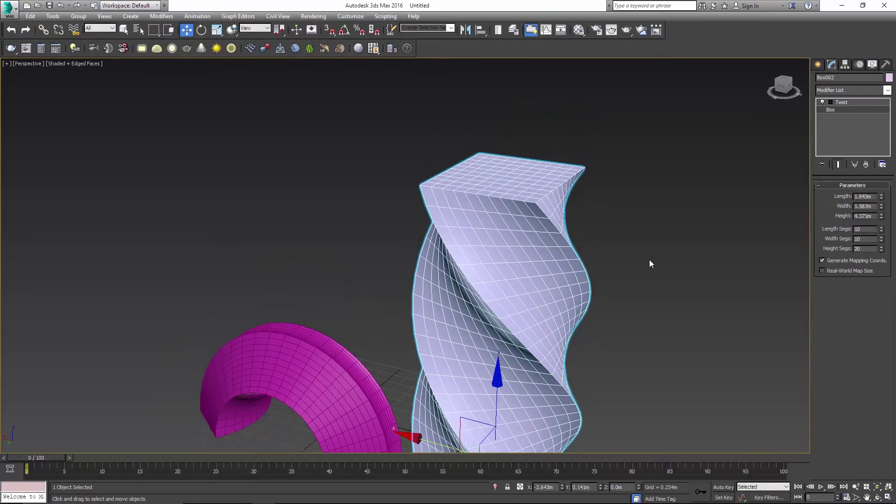
{"action": "middle_click_drag", "start_coordinate": [618, 228], "coordinate": [619, 266]}
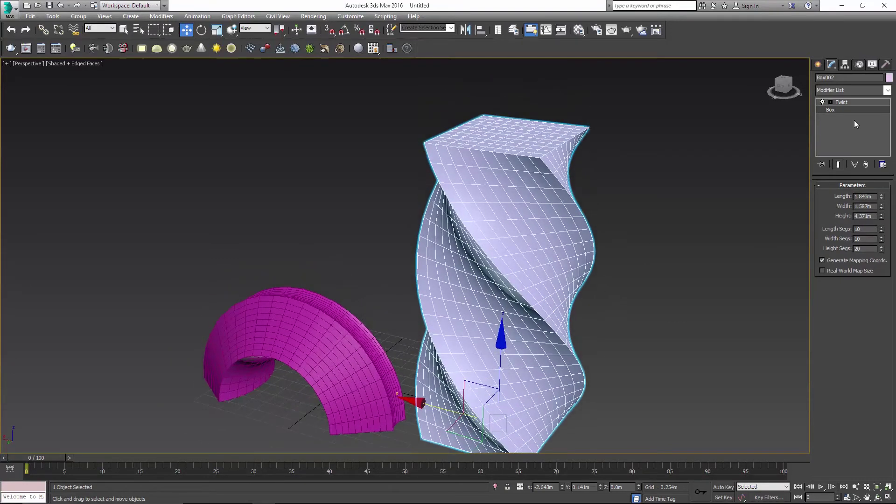
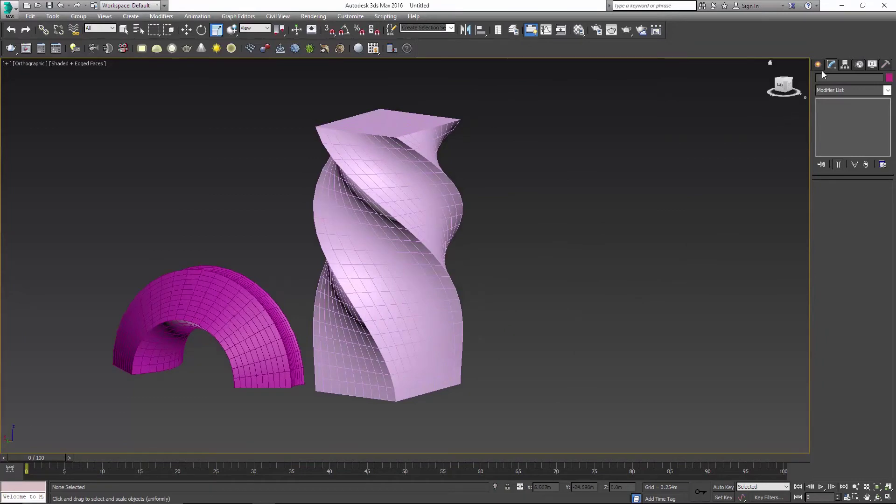
Create a third box beside the twisted one, about 2.44 m long, 1.79 m wide and 5 m high.
{"action": "left_click", "coordinate": [818, 64]}
{"action": "left_click", "coordinate": [834, 124]}
{"action": "middle_click_drag", "start_coordinate": [653, 298], "coordinate": [508, 285], "text": "alt"}
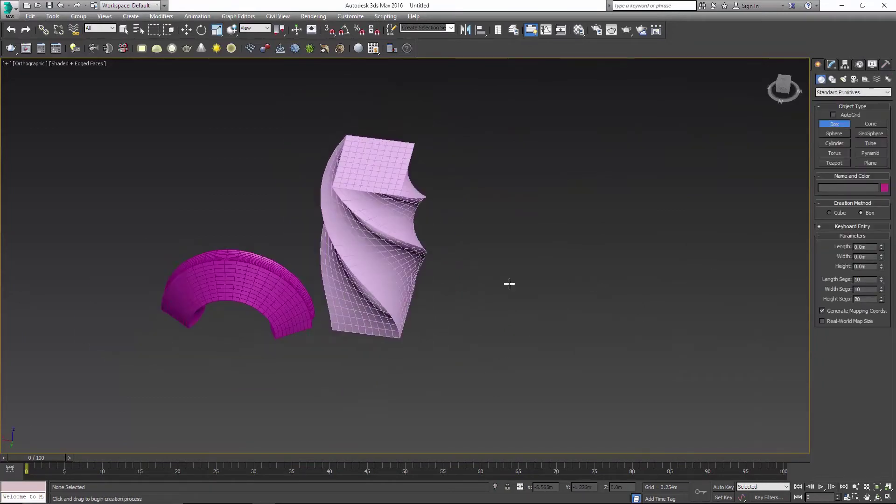
{"action": "left_click_drag", "start_coordinate": [484, 279], "coordinate": [544, 356]}
{"action": "left_click", "coordinate": [557, 181]}
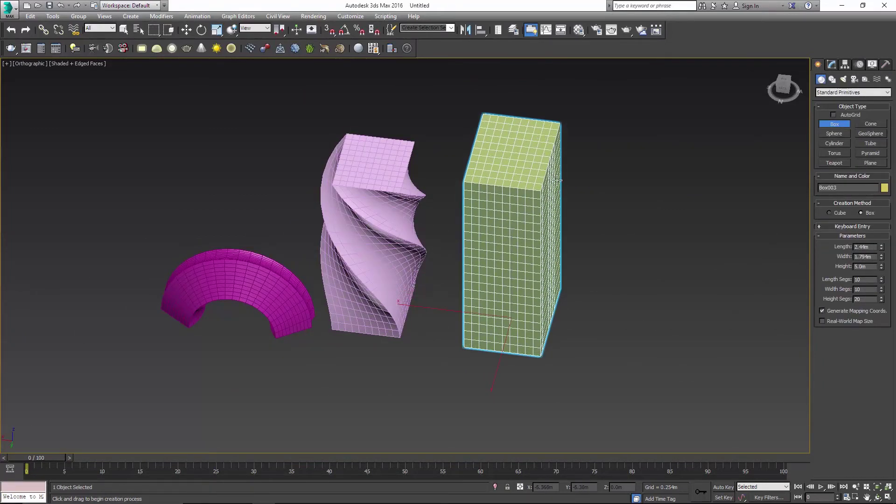
{"action": "middle_click_drag", "start_coordinate": [590, 238], "coordinate": [558, 215], "text": "alt"}
Reduce the new box's length, width and height segments to 1 and switch to the Scale tool.
{"action": "right_click", "coordinate": [882, 279]}
{"action": "right_click", "coordinate": [882, 289]}
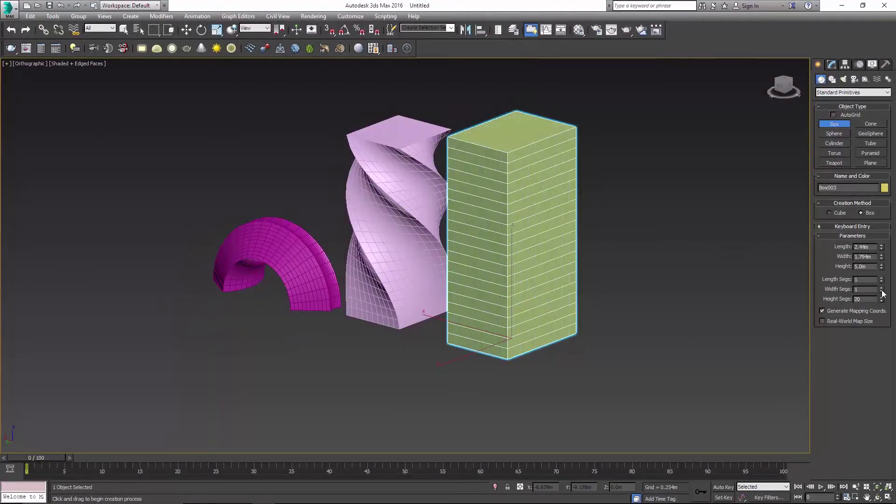
{"action": "right_click", "coordinate": [882, 299]}
{"action": "middle_click_drag", "start_coordinate": [748, 258], "coordinate": [557, 282], "text": "alt"}
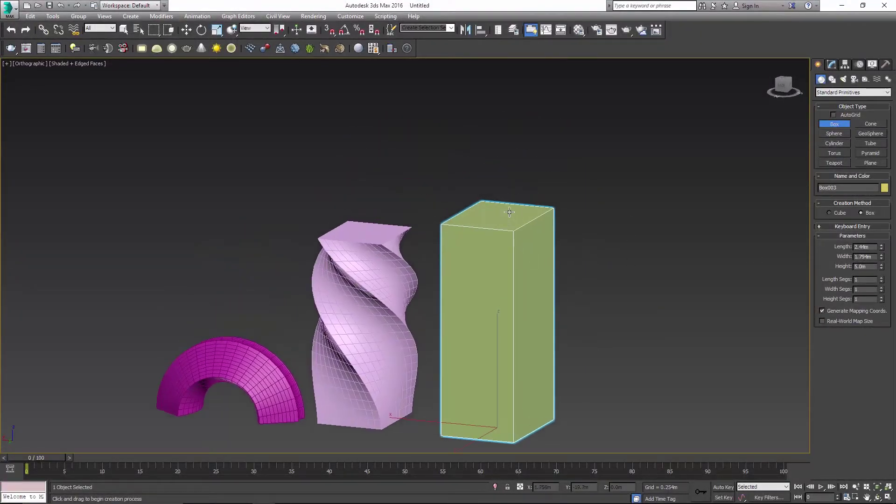
{"action": "key", "text": "r"}
{"action": "right_click", "coordinate": [514, 289]}
{"action": "mouse_move", "coordinate": [587, 384]}
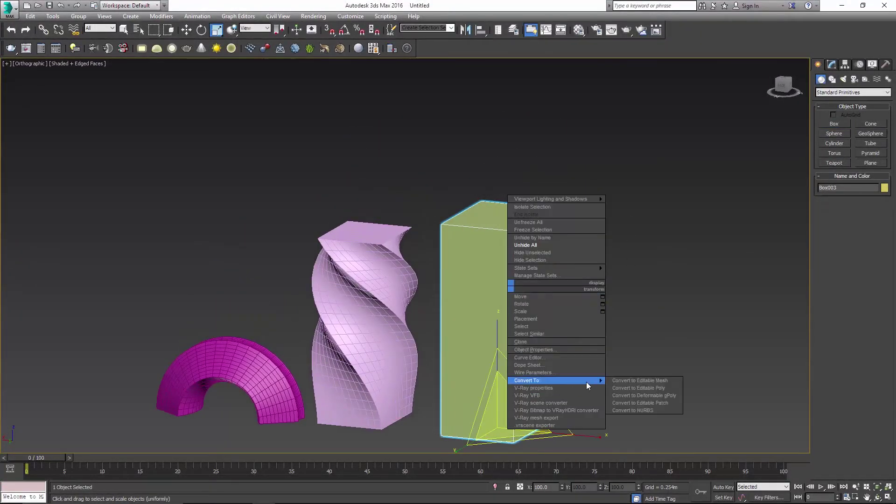
{"action": "left_click", "coordinate": [652, 392]}
{"action": "middle_click_drag", "start_coordinate": [677, 243], "coordinate": [654, 256], "text": "alt"}
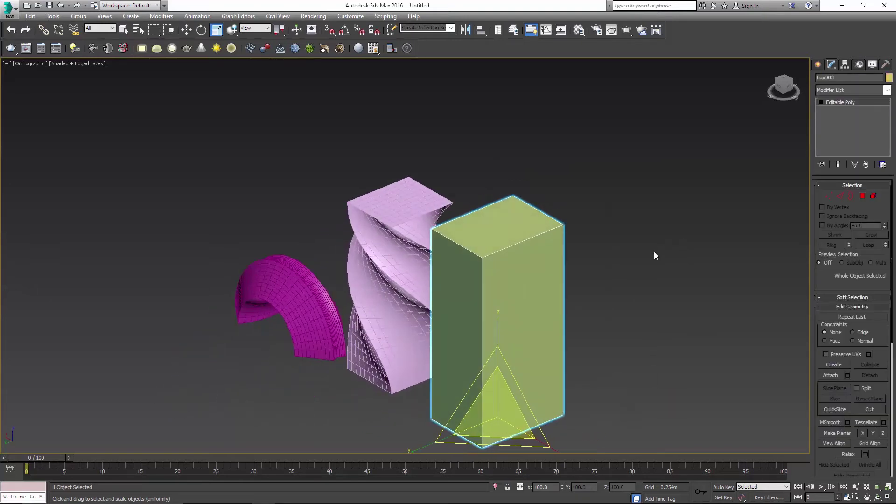
{"action": "left_click", "coordinate": [863, 195]}
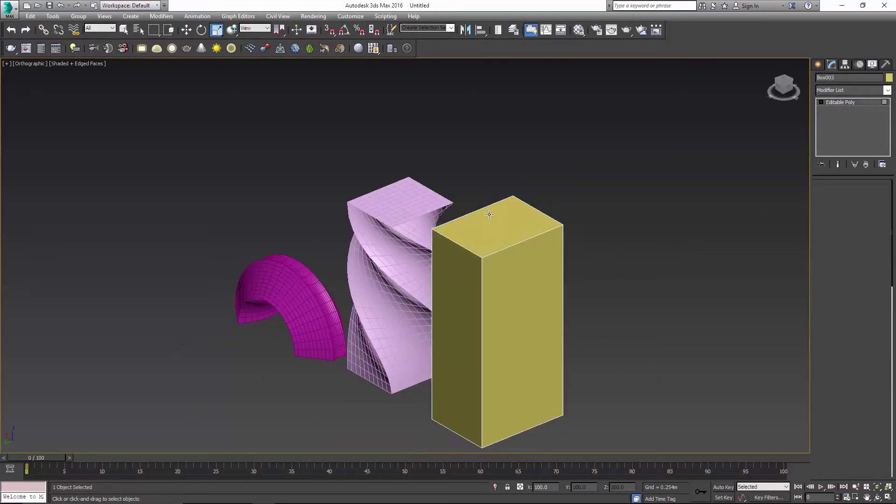
{"action": "middle_click_drag", "start_coordinate": [432, 203], "coordinate": [467, 202], "text": "alt"}
{"action": "left_click", "coordinate": [467, 203]}
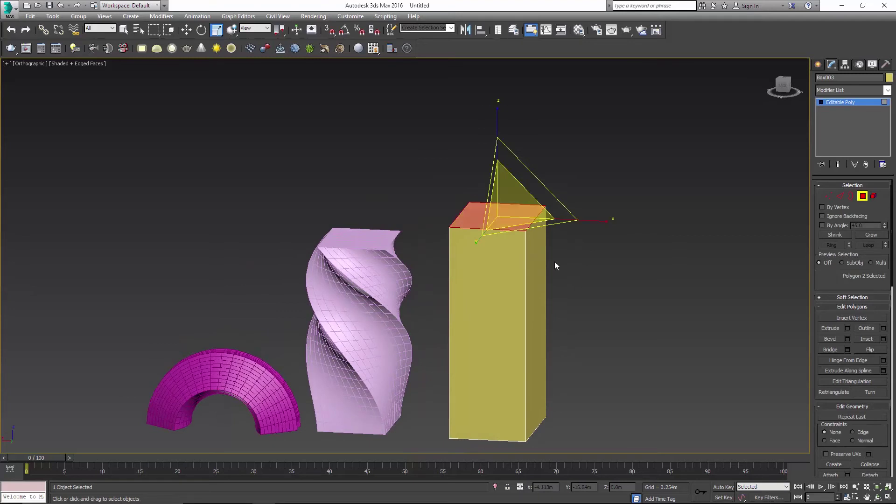
{"action": "key", "text": "ctrl+z"}
{"action": "key", "text": "ctrl+z"}
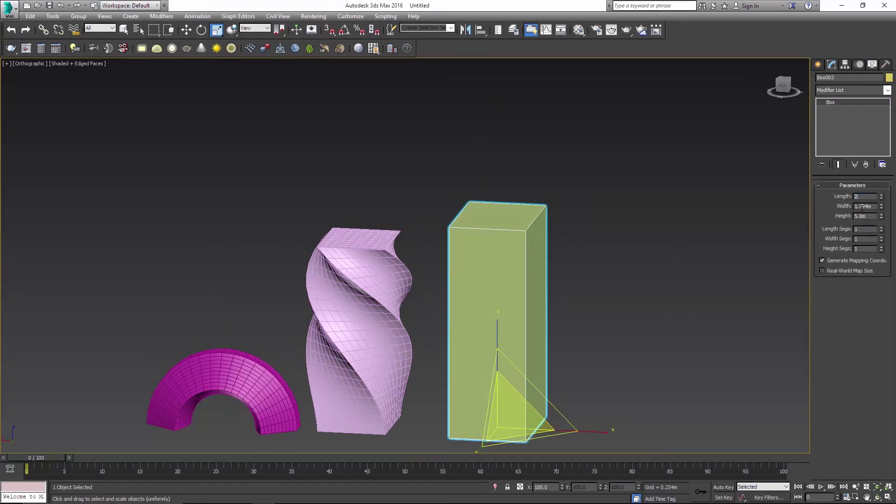
Set the third box's length and width to 2 m and its height to 6 m.
{"action": "left_click", "coordinate": [869, 206]}
{"action": "type", "text": "2"}
{"action": "key", "text": "Return"}
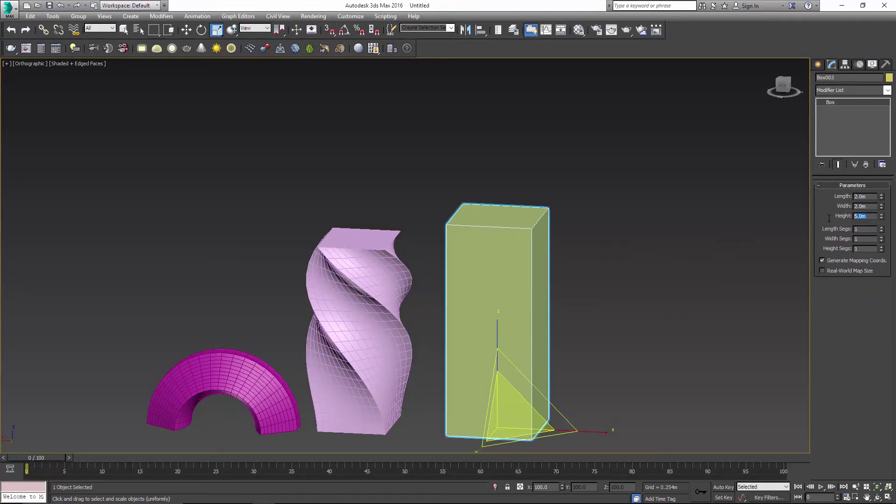
{"action": "type", "text": "8"}
{"action": "key", "text": "Return"}
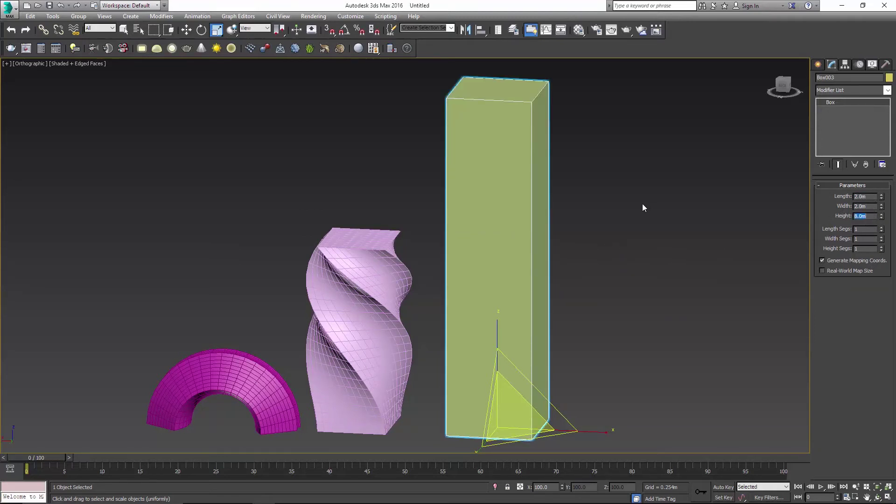
{"action": "type", "text": "6"}
{"action": "key", "text": "Return"}
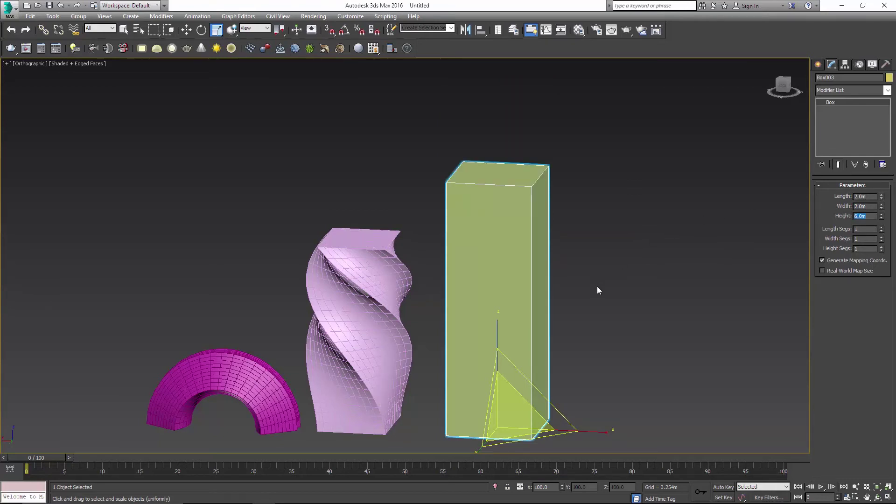
{"action": "type", "text": "5"}
{"action": "key", "text": "Return"}
Add an Edit Poly modifier on top of the third box's base parameters.
{"action": "middle_click_drag", "start_coordinate": [584, 296], "coordinate": [517, 260], "text": "alt"}
{"action": "right_click", "coordinate": [515, 256]}
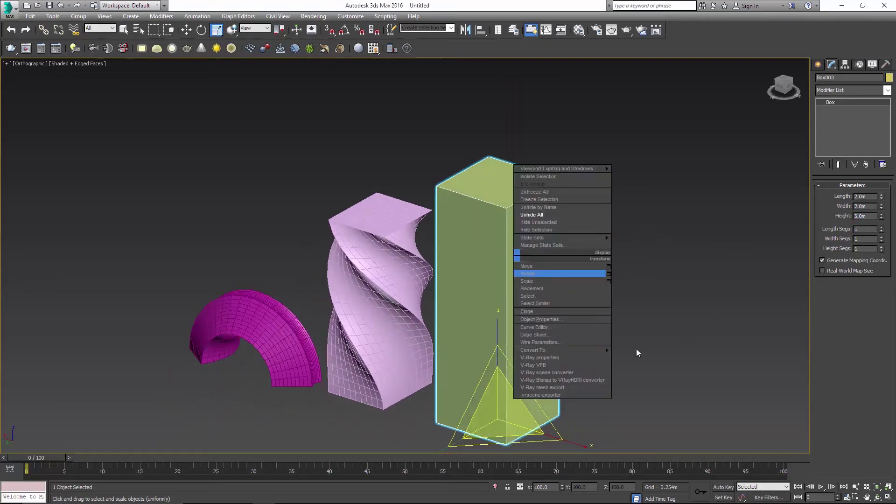
{"action": "left_click", "coordinate": [852, 91]}
{"action": "left_click", "coordinate": [852, 91]}
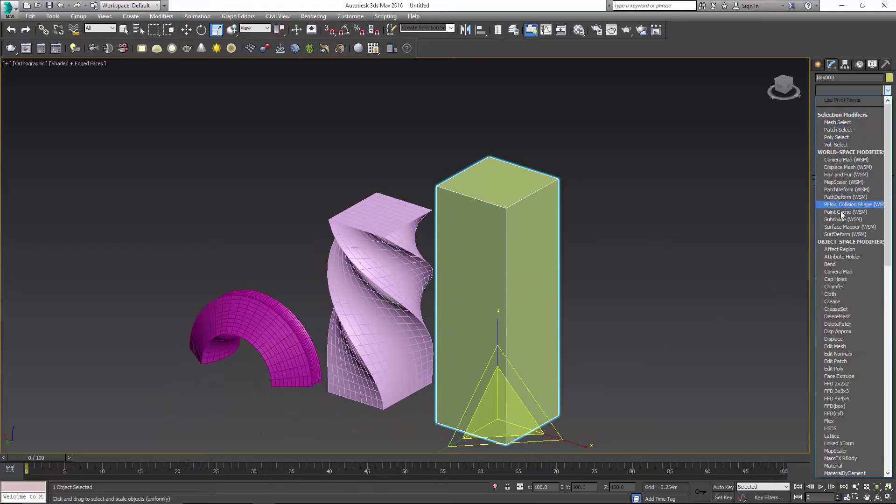
{"action": "scroll", "coordinate": [847, 241], "scroll_direction": "down", "scroll_amount": 11}
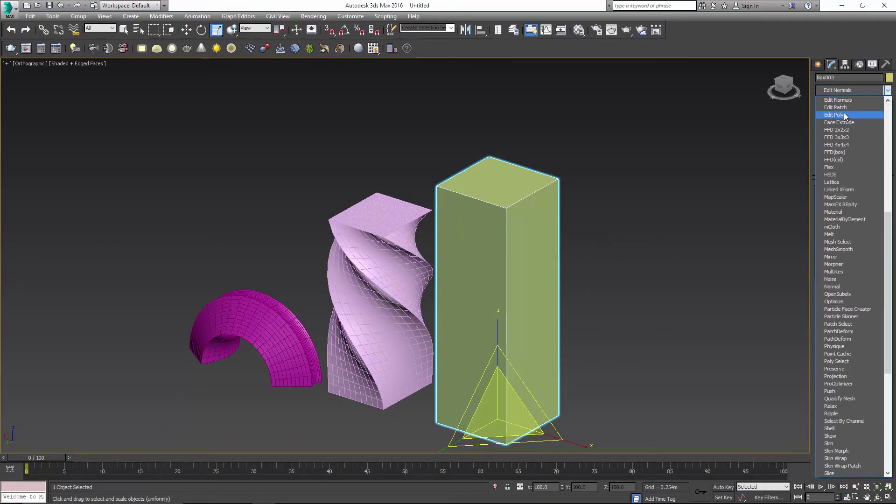
{"action": "left_click", "coordinate": [836, 114]}
Scale the box's top polygon down uniformly so the tower tapers upwards, and leave polygon editing.
{"action": "left_click", "coordinate": [831, 102]}
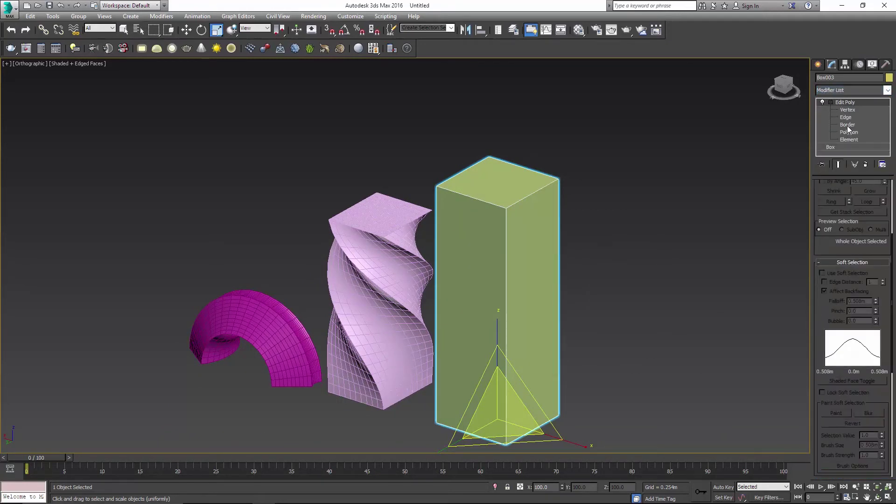
{"action": "left_click", "coordinate": [849, 132]}
{"action": "left_click", "coordinate": [521, 179]}
{"action": "left_click_drag", "start_coordinate": [521, 179], "coordinate": [506, 190]}
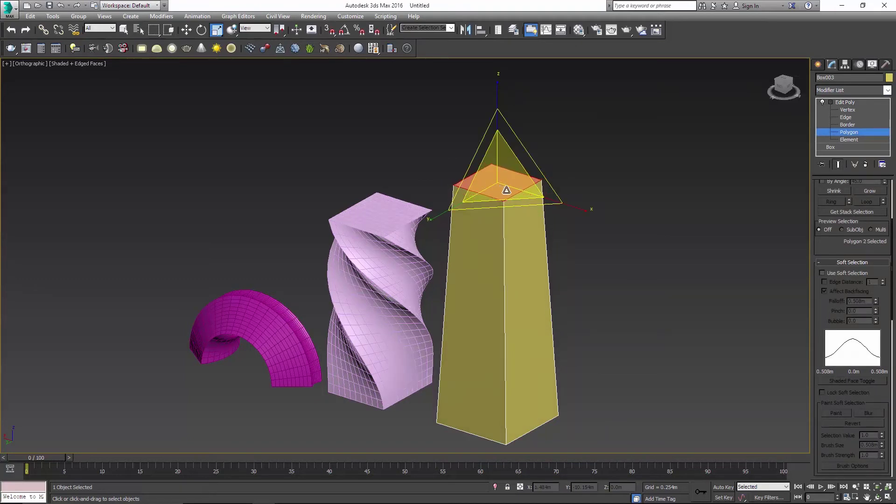
{"action": "key", "text": "w"}
{"action": "left_click", "coordinate": [845, 101]}
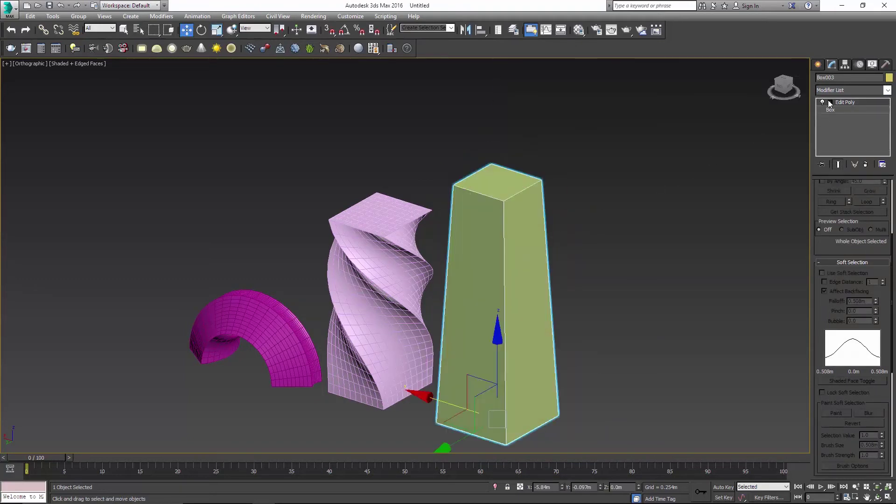
Select the tower's four upright corner edges and connect them with 20 segments.
{"action": "left_click", "coordinate": [844, 91]}
{"action": "left_click", "coordinate": [844, 91]}
{"action": "left_click", "coordinate": [833, 117]}
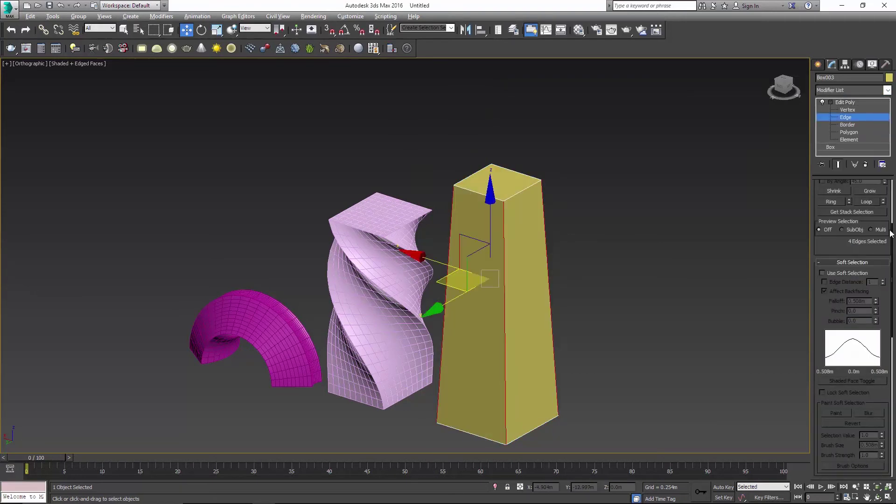
{"action": "scroll", "coordinate": [835, 244], "scroll_direction": "up", "scroll_amount": 3}
{"action": "right_click", "coordinate": [527, 257]}
{"action": "right_click", "coordinate": [510, 285]}
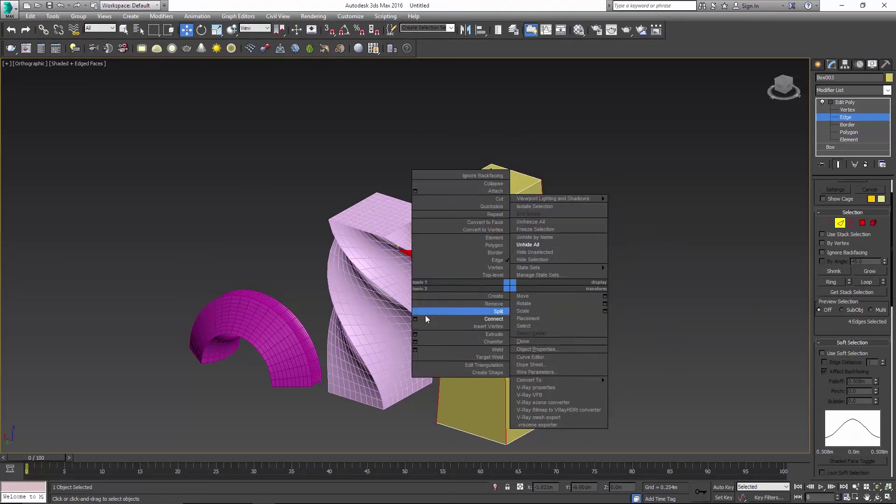
{"action": "left_click", "coordinate": [416, 320]}
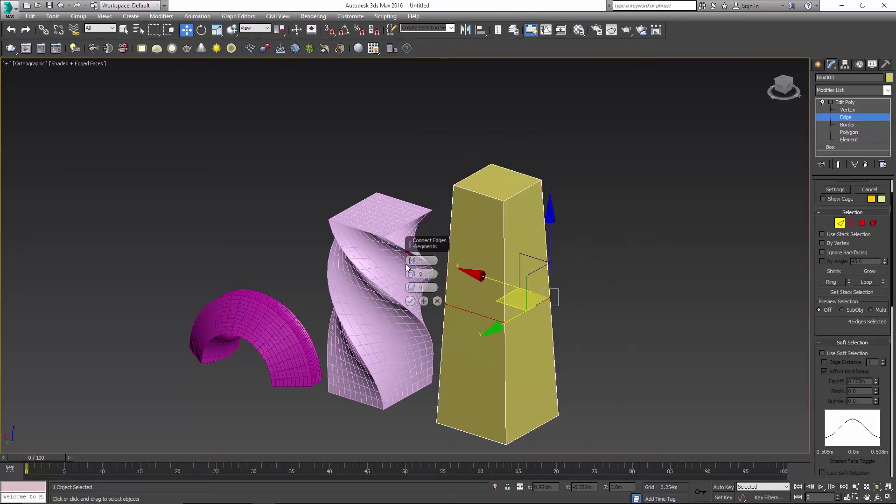
{"action": "left_click_drag", "start_coordinate": [412, 262], "coordinate": [413, 260]}
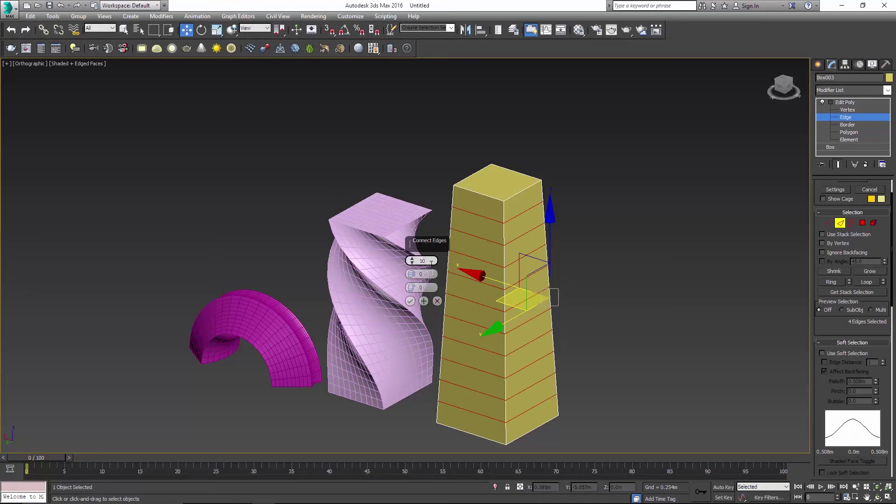
{"action": "type", "text": "0"}
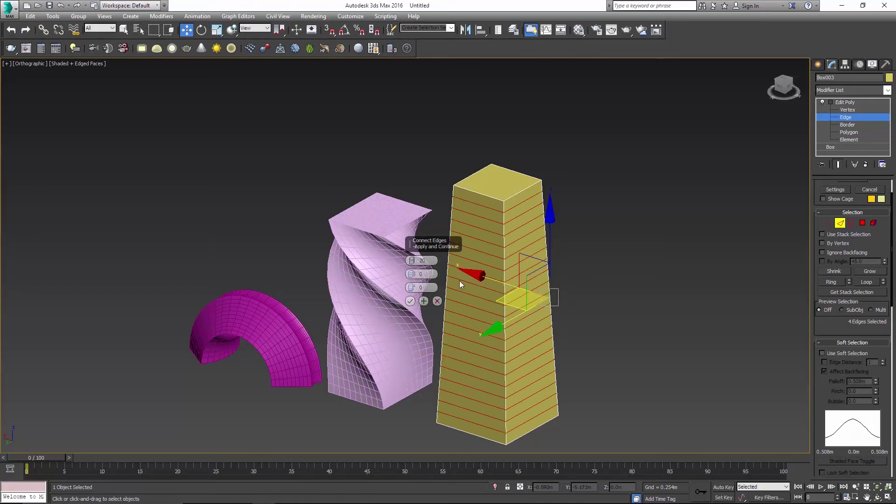
{"action": "left_click", "coordinate": [410, 301]}
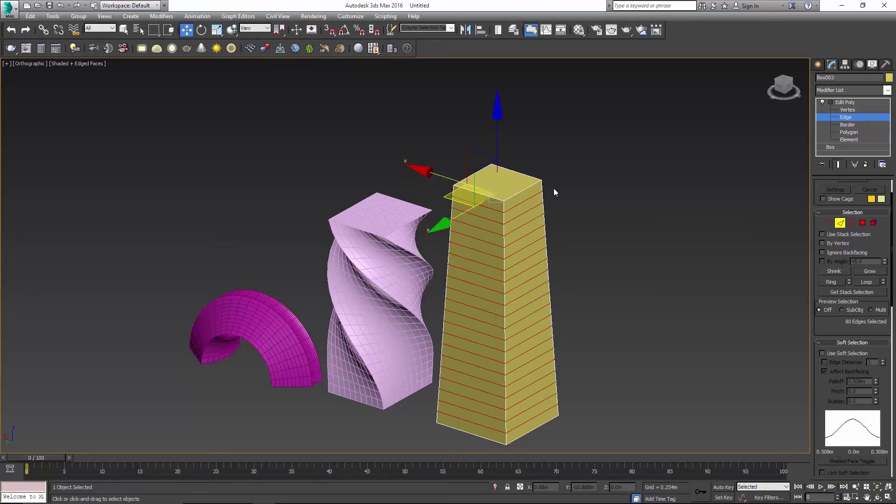
Select the ring of horizontal edges on two opposite sides of the tower and connect them with 5 segments.
{"action": "scroll", "coordinate": [553, 188], "scroll_direction": "up", "scroll_amount": 5}
{"action": "left_click", "coordinate": [427, 219]}
{"action": "left_click", "coordinate": [442, 222]}
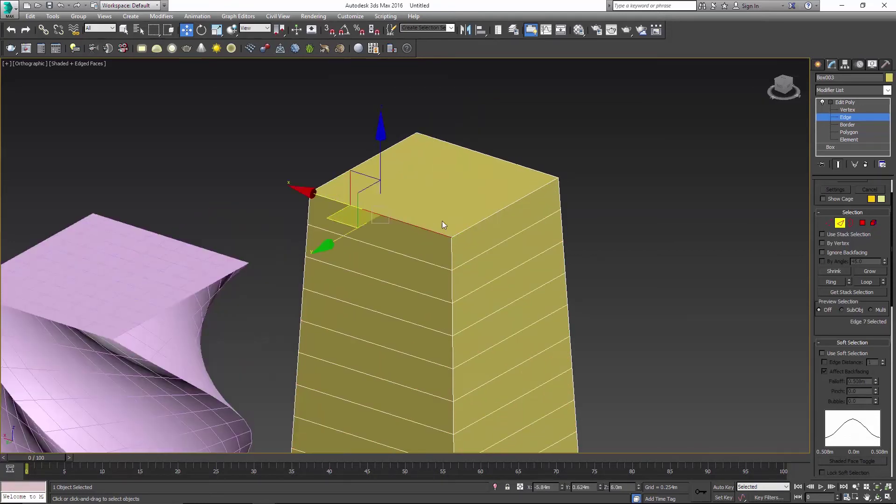
{"action": "key", "text": "alt+r"}
{"action": "middle_click_drag", "start_coordinate": [467, 217], "coordinate": [525, 133]}
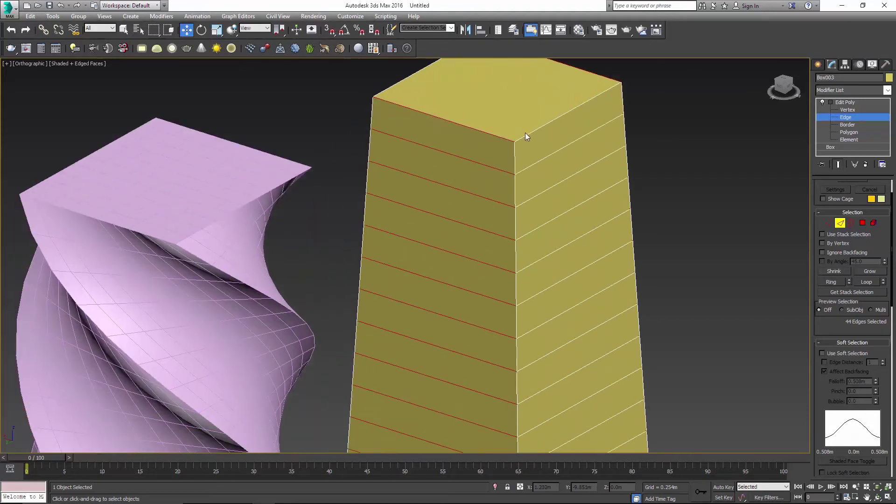
{"action": "middle_click_drag", "start_coordinate": [519, 187], "coordinate": [540, 187], "text": "alt"}
{"action": "right_click", "coordinate": [506, 189]}
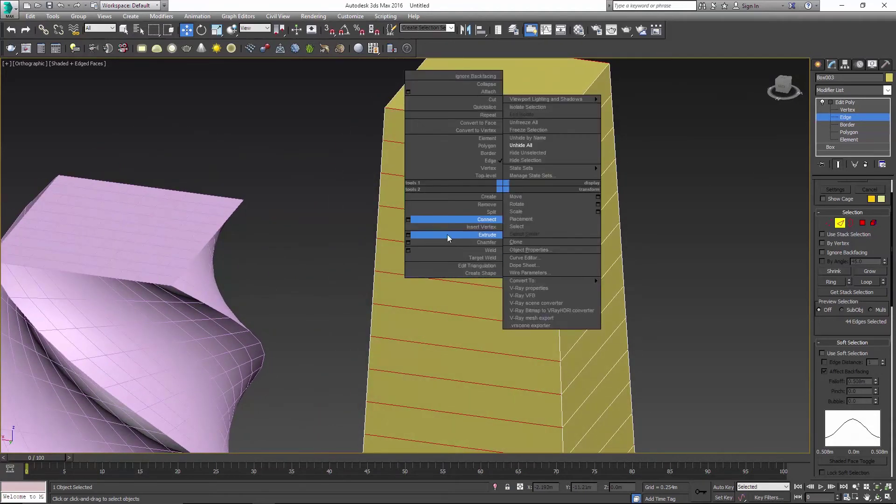
{"action": "left_click", "coordinate": [408, 224]}
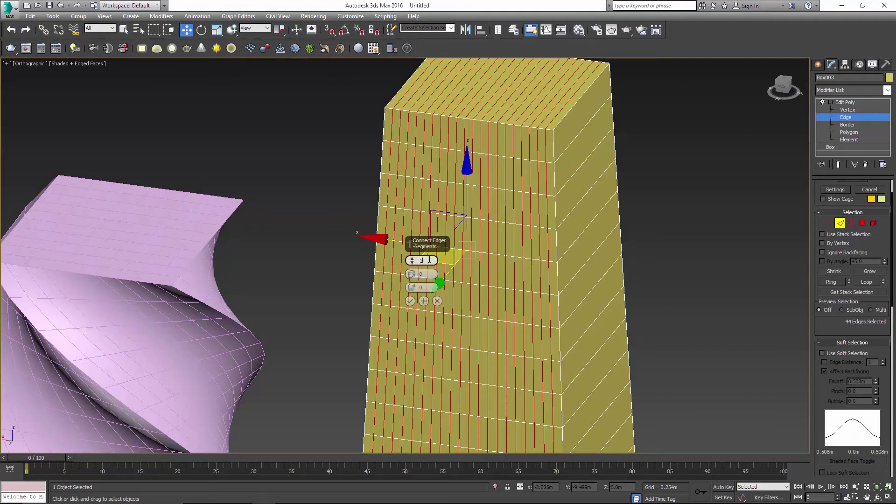
{"action": "left_click", "coordinate": [429, 260]}
{"action": "type", "text": "10"}
{"action": "key", "text": "Return"}
{"action": "middle_click_drag", "start_coordinate": [555, 235], "coordinate": [531, 280]}
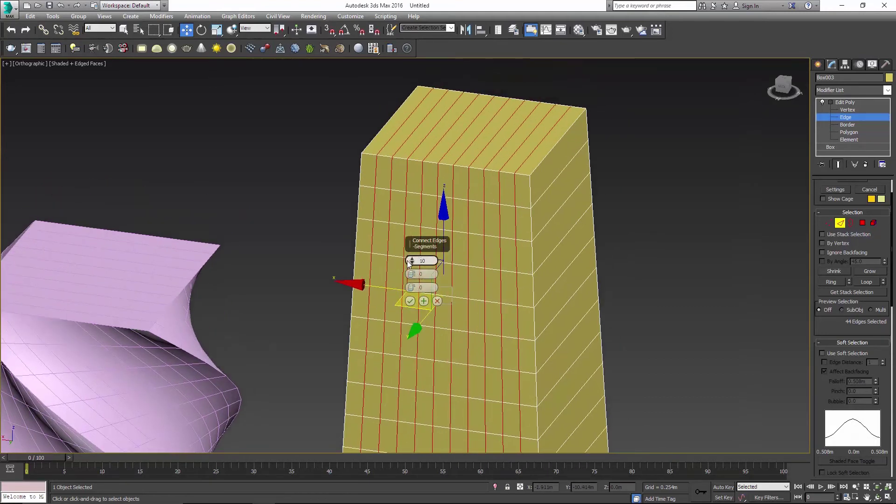
{"action": "left_click_drag", "start_coordinate": [410, 263], "coordinate": [411, 265]}
{"action": "left_click", "coordinate": [410, 301]}
Select the ring of horizontal edges on the tower's other two sides and connect them with 5 segments.
{"action": "middle_click_drag", "start_coordinate": [546, 271], "coordinate": [491, 248], "text": "alt"}
{"action": "key", "text": "alt+r"}
{"action": "right_click", "coordinate": [490, 214]}
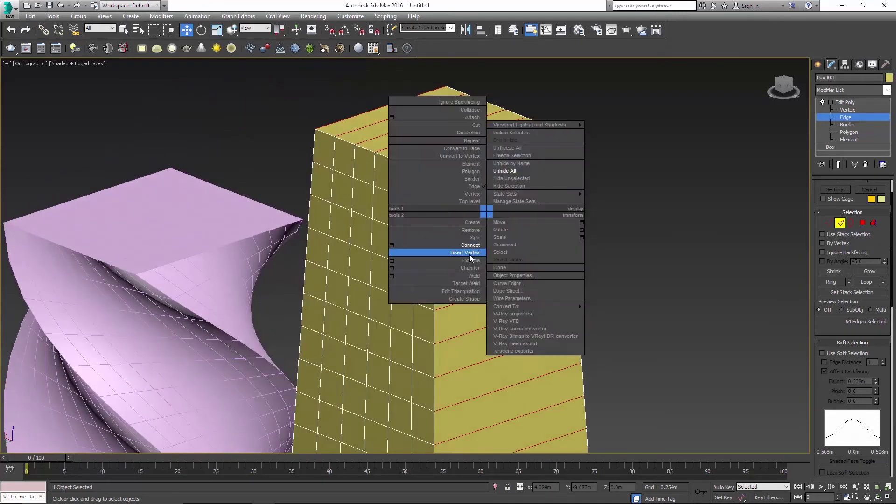
{"action": "left_click", "coordinate": [394, 249]}
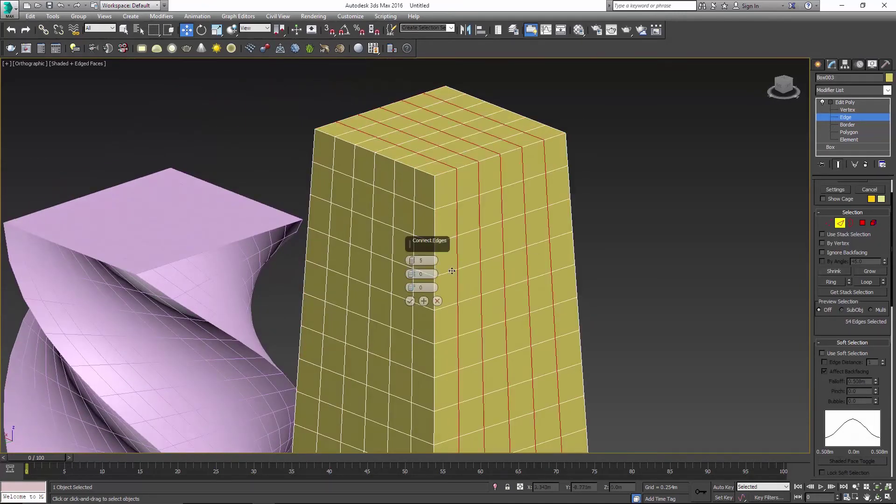
{"action": "left_click", "coordinate": [410, 301]}
{"action": "middle_click_drag", "start_coordinate": [416, 314], "coordinate": [526, 224]}
{"action": "middle_click_drag", "start_coordinate": [527, 225], "coordinate": [558, 217], "text": "alt"}
{"action": "scroll", "coordinate": [558, 216], "scroll_direction": "down", "scroll_amount": 5}
{"action": "mouse_move", "coordinate": [444, 250]}
{"action": "middle_mouse_down", "text": "alt"}
{"action": "mouse_move", "coordinate": [458, 242]}
{"action": "mouse_move", "coordinate": [490, 254]}
{"action": "mouse_move", "coordinate": [492, 230]}
{"action": "middle_mouse_up", "text": "alt"}
Turn off the edged-faces display, clear the edge selection and leave the tower's edge editing.
{"action": "key", "text": "F4"}
{"action": "left_click", "coordinate": [465, 218]}
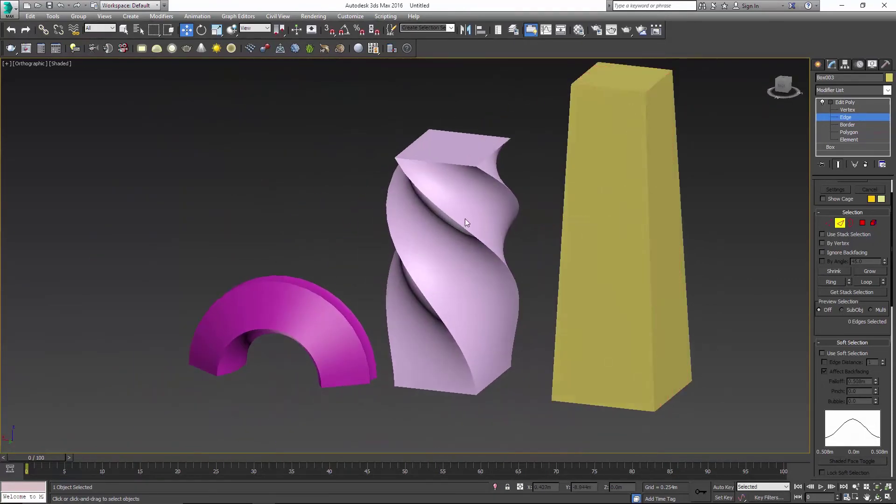
{"action": "left_click", "coordinate": [848, 102]}
Hide the bent box and the twisted box, leaving only the tapered tower in view.
{"action": "left_click", "coordinate": [415, 187]}
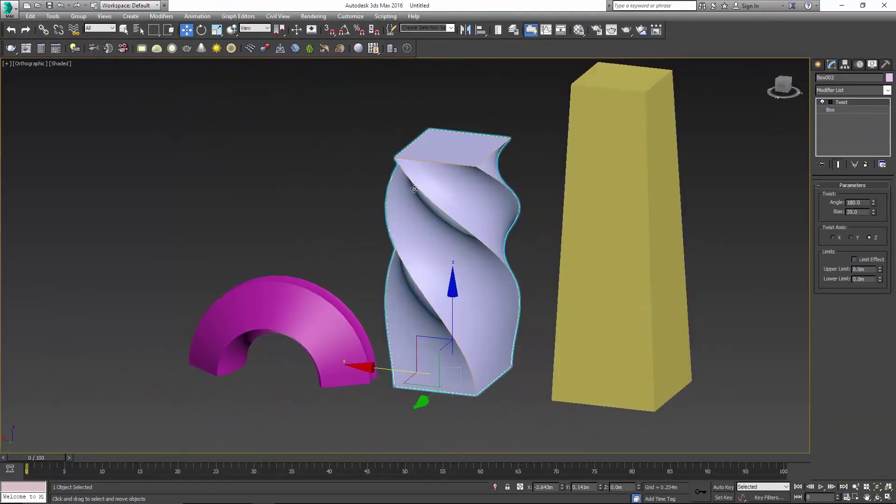
{"action": "left_click", "coordinate": [314, 301]}
{"action": "right_click", "coordinate": [314, 301]}
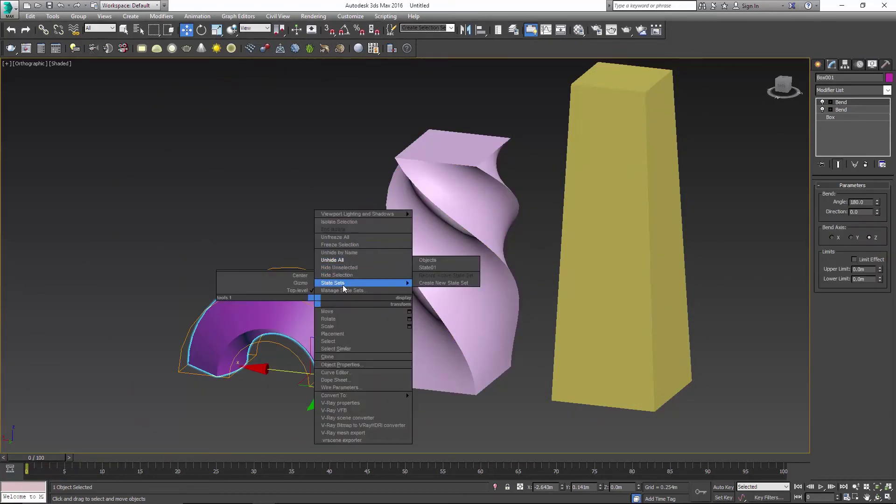
{"action": "left_click", "coordinate": [348, 275]}
{"action": "left_click", "coordinate": [482, 243]}
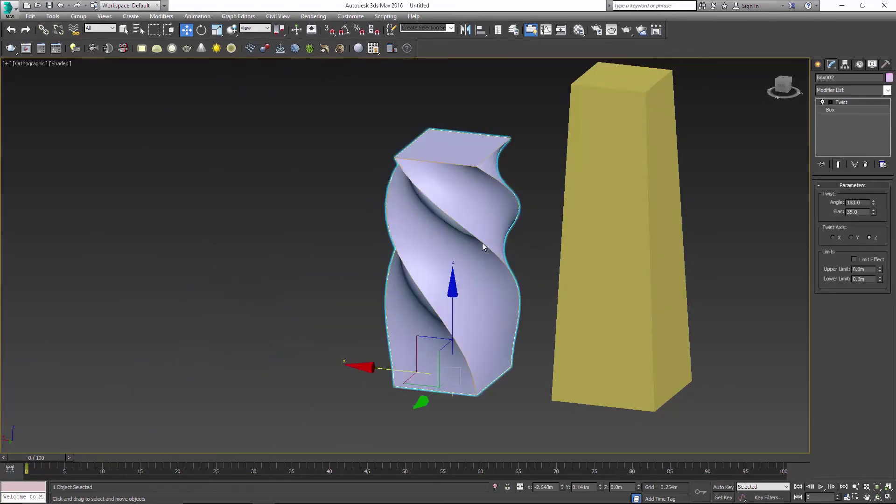
{"action": "right_click", "coordinate": [482, 240]}
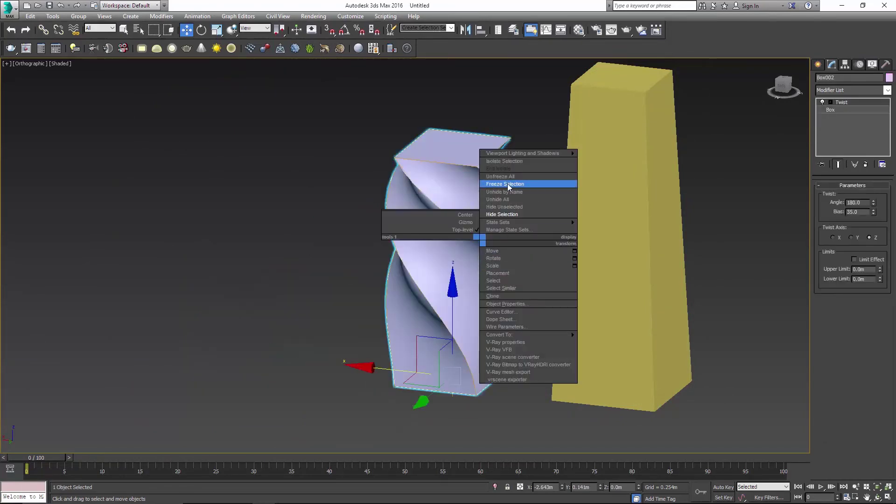
{"action": "left_click", "coordinate": [508, 215]}
{"action": "middle_click_drag", "start_coordinate": [459, 232], "coordinate": [311, 290]}
Select the tower, display its edged faces and add a Twist modifier on top of Edit Poly.
{"action": "left_click", "coordinate": [525, 262]}
{"action": "mouse_move", "coordinate": [524, 262]}
{"action": "middle_mouse_down"}
{"action": "mouse_move", "coordinate": [503, 208]}
{"action": "mouse_move", "coordinate": [438, 256]}
{"action": "mouse_move", "coordinate": [453, 252]}
{"action": "middle_mouse_up"}
{"action": "key", "text": "F4"}
{"action": "left_click", "coordinate": [853, 88]}
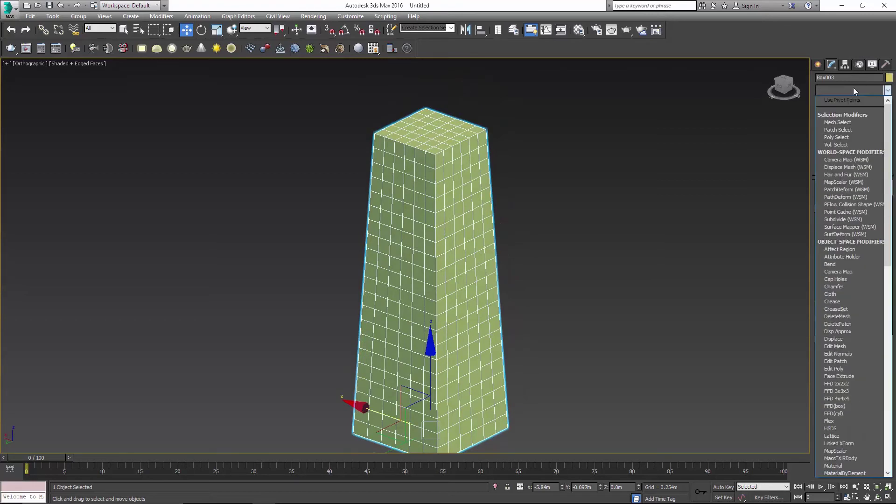
{"action": "scroll", "coordinate": [853, 88], "scroll_direction": "down", "scroll_amount": 15}
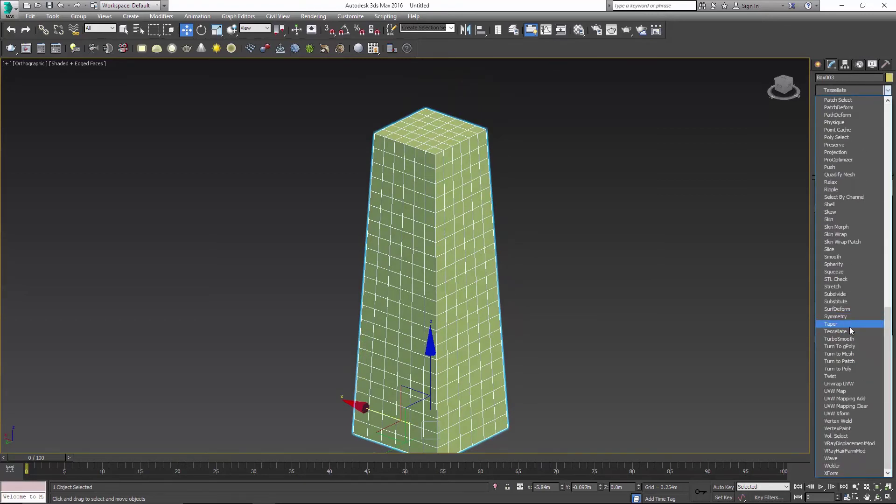
{"action": "left_click", "coordinate": [845, 377]}
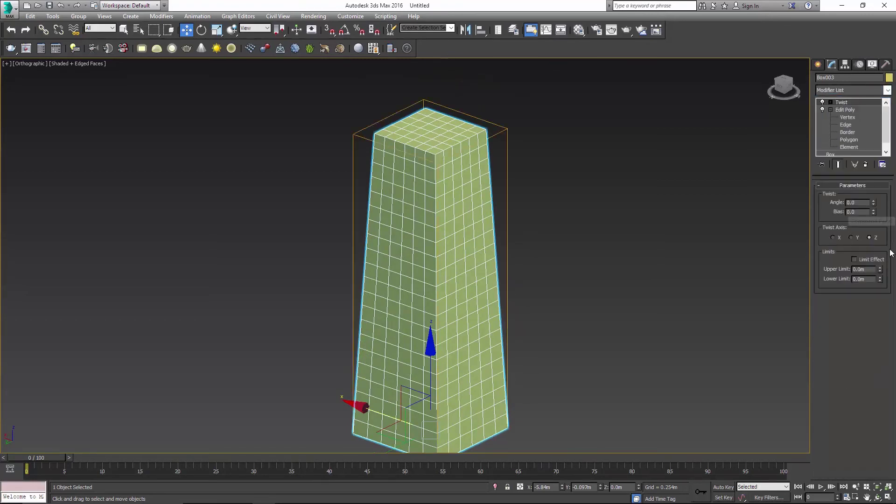
Vary the tower's twist angle freely to preview the effect, and enter 90 as the angle.
{"action": "left_click_drag", "start_coordinate": [875, 204], "coordinate": [875, 9]}
{"action": "left_click_drag", "start_coordinate": [866, 495], "coordinate": [856, 9]}
{"action": "middle_click_drag", "start_coordinate": [504, 287], "coordinate": [567, 278], "text": "alt"}
{"action": "type", "text": "90"}
{"action": "key", "text": "Return"}
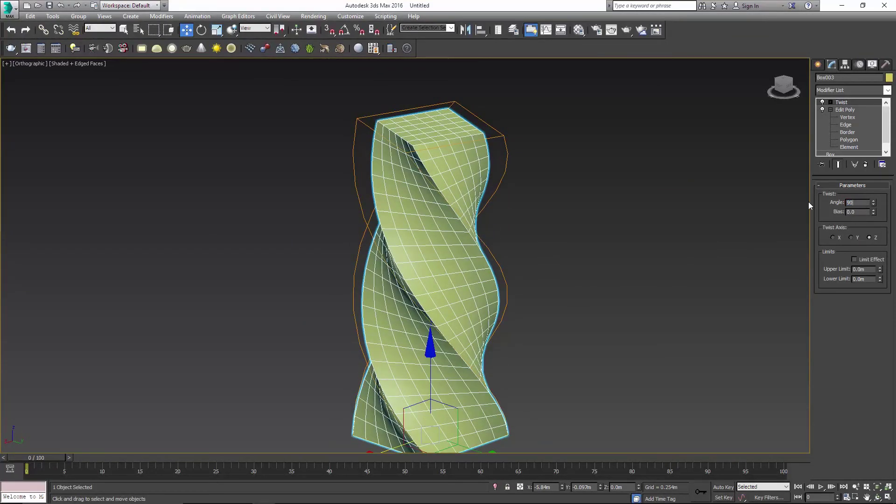
Try a twist angle of 180 on the tower and view it from several sides.
{"action": "middle_click_drag", "start_coordinate": [440, 288], "coordinate": [472, 279]}
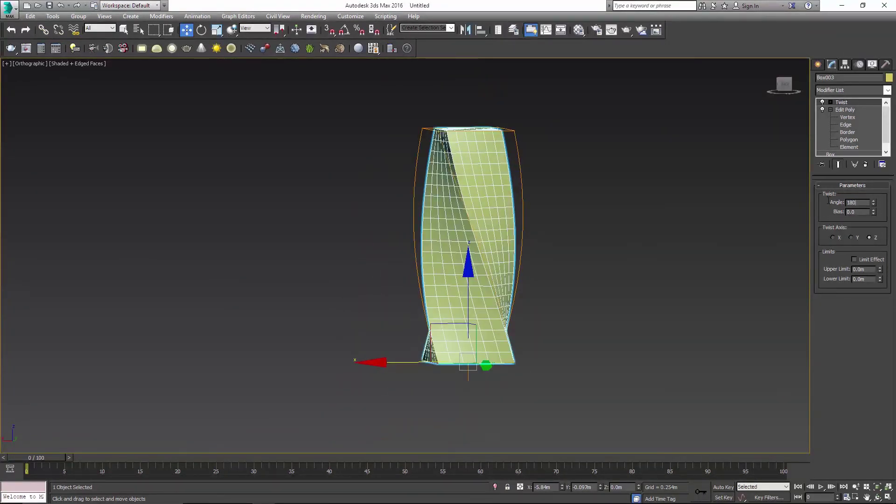
{"action": "key", "text": "Return"}
{"action": "middle_click_drag", "start_coordinate": [467, 233], "coordinate": [329, 360], "text": "alt"}
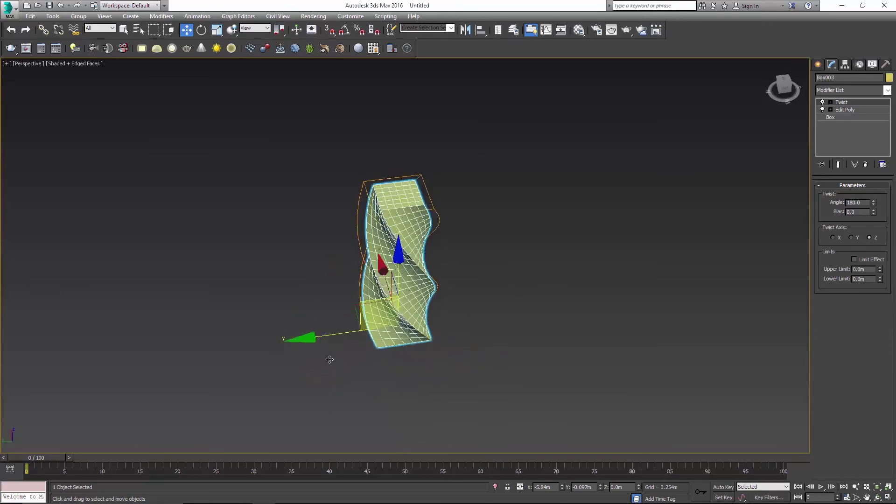
{"action": "middle_click_drag", "start_coordinate": [329, 360], "coordinate": [364, 350], "text": "alt"}
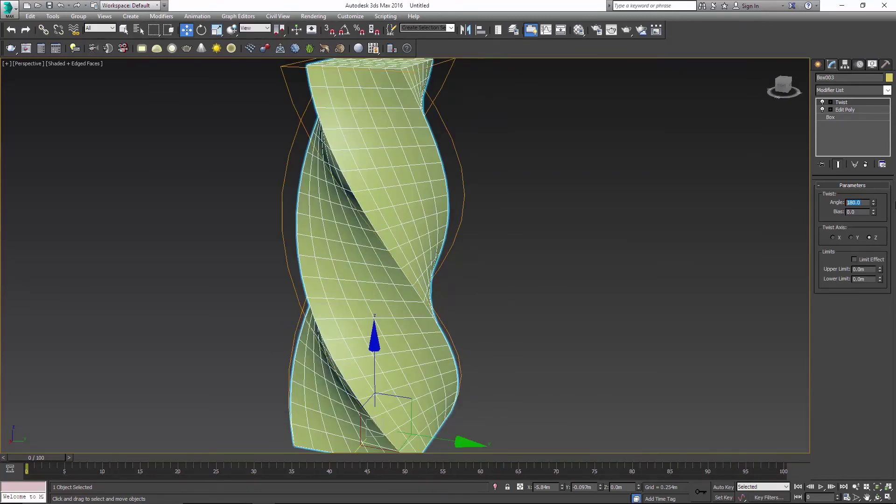
Set the tower's twist angle to 90 and deselect the tower.
{"action": "type", "text": "90"}
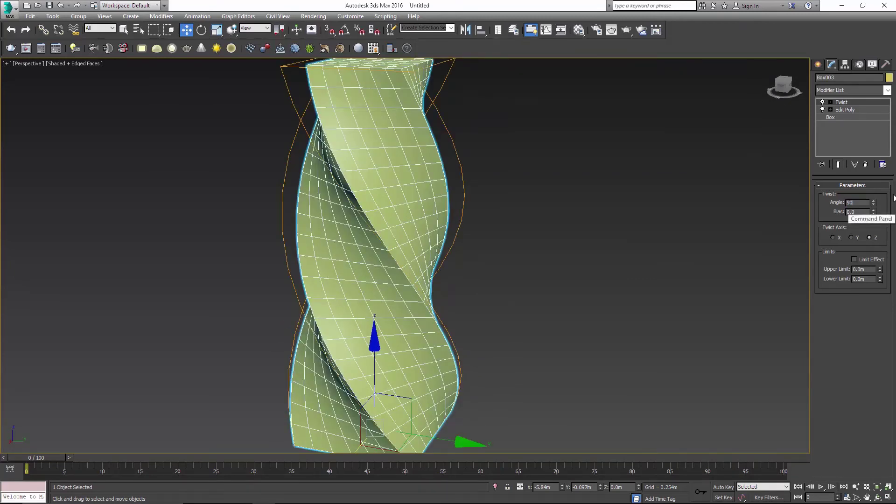
{"action": "key", "text": "Return"}
{"action": "scroll", "coordinate": [661, 233], "scroll_direction": "down", "scroll_amount": 4}
{"action": "middle_click_drag", "start_coordinate": [530, 299], "coordinate": [618, 288], "text": "alt"}
{"action": "left_click", "coordinate": [646, 242]}
Examine the twisted tower's form by switching between wireframe and shaded display and hiding the edged faces.
{"action": "scroll", "coordinate": [548, 260], "scroll_direction": "up", "scroll_amount": 3}
{"action": "scroll", "coordinate": [537, 254], "scroll_direction": "up", "scroll_amount": 2}
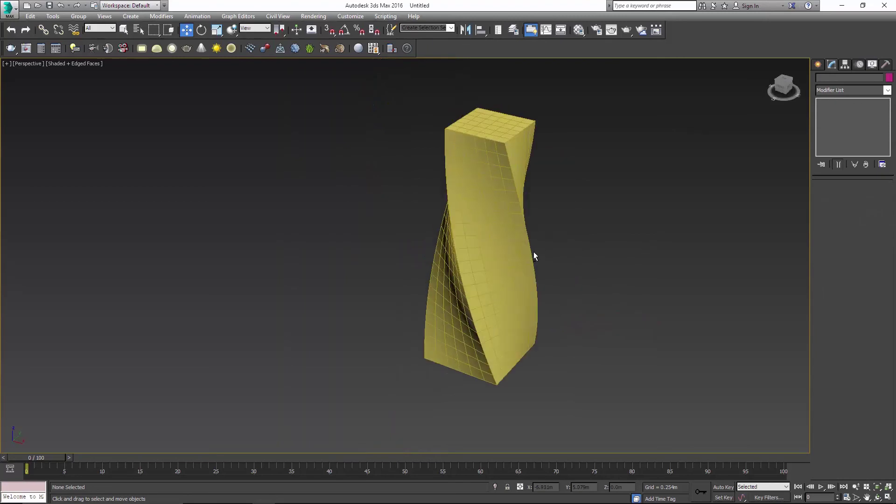
{"action": "key", "text": "F3"}
{"action": "key", "text": "F3"}
{"action": "key", "text": "F4"}
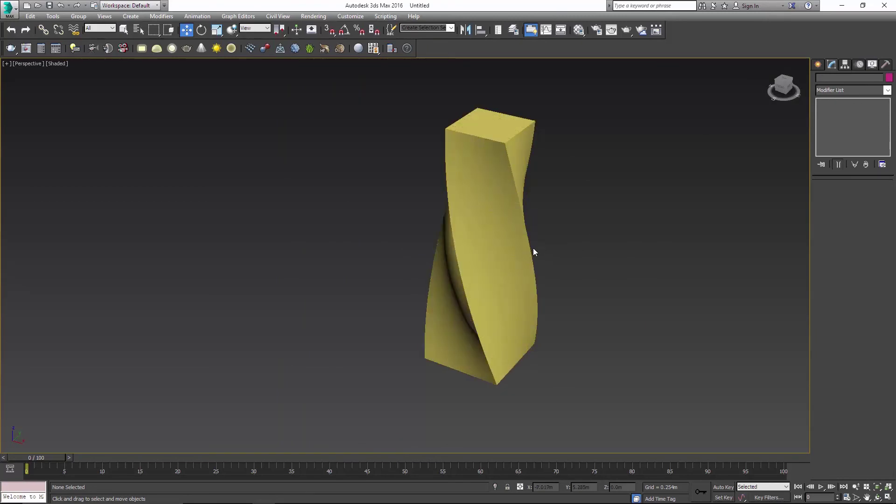
Select the tower, look into the Edit Poly edge level beneath its Twist, and return to the Twist modifier.
{"action": "left_click", "coordinate": [490, 196]}
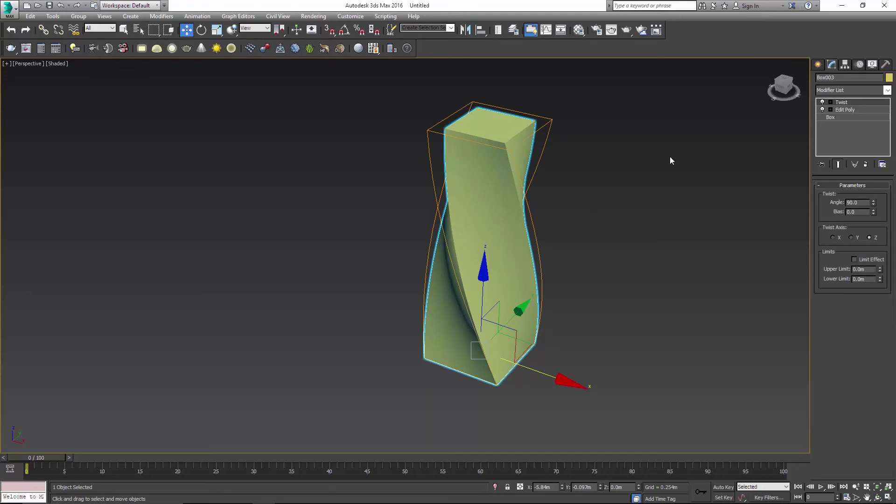
{"action": "left_click", "coordinate": [831, 110]}
{"action": "left_click", "coordinate": [845, 131]}
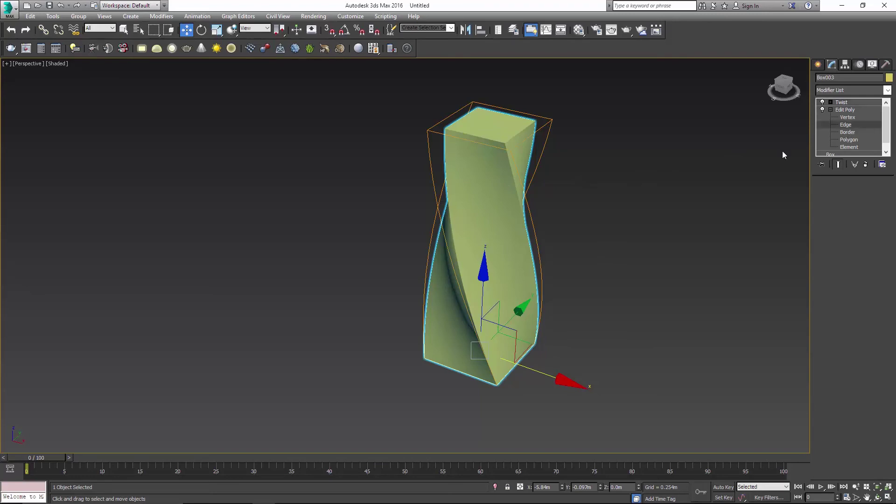
{"action": "left_click", "coordinate": [830, 109]}
{"action": "left_click", "coordinate": [843, 103]}
Display the tower in wireframe and add a second Edit Poly modifier above the Twist.
{"action": "mouse_move", "coordinate": [609, 138]}
{"action": "middle_mouse_down"}
{"action": "mouse_move", "coordinate": [608, 160]}
{"action": "mouse_move", "coordinate": [649, 139]}
{"action": "middle_mouse_up"}
{"action": "scroll", "coordinate": [608, 160], "scroll_direction": "up", "scroll_amount": 2}
{"action": "key", "text": "F3"}
{"action": "middle_click_drag", "start_coordinate": [530, 204], "coordinate": [486, 203], "text": "alt"}
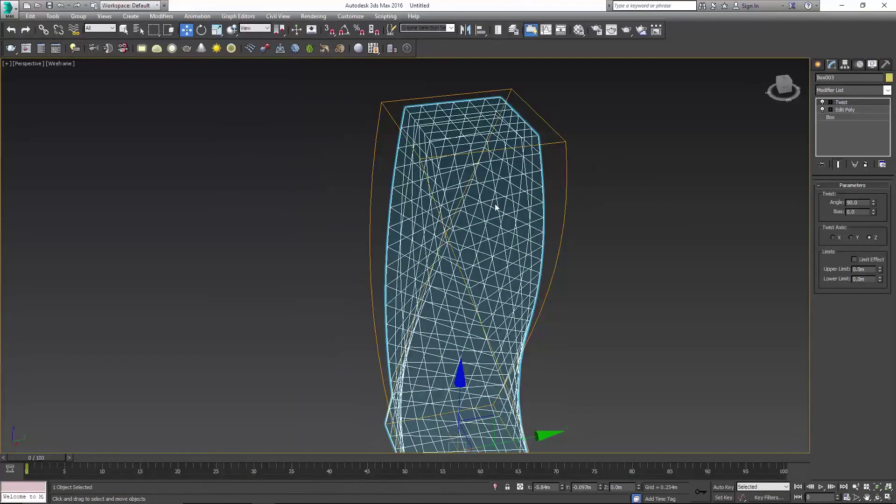
{"action": "right_click", "coordinate": [483, 202]}
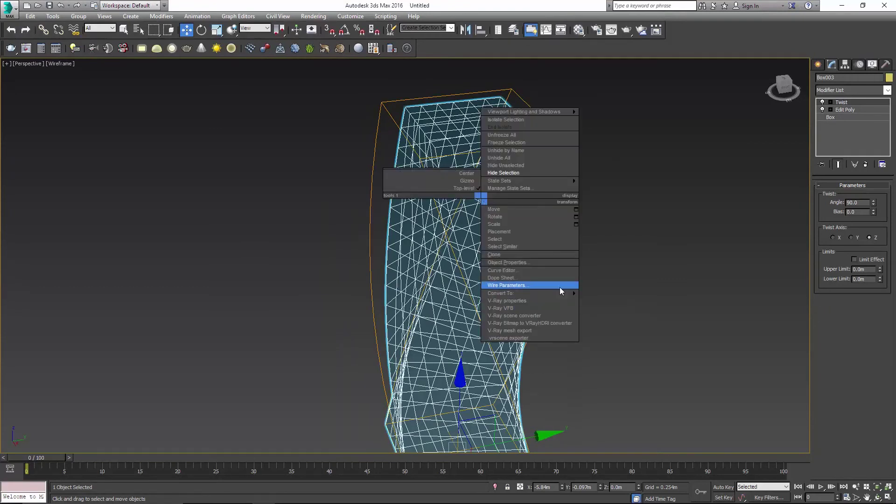
{"action": "mouse_move", "coordinate": [559, 293]}
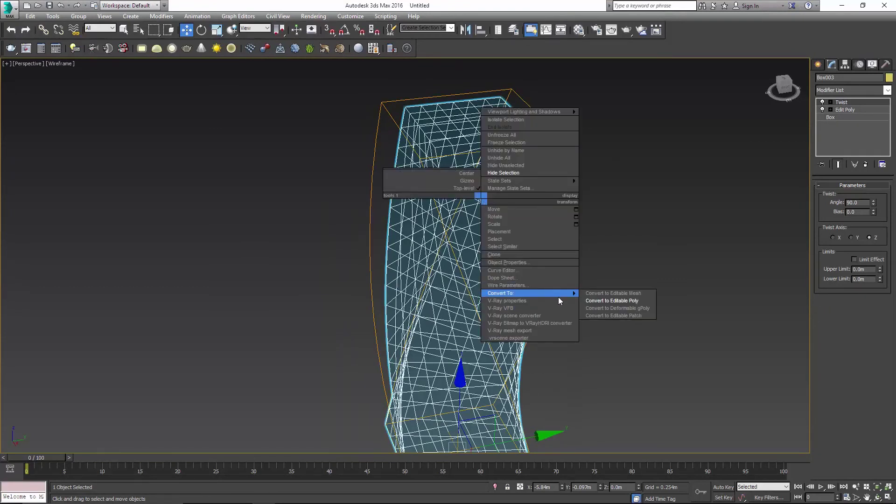
{"action": "left_click", "coordinate": [855, 85]}
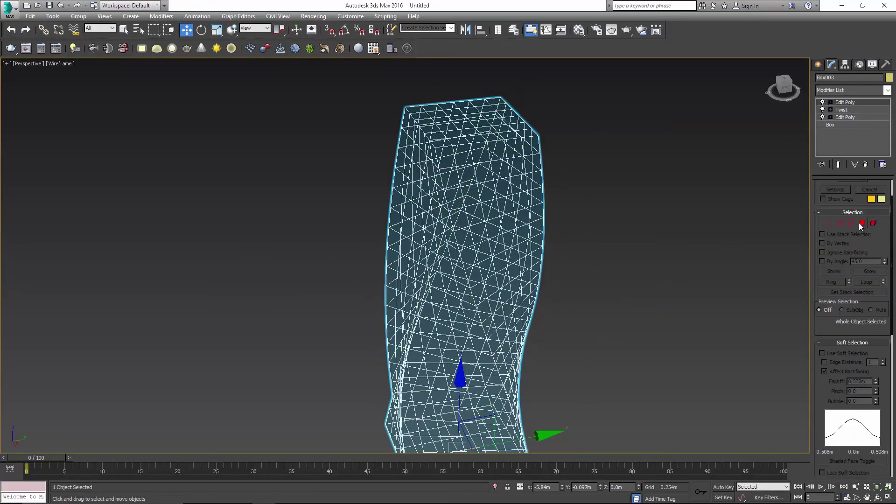
Enter edge editing in the new Edit Poly, return to shaded display and select all of the tower's edges.
{"action": "left_click", "coordinate": [840, 223]}
{"action": "double_click", "coordinate": [497, 158]}
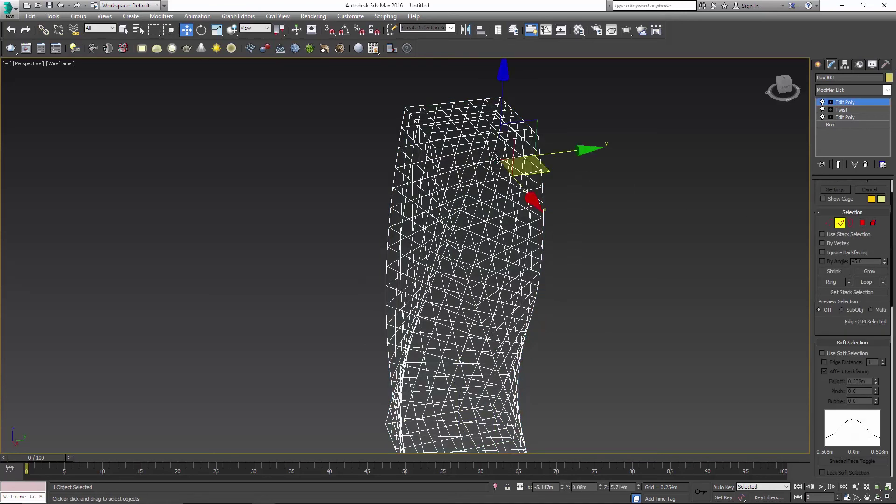
{"action": "left_click", "coordinate": [578, 170]}
{"action": "left_click", "coordinate": [501, 178]}
{"action": "key", "text": "F3"}
{"action": "key", "text": "ctrl+a"}
Create a separate spline shape from all the selected tower edges, comparing the linear and smooth shape types.
{"action": "scroll", "coordinate": [575, 215], "scroll_direction": "down", "scroll_amount": 5}
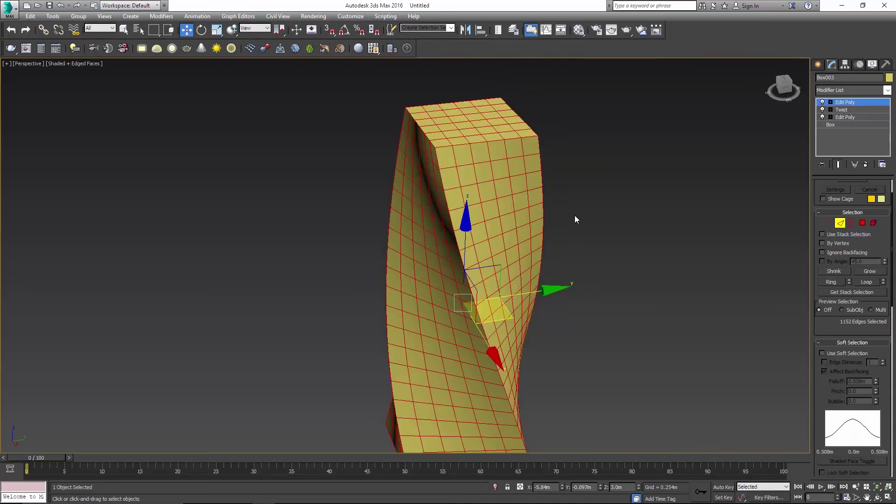
{"action": "scroll", "coordinate": [838, 327], "scroll_direction": "down", "scroll_amount": 5}
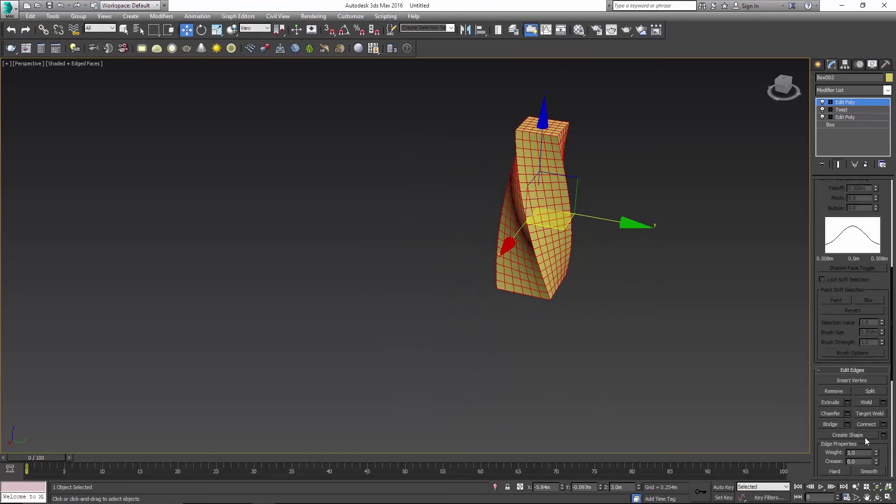
{"action": "scroll", "coordinate": [864, 438], "scroll_direction": "down", "scroll_amount": 1}
{"action": "left_click", "coordinate": [884, 421]}
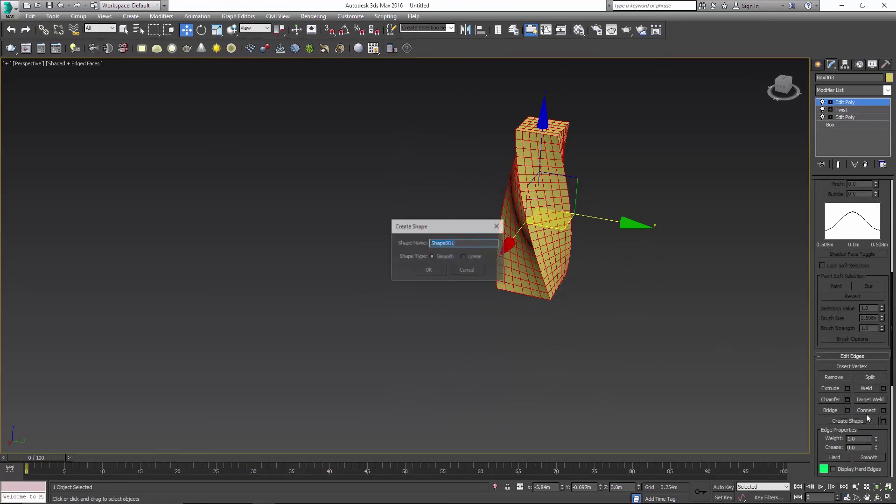
{"action": "left_click", "coordinate": [470, 256]}
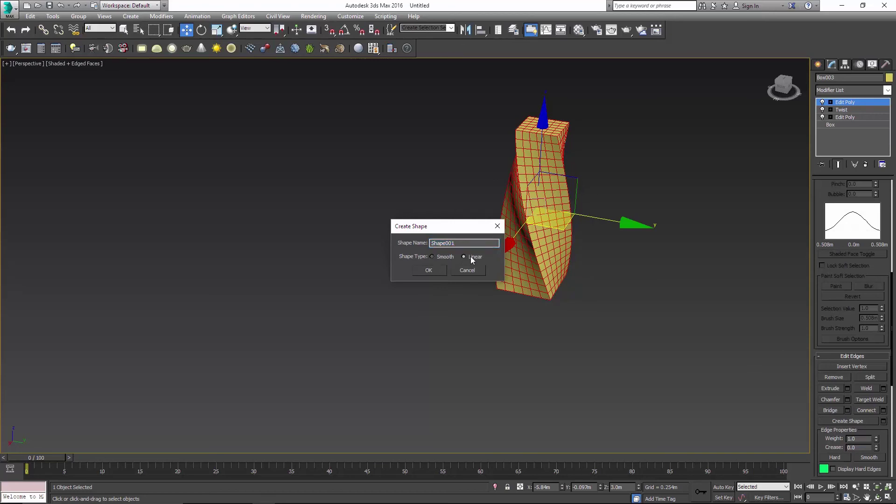
{"action": "left_click", "coordinate": [452, 257]}
{"action": "left_click_drag", "start_coordinate": [462, 226], "coordinate": [407, 157]}
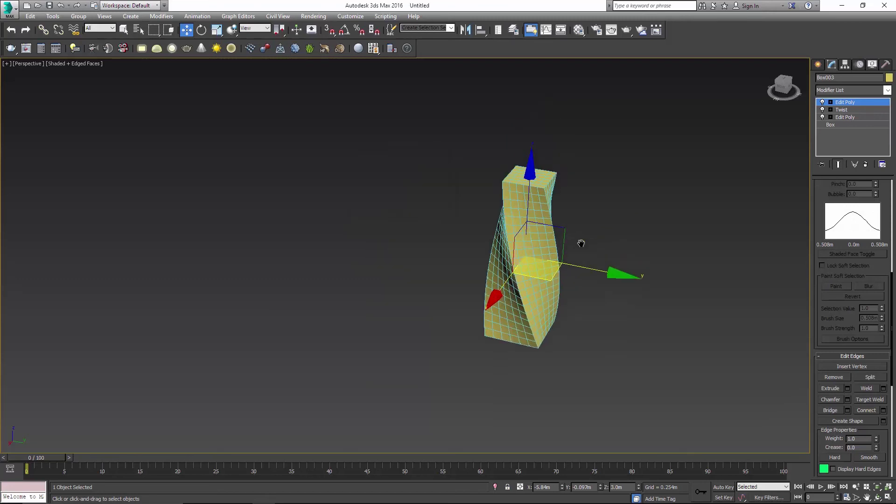
Leave the tower's edge editing and clear the object selection.
{"action": "scroll", "coordinate": [581, 242], "scroll_direction": "up", "scroll_amount": 5}
{"action": "scroll", "coordinate": [582, 257], "scroll_direction": "down", "scroll_amount": 4}
{"action": "middle_click_drag", "start_coordinate": [582, 257], "coordinate": [554, 260], "text": "alt"}
{"action": "left_click", "coordinate": [844, 103]}
{"action": "left_click", "coordinate": [695, 167]}
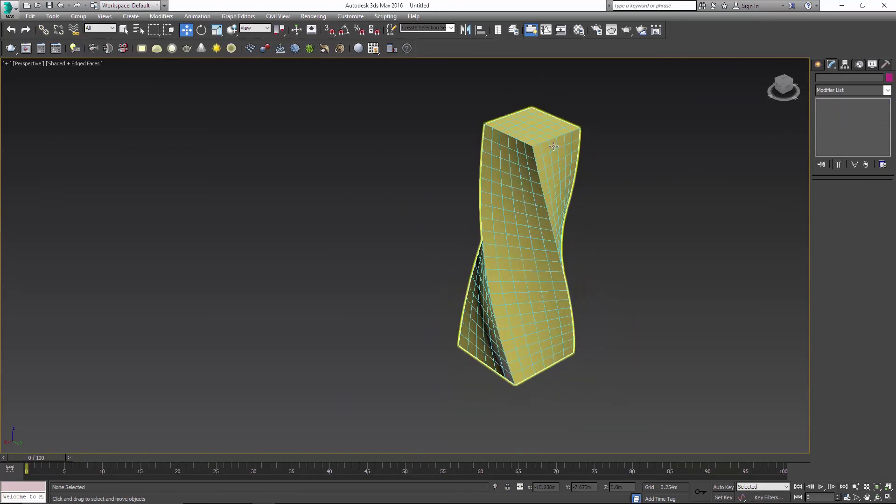
Try pulling the tower and its extracted edge shape apart, undoing each move.
{"action": "left_click_drag", "start_coordinate": [554, 146], "coordinate": [450, 210]}
{"action": "key", "text": "ctrl+z"}
{"action": "scroll", "coordinate": [618, 114], "scroll_direction": "up", "scroll_amount": 5}
{"action": "left_click", "coordinate": [619, 114]}
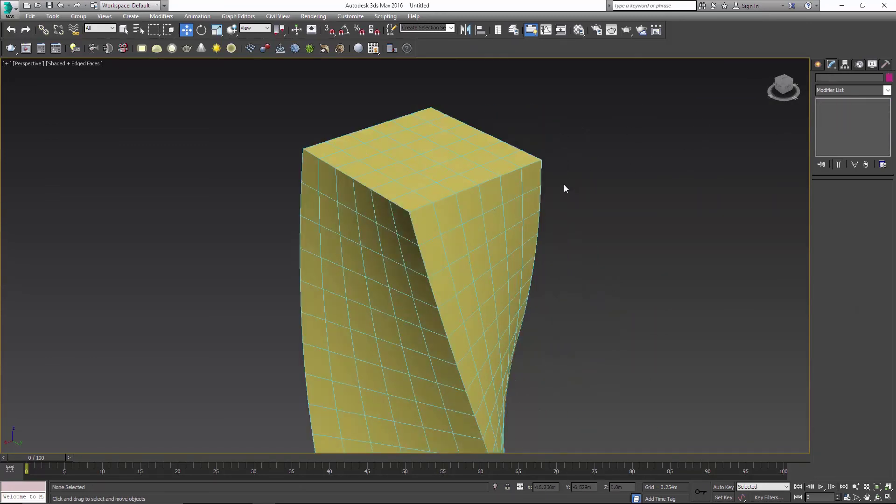
{"action": "left_click_drag", "start_coordinate": [538, 161], "coordinate": [633, 104]}
{"action": "key", "text": "ctrl+z"}
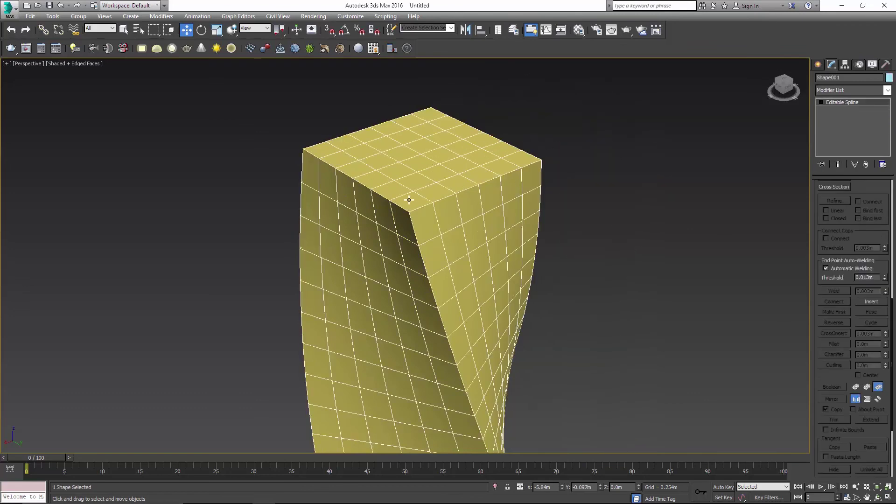
Select the tower and delete the topmost Edit Poly modifier from its stack.
{"action": "left_click", "coordinate": [414, 224]}
{"action": "right_click", "coordinate": [835, 102]}
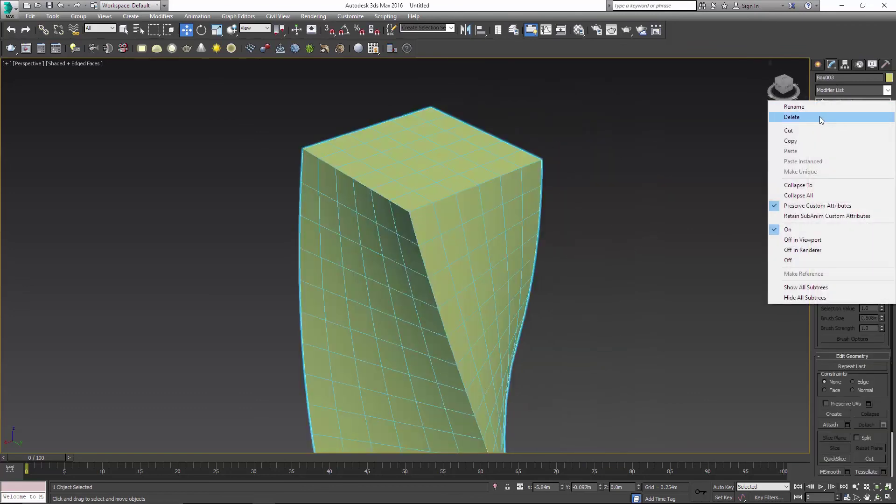
{"action": "left_click", "coordinate": [820, 116]}
{"action": "middle_click_drag", "start_coordinate": [563, 191], "coordinate": [611, 194]}
{"action": "scroll", "coordinate": [667, 149], "scroll_direction": "down", "scroll_amount": 5}
{"action": "scroll", "coordinate": [559, 179], "scroll_direction": "up", "scroll_amount": 4}
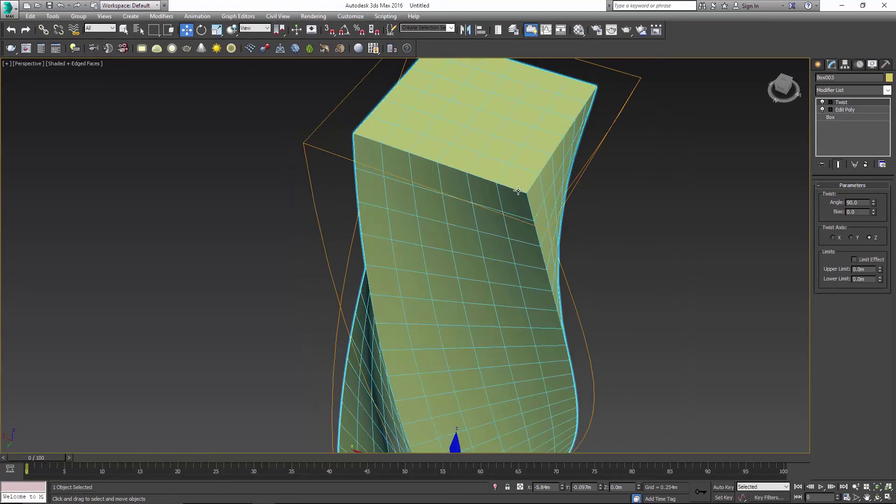
{"action": "scroll", "coordinate": [526, 195], "scroll_direction": "down", "scroll_amount": 4}
{"action": "middle_click_drag", "start_coordinate": [593, 190], "coordinate": [601, 205], "text": "alt"}
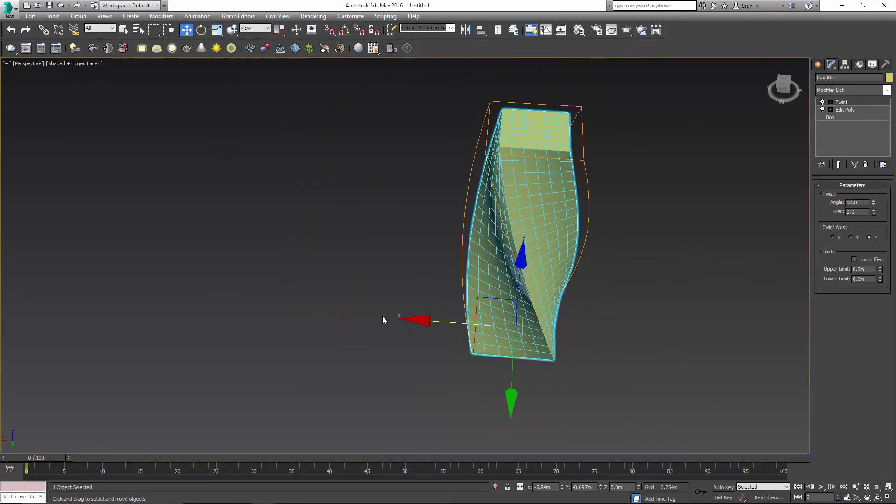
Freeze the twisted tower so that only the extracted edge shape can be selected.
{"action": "left_click_drag", "start_coordinate": [388, 314], "coordinate": [273, 297]}
{"action": "right_click", "coordinate": [283, 297]}
{"action": "left_click", "coordinate": [699, 235]}
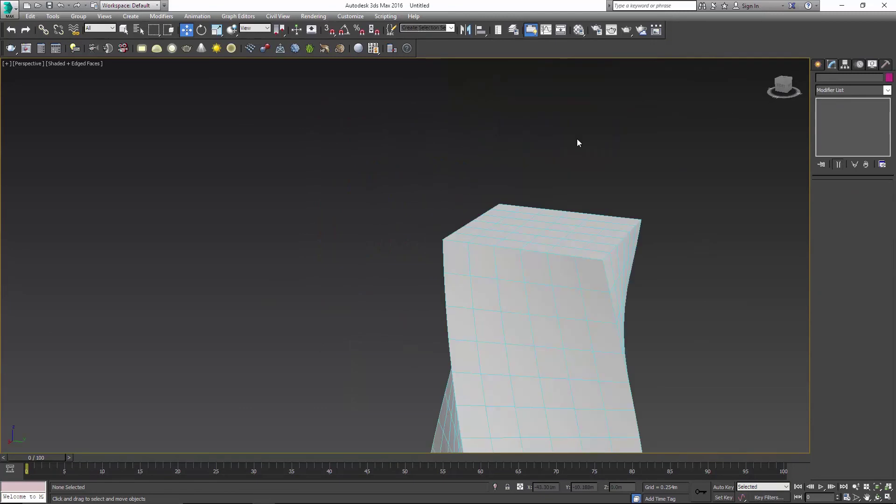
Select the extracted edge shape and enable its spline thickness in both the renderer and the viewport.
{"action": "left_click", "coordinate": [534, 251]}
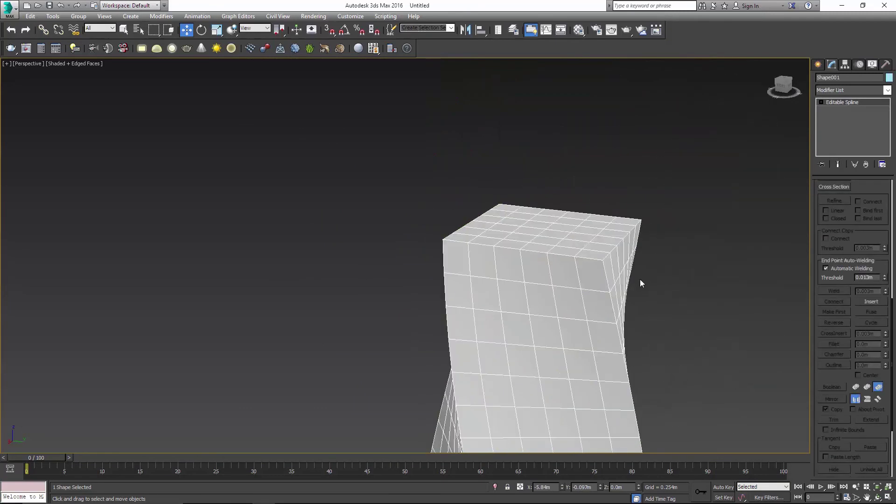
{"action": "scroll", "coordinate": [536, 234], "scroll_direction": "up", "scroll_amount": 4}
{"action": "scroll", "coordinate": [847, 236], "scroll_direction": "up", "scroll_amount": 10}
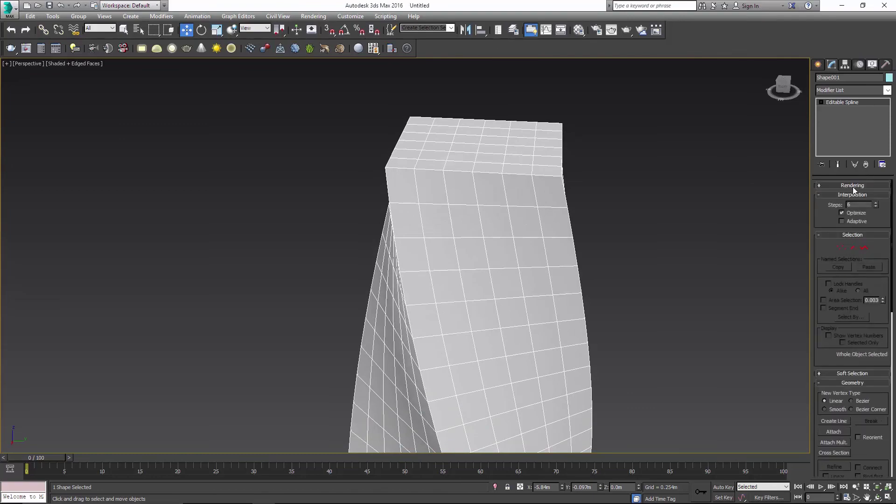
{"action": "left_click", "coordinate": [854, 186]}
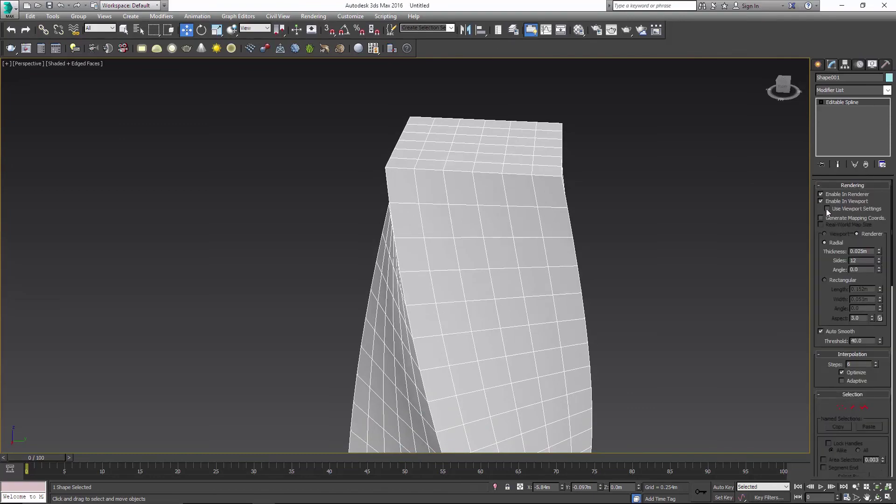
{"action": "middle_click_drag", "start_coordinate": [537, 262], "coordinate": [563, 237]}
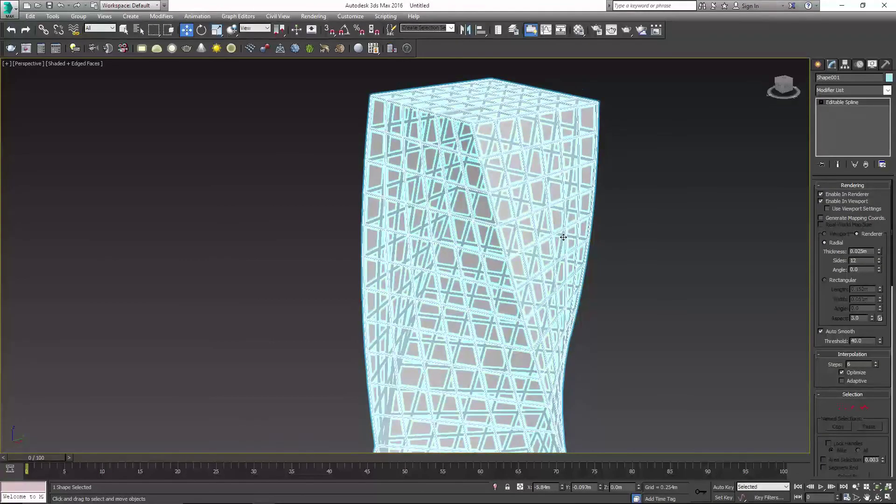
{"action": "scroll", "coordinate": [563, 238], "scroll_direction": "down", "scroll_amount": 2}
{"action": "scroll", "coordinate": [536, 186], "scroll_direction": "up", "scroll_amount": 10}
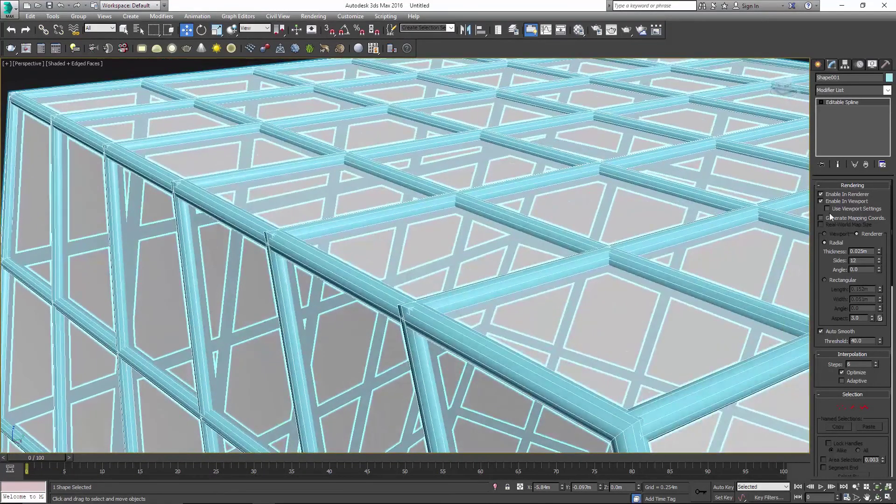
Give the edge shape a rectangular rendering profile with a length and width of 0.01 m.
{"action": "left_click", "coordinate": [844, 280]}
{"action": "left_click", "coordinate": [871, 290]}
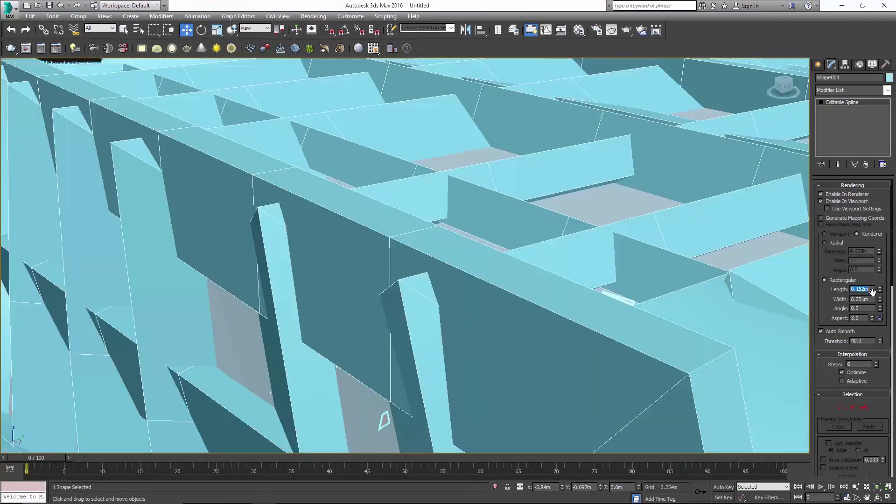
{"action": "type", "text": ".01"}
{"action": "key", "text": "Tab"}
{"action": "type", "text": ".01"}
{"action": "key", "text": "Return"}
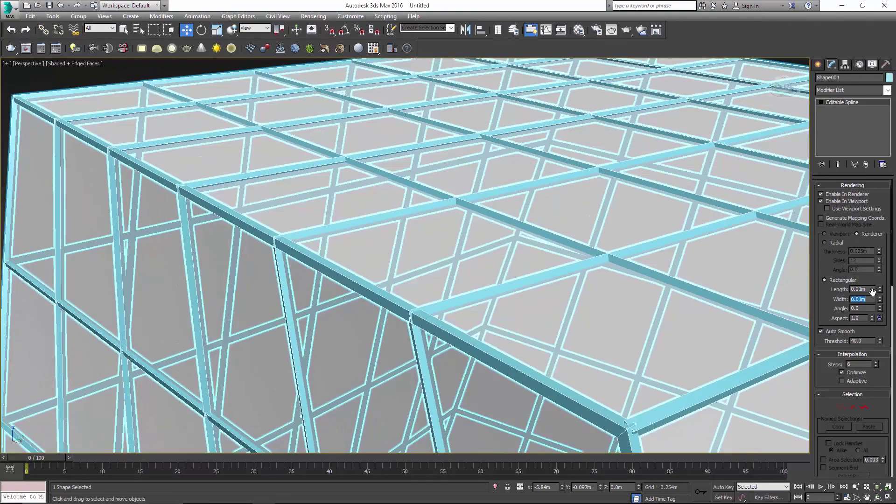
Clear the selection and unfreeze all objects.
{"action": "middle_click_drag", "start_coordinate": [450, 270], "coordinate": [467, 236]}
{"action": "scroll", "coordinate": [424, 219], "scroll_direction": "down", "scroll_amount": 10}
{"action": "left_click", "coordinate": [467, 235]}
{"action": "scroll", "coordinate": [446, 270], "scroll_direction": "up", "scroll_amount": 3}
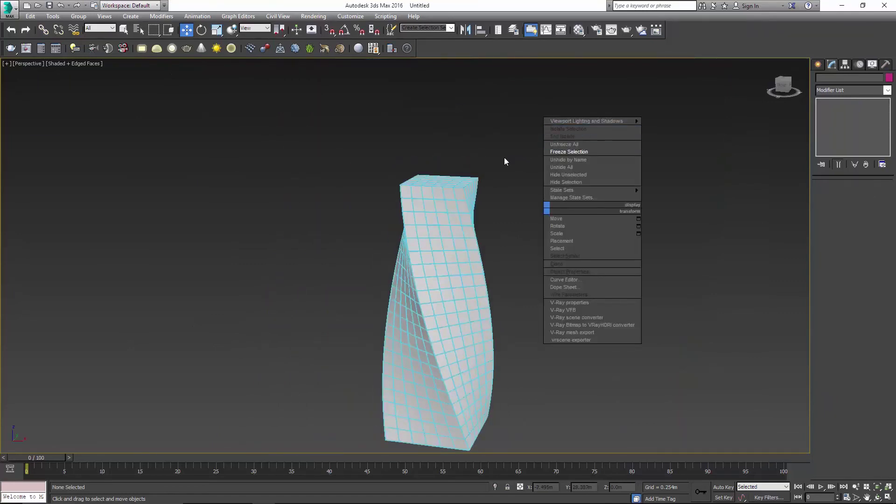
{"action": "left_click", "coordinate": [584, 144]}
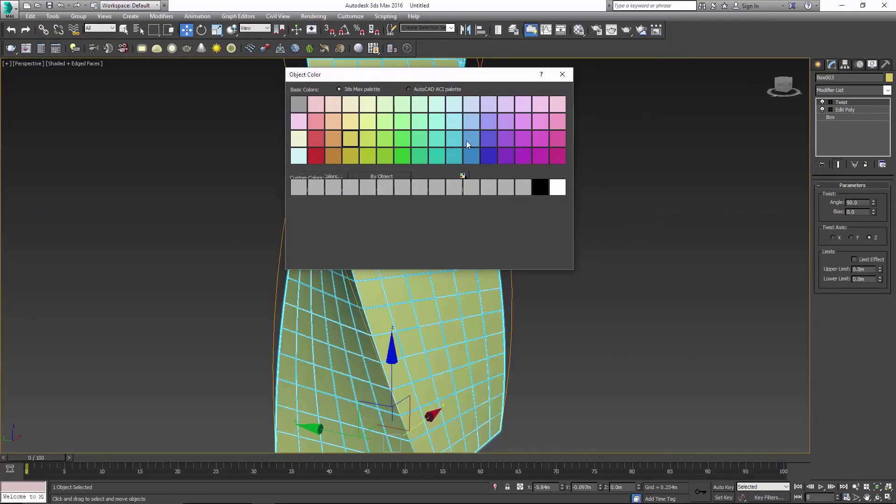
Change the twisted tower's object color to medium blue.
{"action": "left_click", "coordinate": [467, 142]}
{"action": "left_click_drag", "start_coordinate": [454, 76], "coordinate": [525, 81]}
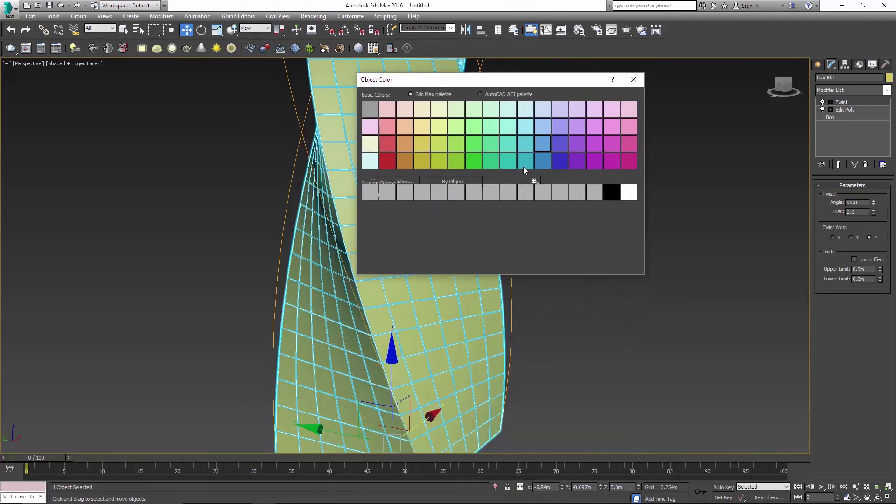
{"action": "left_click", "coordinate": [498, 193]}
{"action": "left_click", "coordinate": [536, 193]}
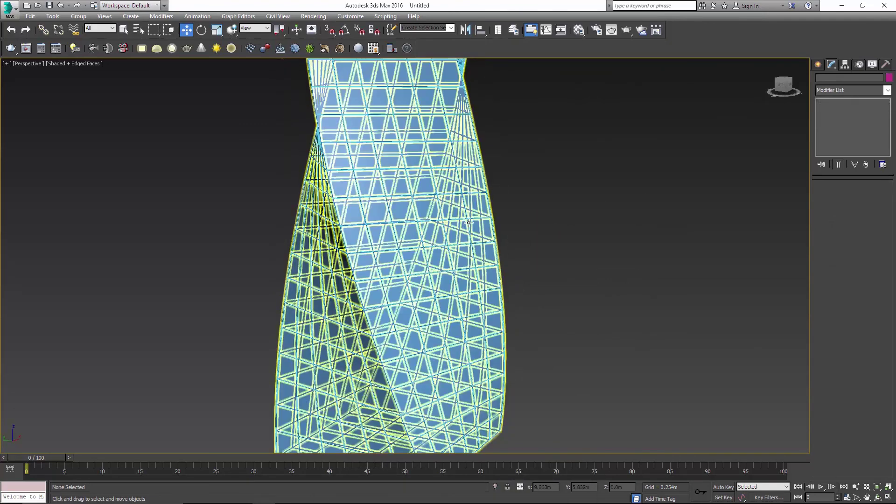
Change the edge shape's object color to grey and clear the selection.
{"action": "left_click", "coordinate": [468, 222]}
{"action": "left_click", "coordinate": [890, 78]}
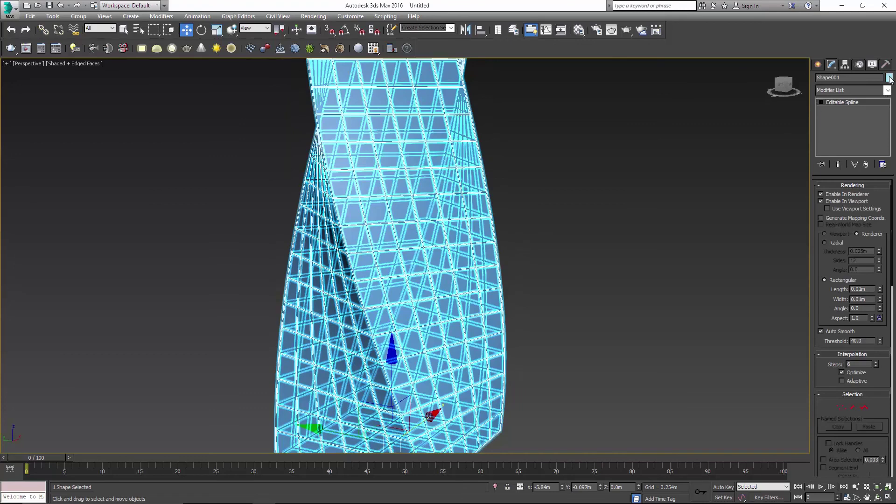
{"action": "left_click", "coordinate": [370, 110]}
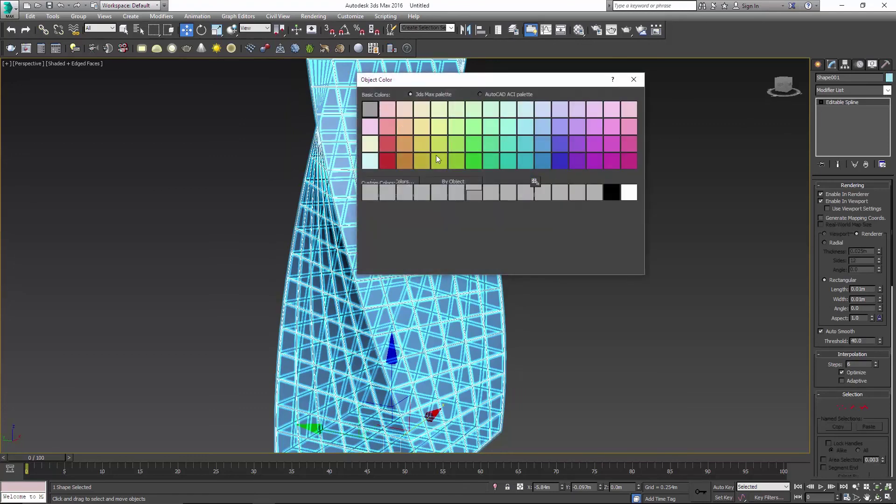
{"action": "left_click", "coordinate": [500, 193]}
{"action": "left_click", "coordinate": [629, 234]}
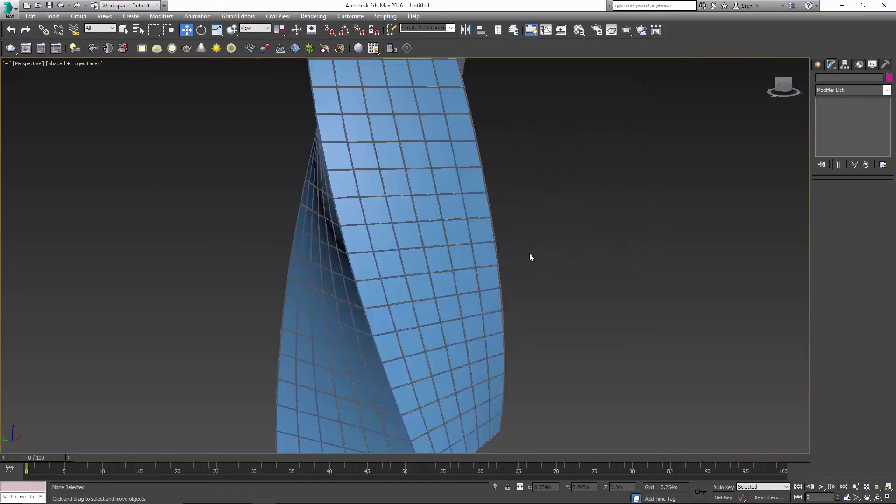
Examine the blue tower and its grey edge lattice up close and from several angles.
{"action": "scroll", "coordinate": [530, 263], "scroll_direction": "down", "scroll_amount": 4}
{"action": "middle_click_drag", "start_coordinate": [551, 295], "coordinate": [526, 270], "text": "alt"}
{"action": "key", "text": "z"}
{"action": "scroll", "coordinate": [421, 312], "scroll_direction": "down", "scroll_amount": 4}
{"action": "scroll", "coordinate": [525, 271], "scroll_direction": "up", "scroll_amount": 6}
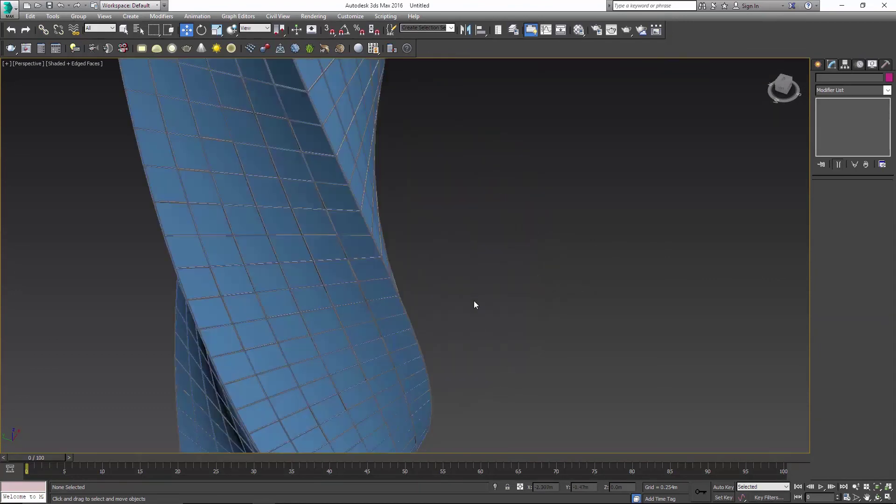
{"action": "scroll", "coordinate": [484, 301], "scroll_direction": "down", "scroll_amount": 2}
{"action": "middle_click_drag", "start_coordinate": [486, 300], "coordinate": [472, 309], "text": "alt"}
{"action": "key", "text": "z"}
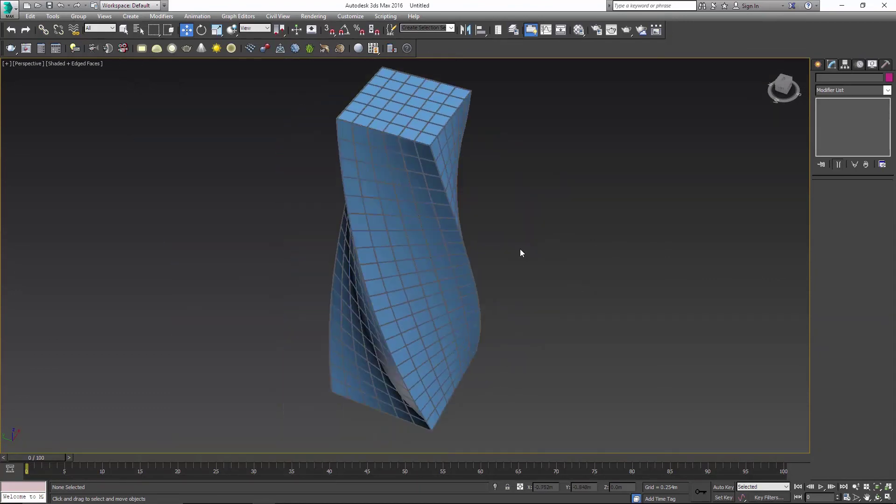